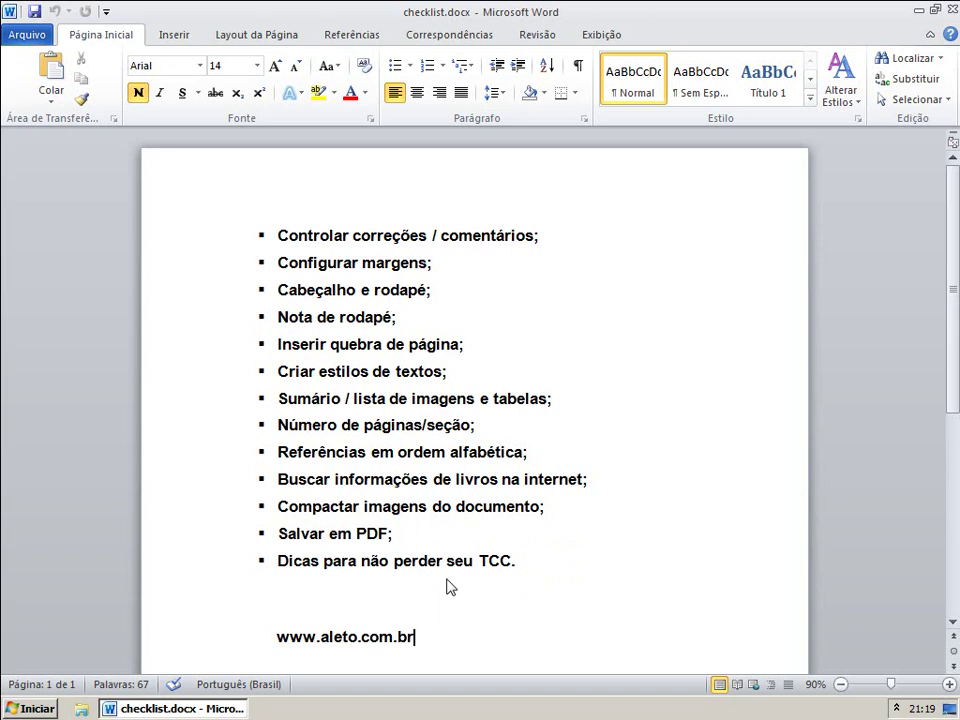
# Close the checklist document in Word and open the TCC folder on the desktop
pyautogui.click(952, 12)
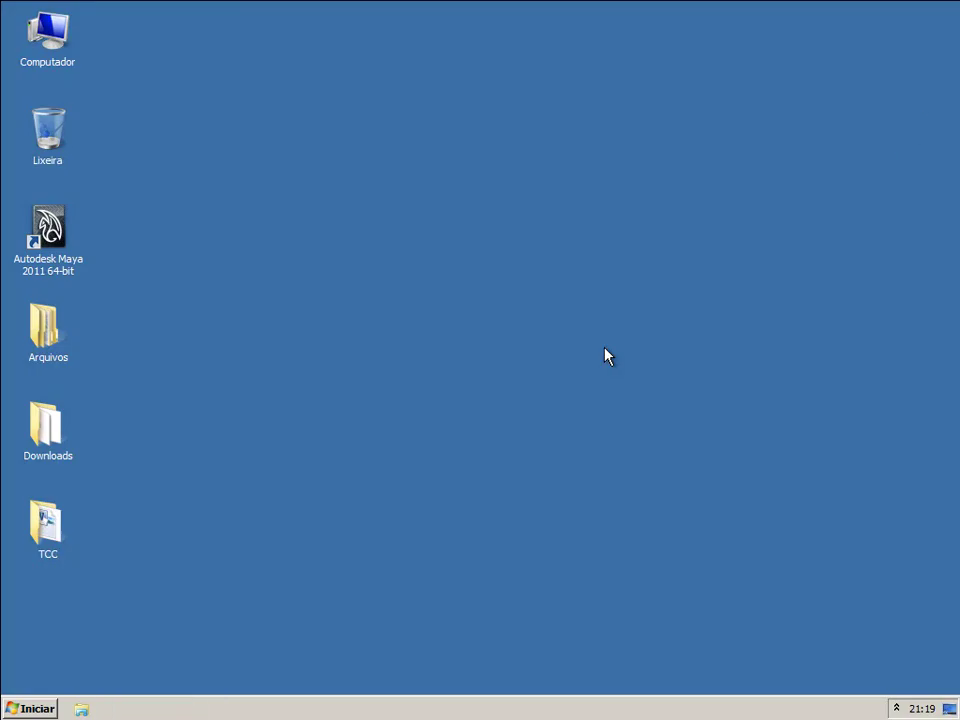
pyautogui.click(52, 522)
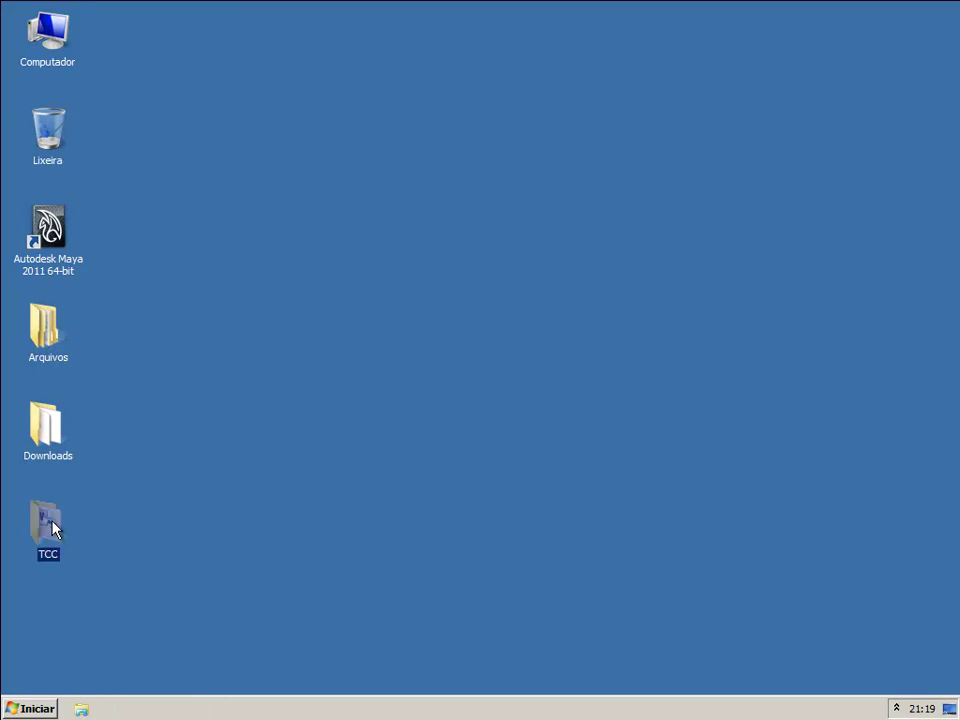
pyautogui.doubleClick(52, 528)
# Rename Arquivo Exemplo.docx to 'TCC - ' plus the student's name and '1', then open it
pyautogui.click(392, 207)
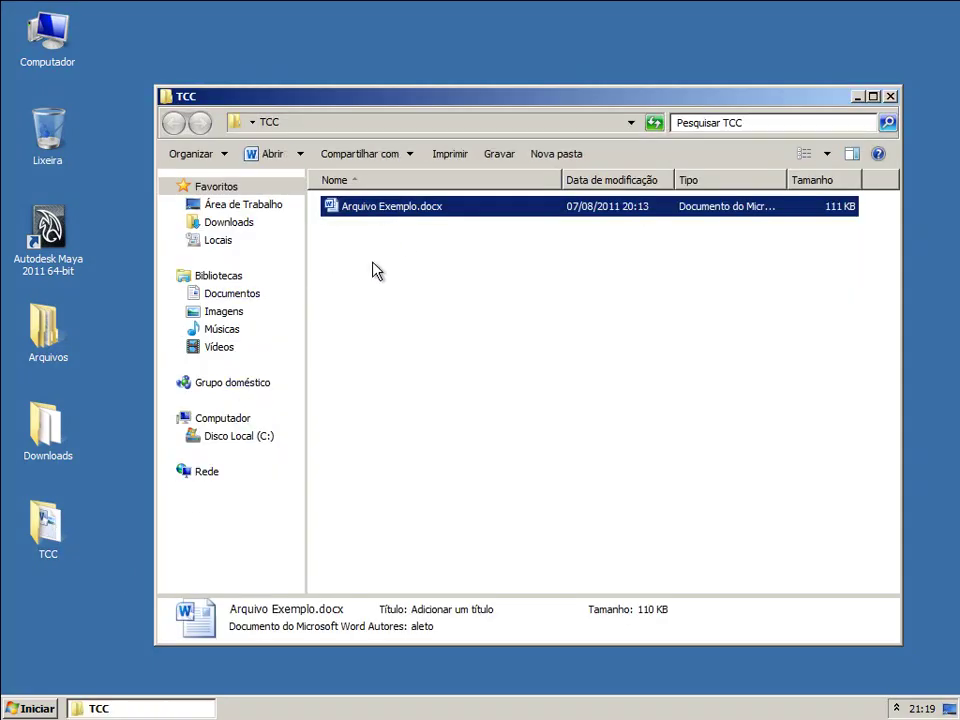
pyautogui.press('F2')
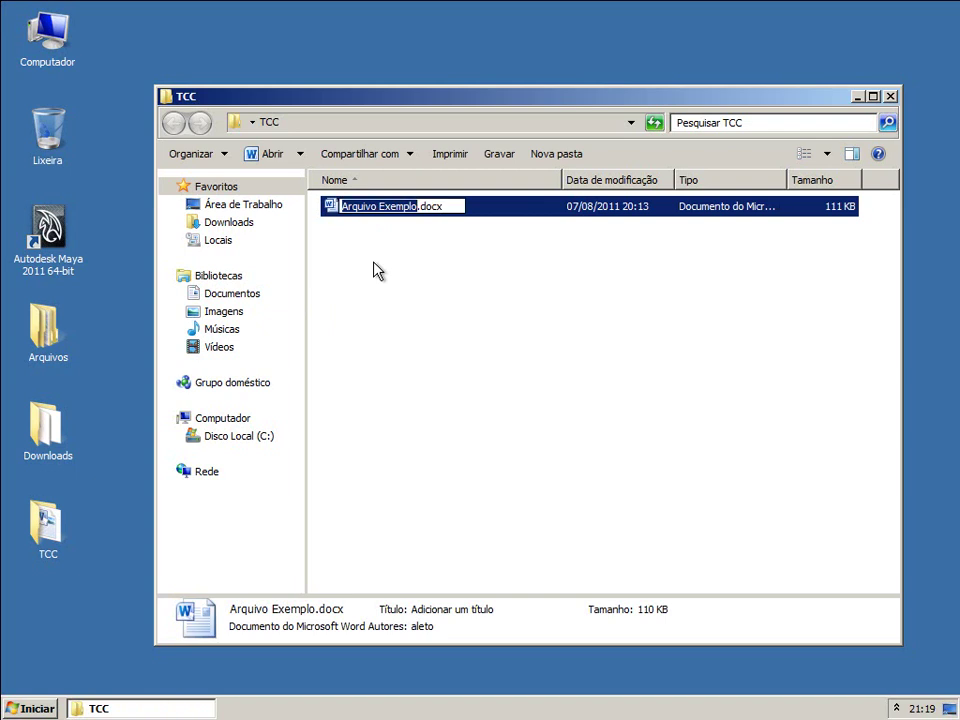
pyautogui.write('TCC - J')
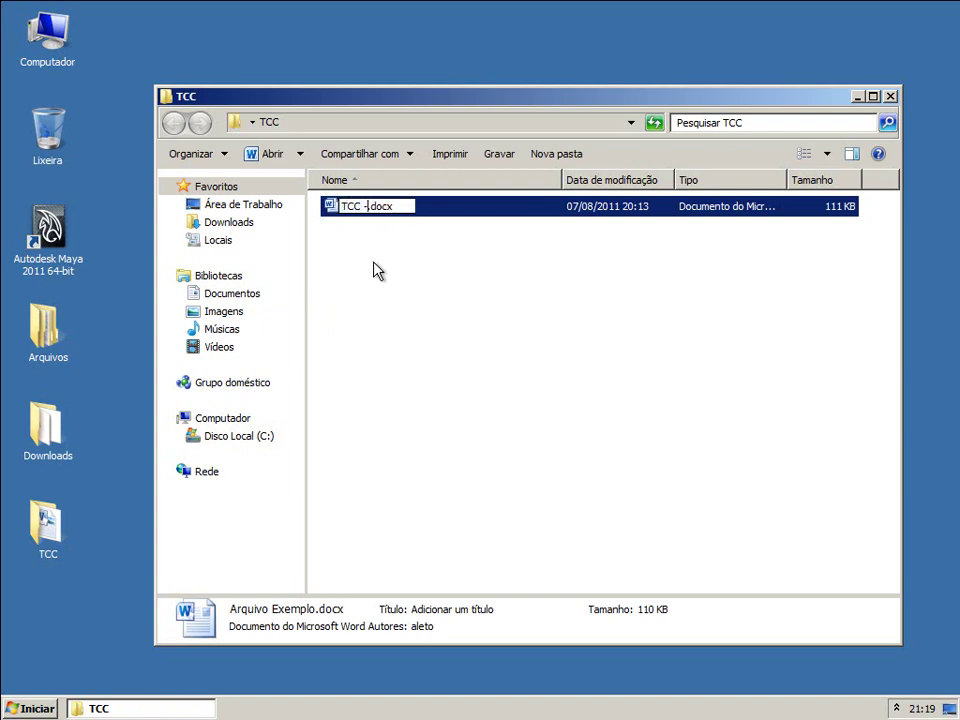
pyautogui.write('oão ')
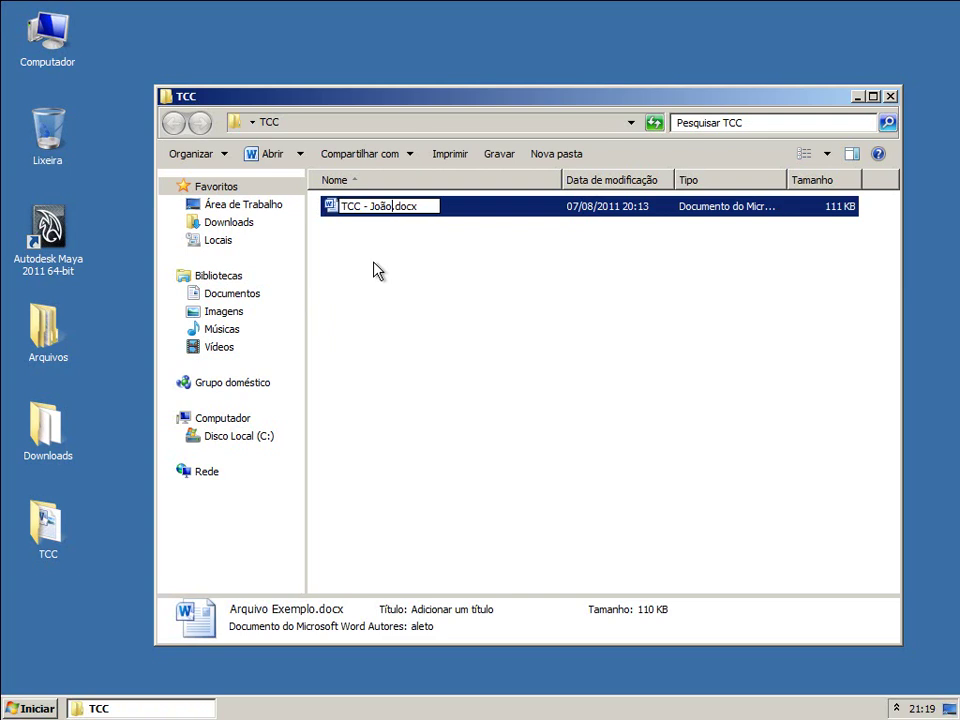
pyautogui.write('Silva 1')
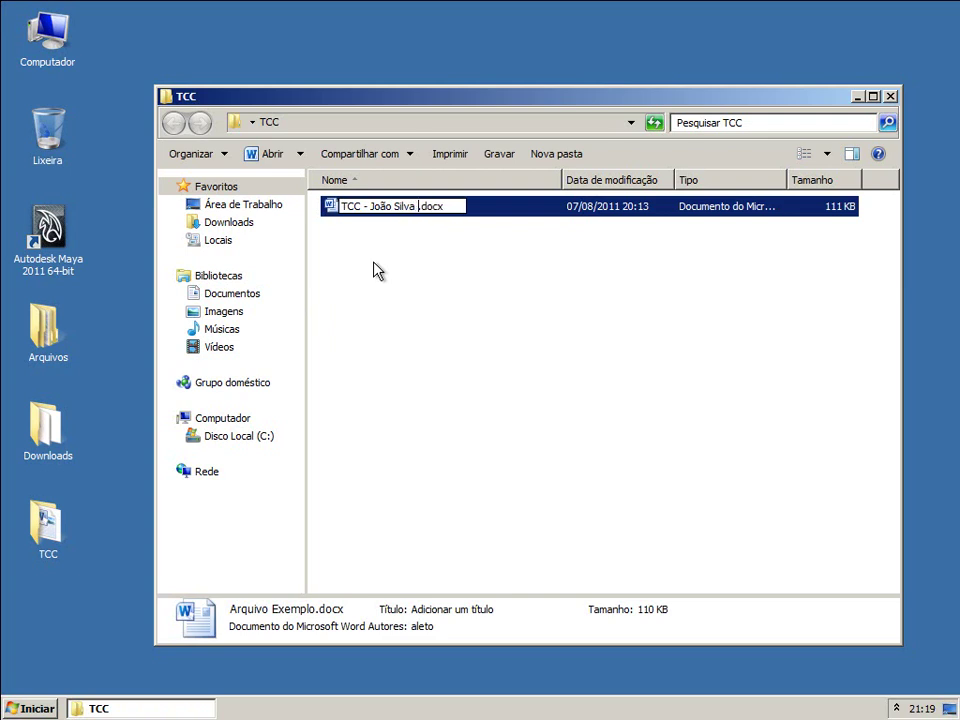
pyautogui.press('Return')
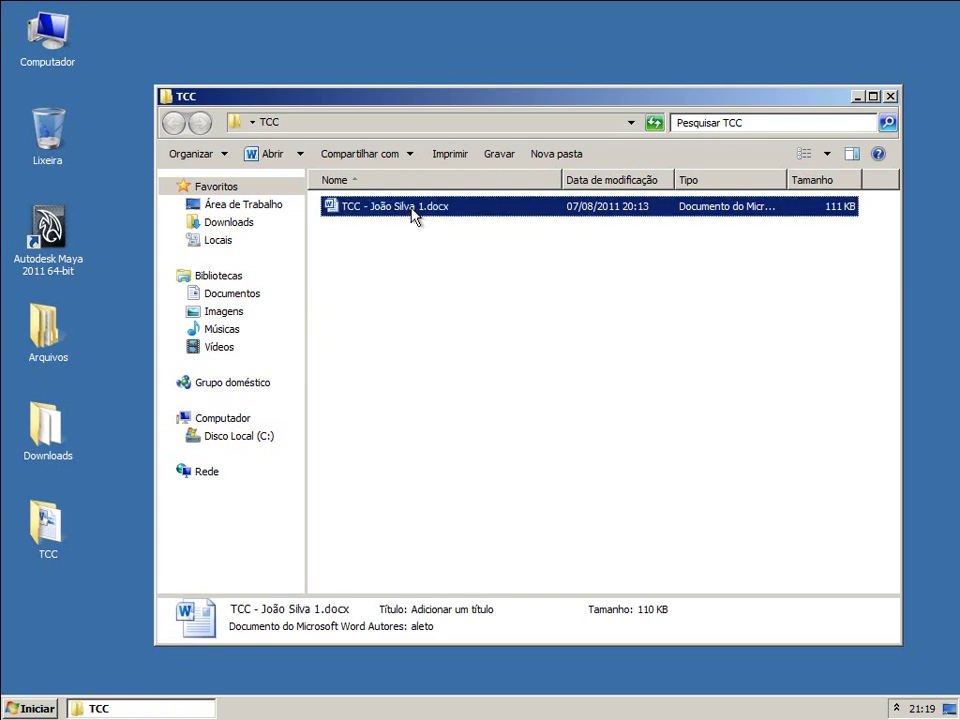
pyautogui.doubleClick(414, 207)
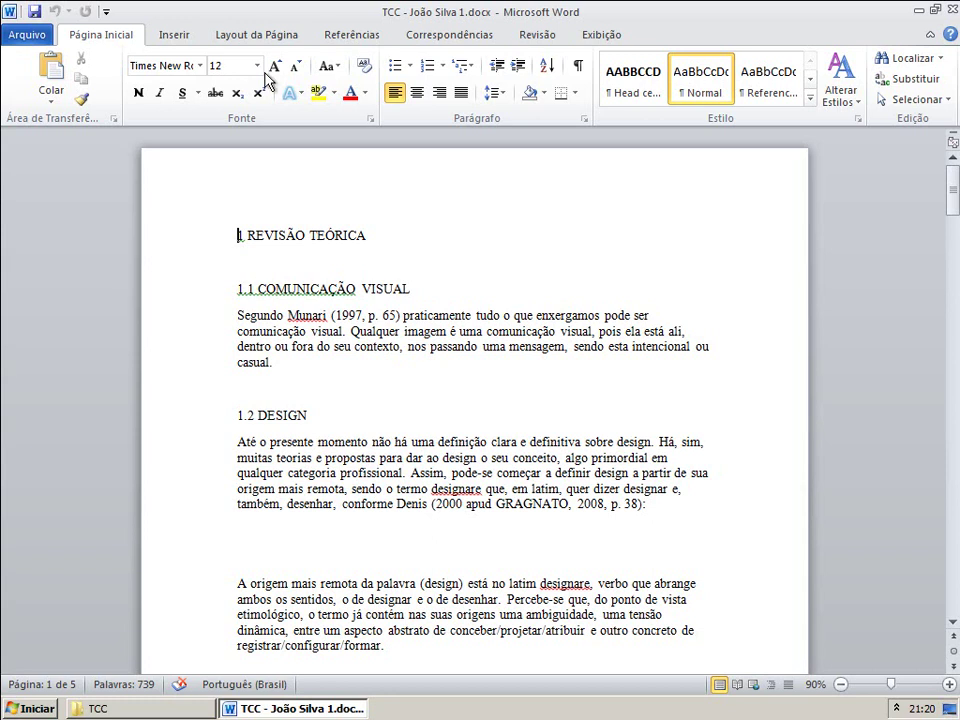
# Turn on Controlar Alterações from the Revisão tab
pyautogui.click(533, 44)
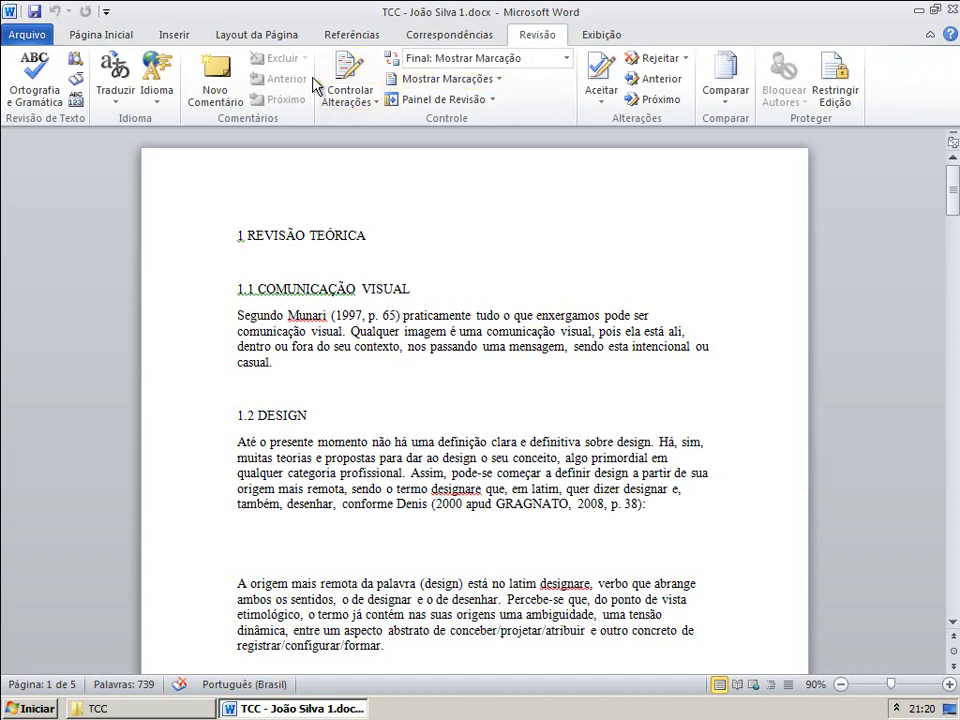
pyautogui.click(348, 68)
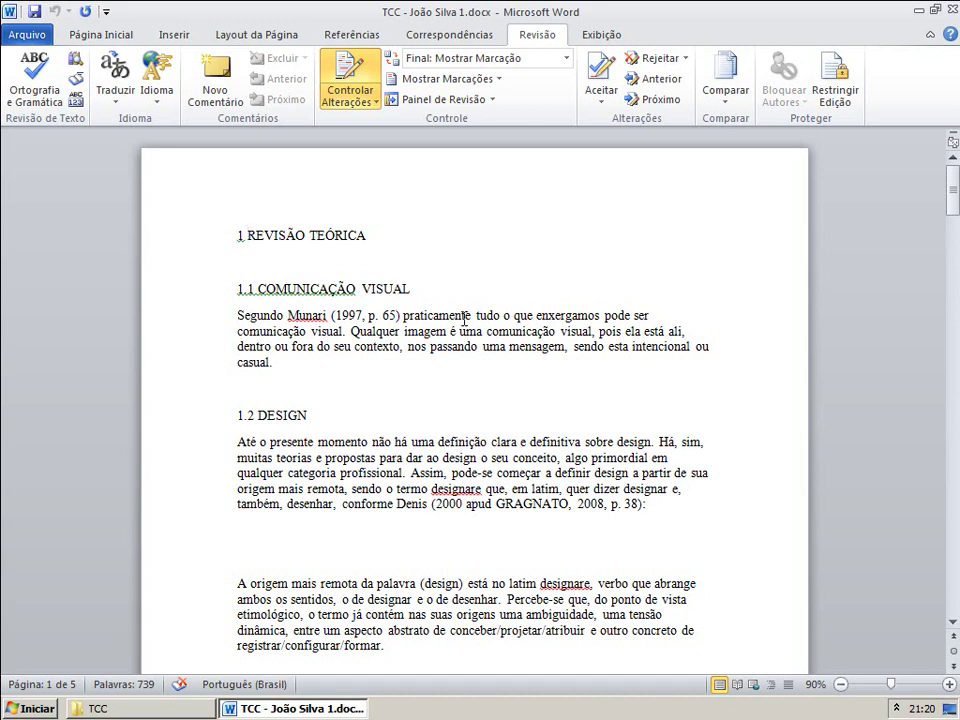
# Replace the heading REVISÃO TEÓRICA with BASES DO CONHECIMENTO
pyautogui.hotkey('shift', 'End')
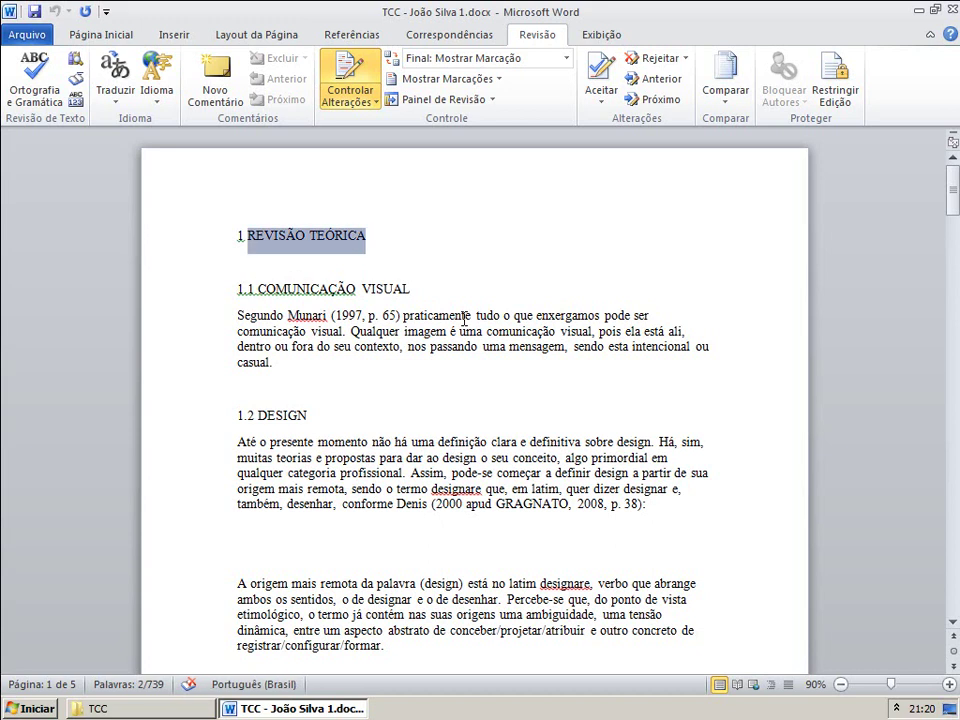
pyautogui.press('Delete')
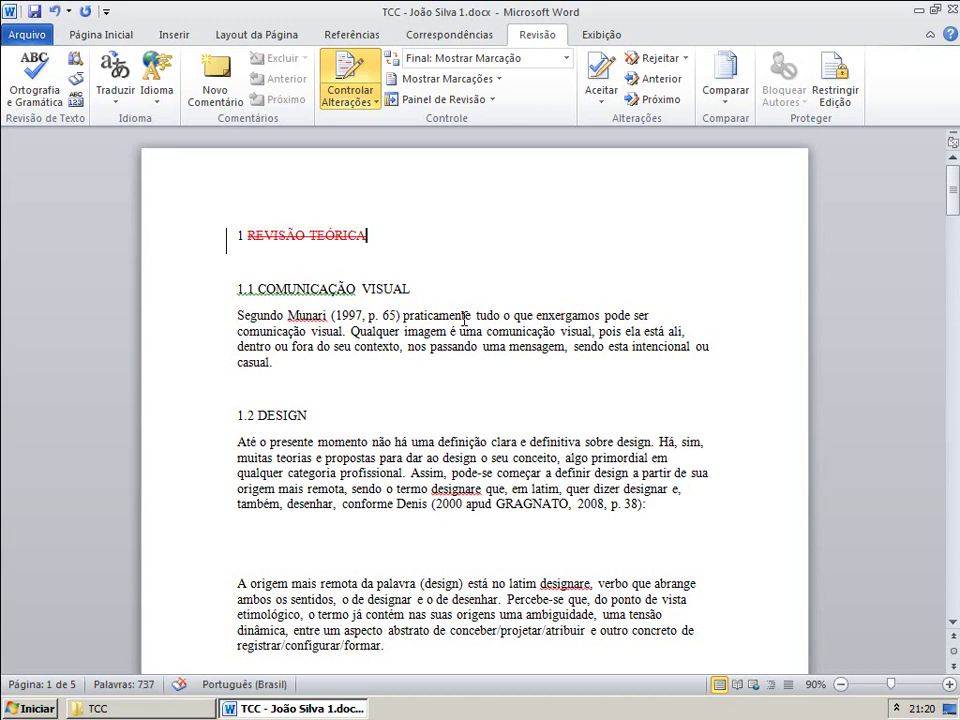
pyautogui.write('BASES DO C')
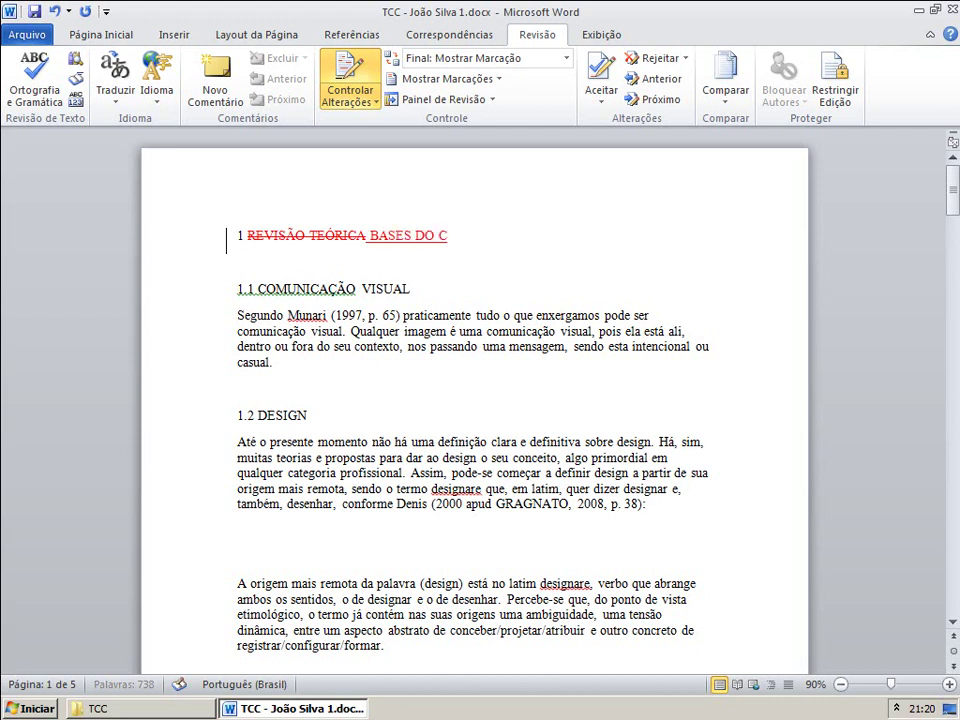
pyautogui.write('ONHECIMENTO')
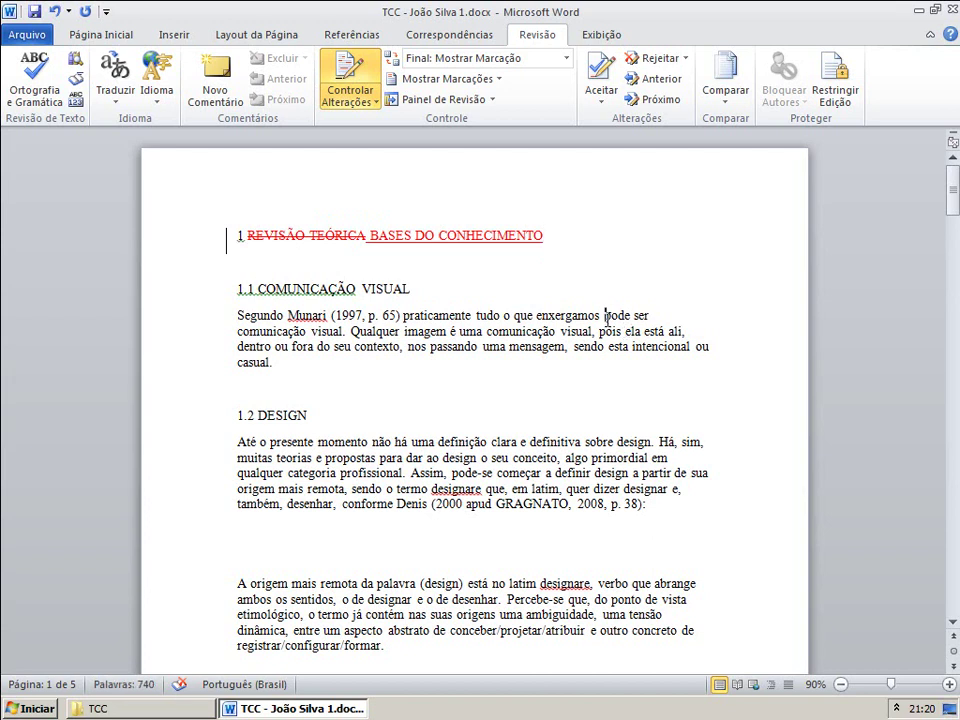
# Replace 'pode ser' with 'é' in section 1.1 and select the 1.2 DESIGN paragraph
pyautogui.moveTo(604, 316); pyautogui.dragTo(648, 318)
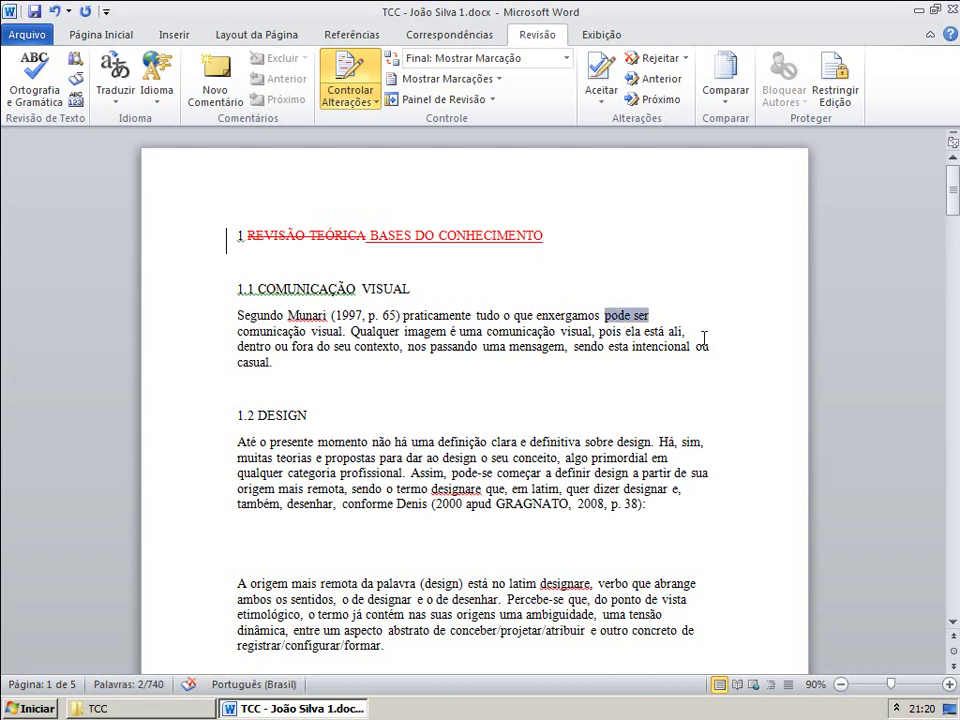
pyautogui.press('Delete')
pyautogui.write('é')
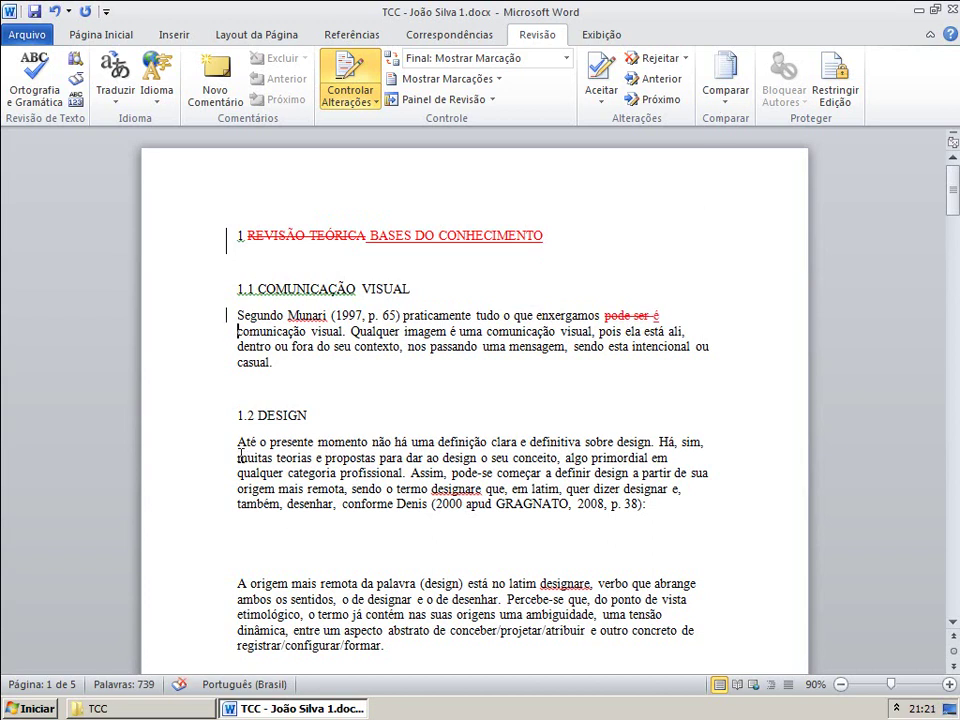
pyautogui.moveTo(240, 443); pyautogui.dragTo(680, 512)
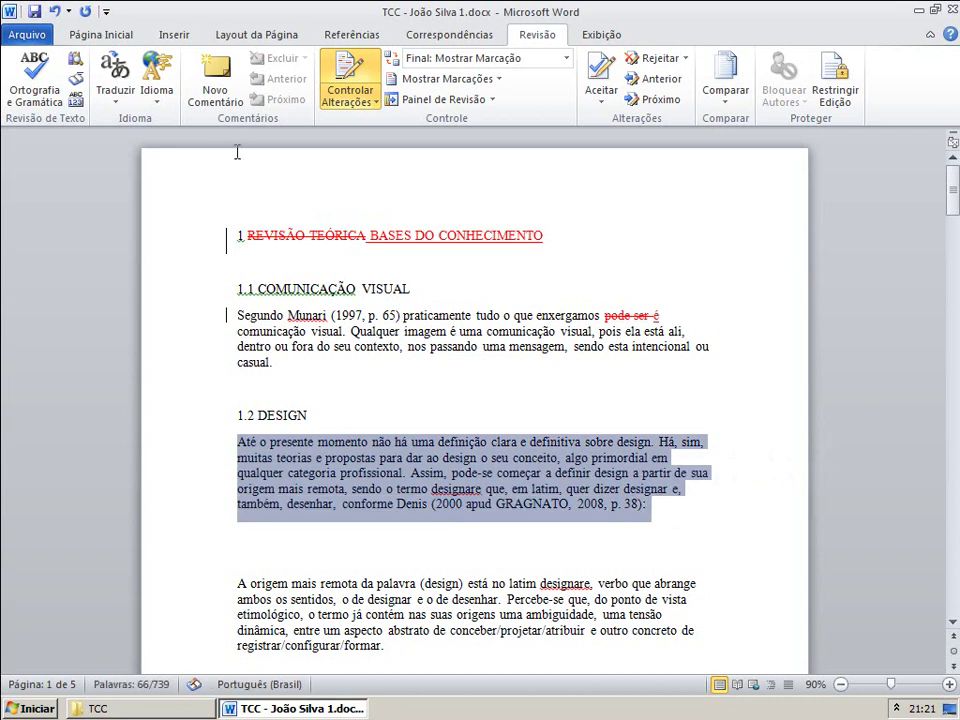
# Comment 'Favor escrever mais.' on the DESIGN paragraph and switch off Controlar Alterações
pyautogui.click(215, 80)
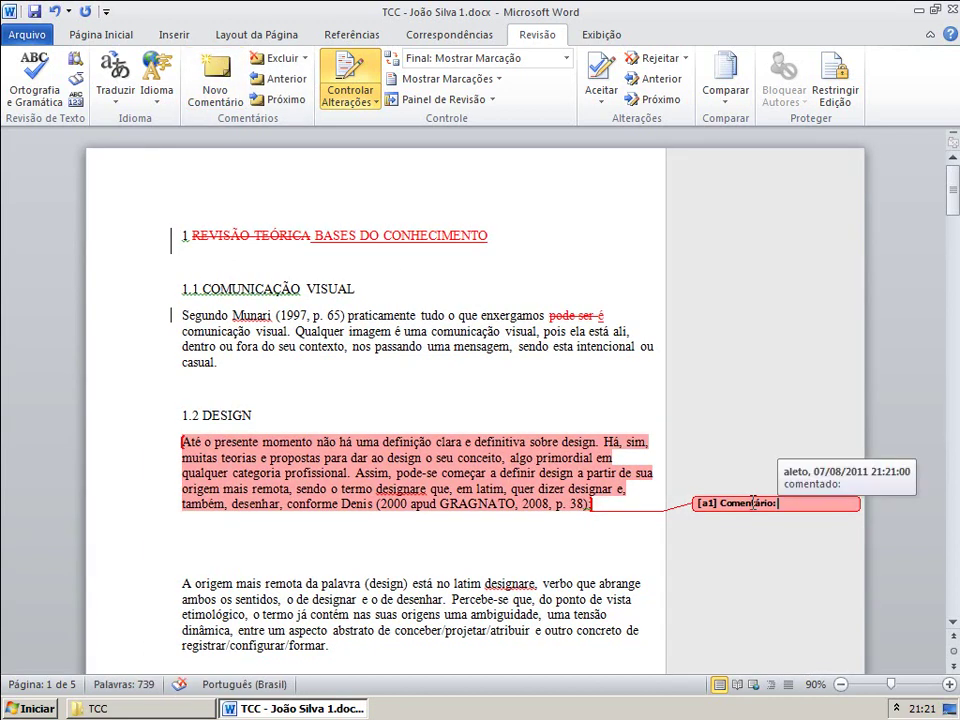
pyautogui.write('Favor')
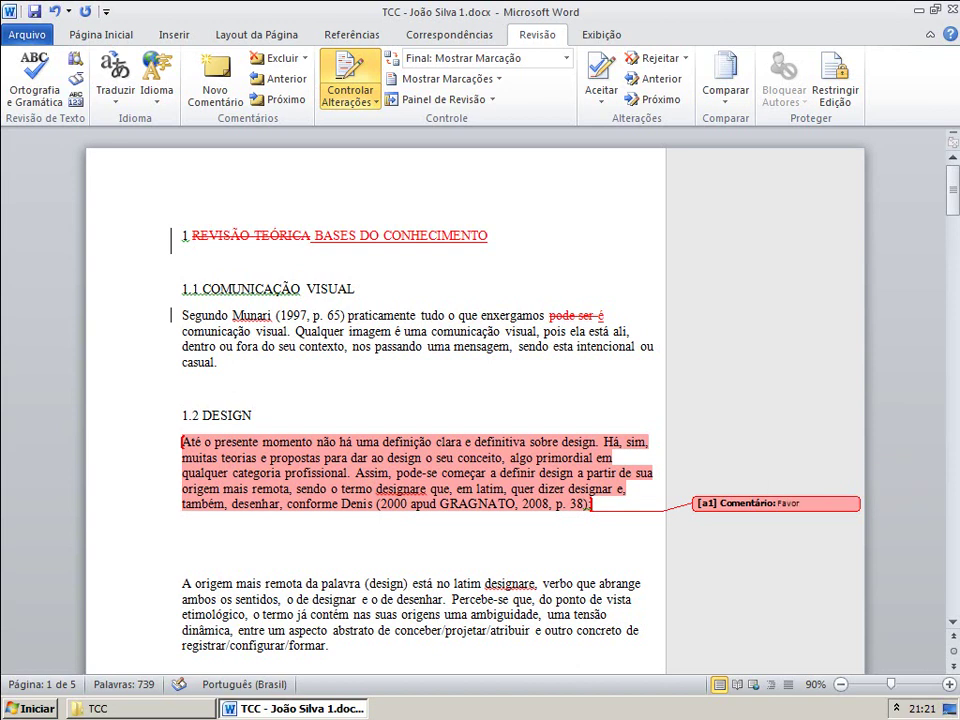
pyautogui.write(' escrever mais.')
pyautogui.click(337, 295)
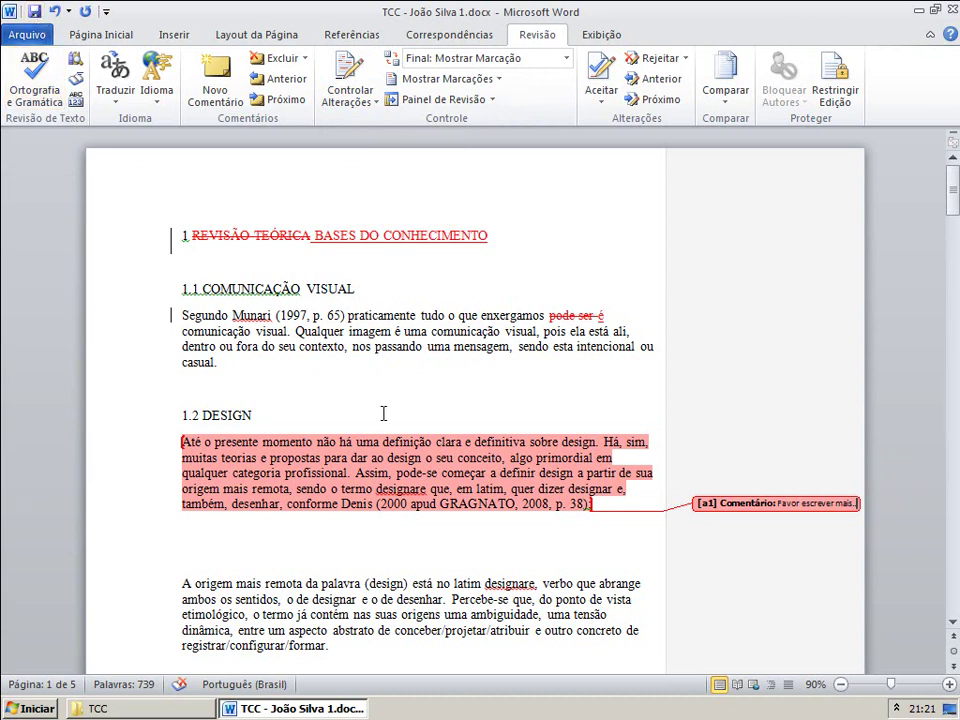
pyautogui.moveTo(380, 237)
# Accept the tracked heading replacement and the 'pode ser' to 'é' edit one by one
pyautogui.rightClick(372, 236)
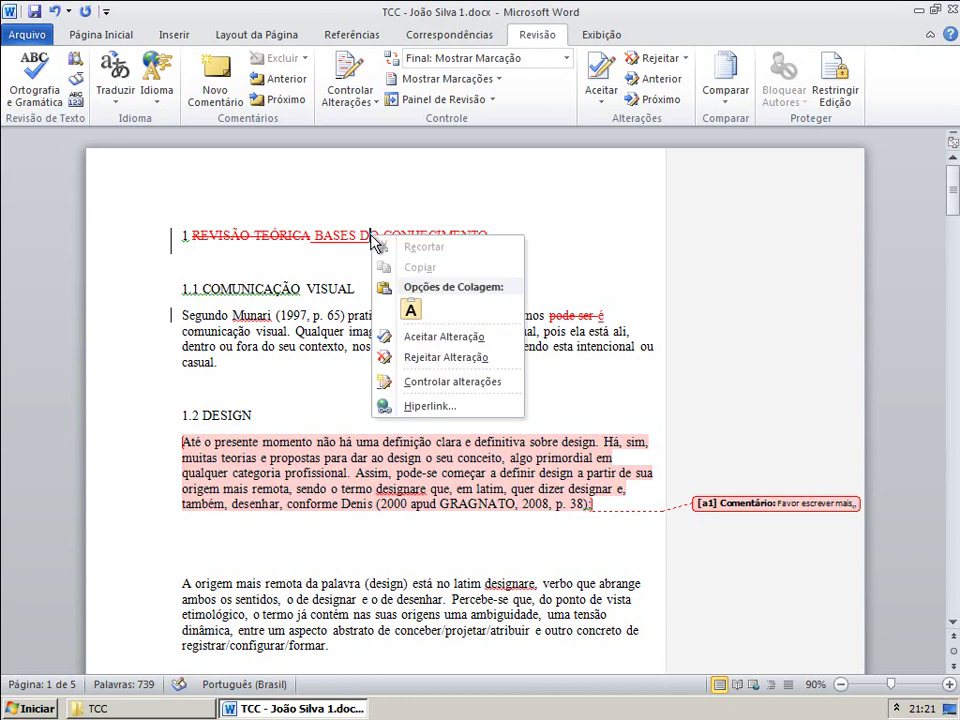
pyautogui.click(407, 336)
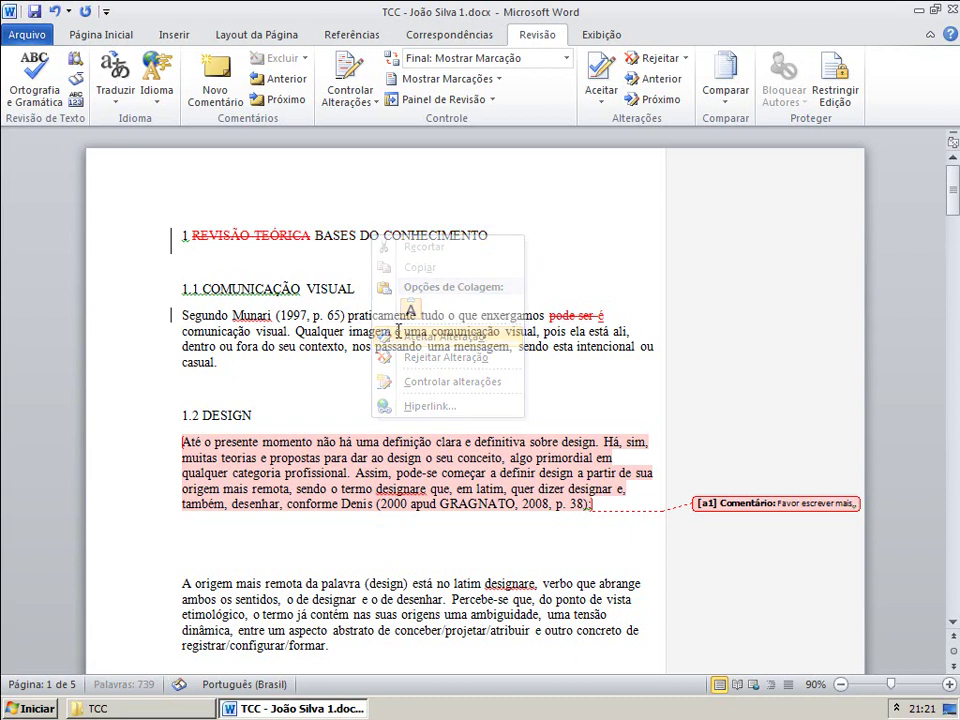
pyautogui.rightClick(258, 244)
pyautogui.click(298, 340)
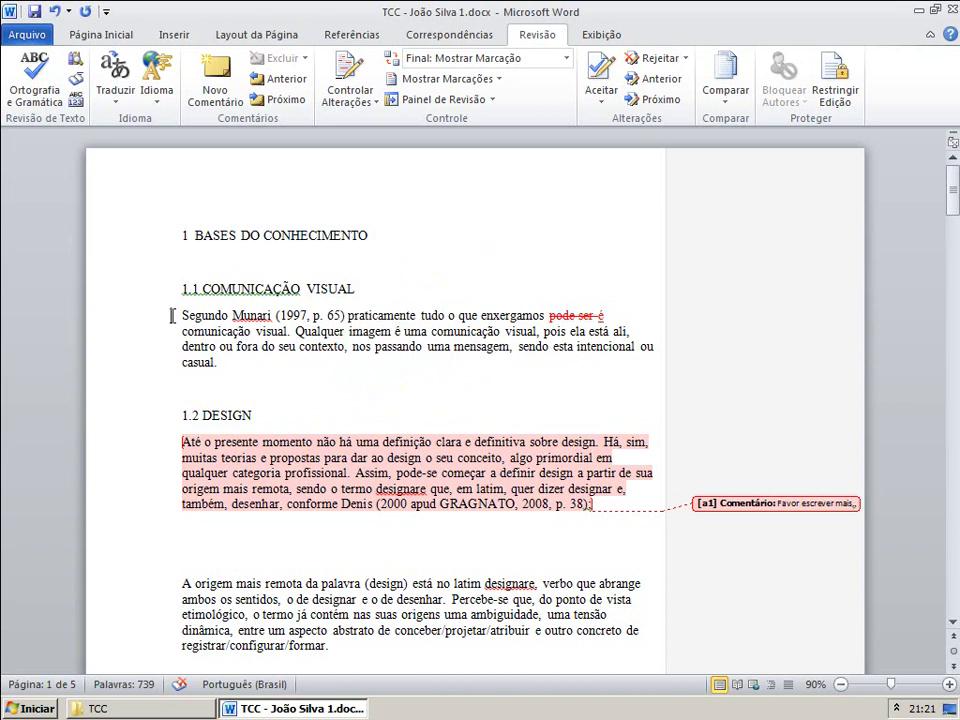
pyautogui.rightClick(579, 317)
pyautogui.click(649, 414)
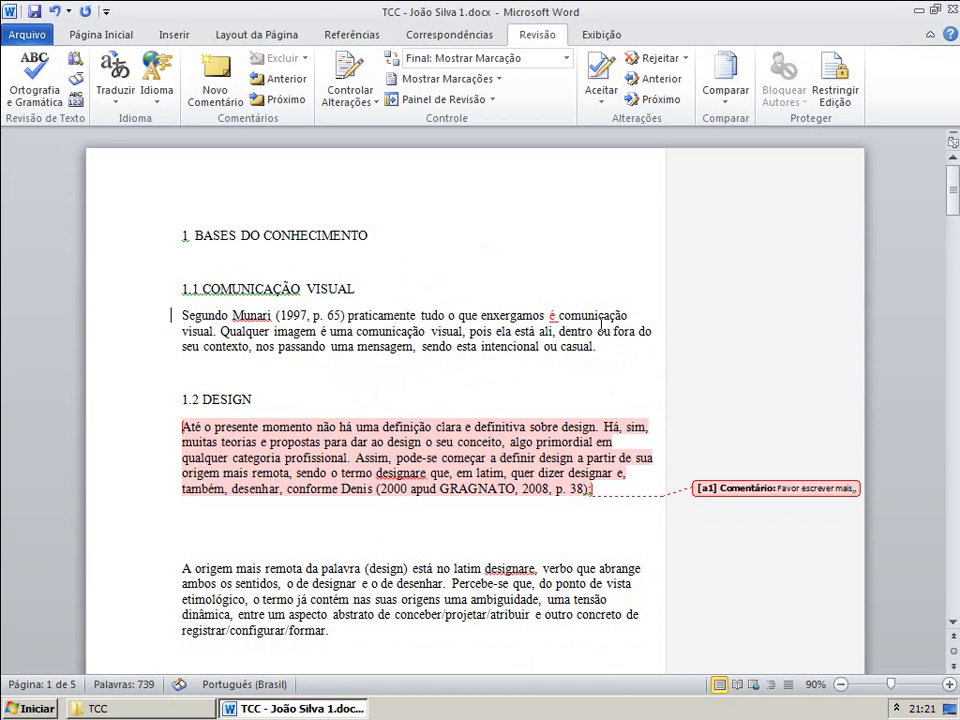
pyautogui.rightClick(552, 316)
pyautogui.click(590, 420)
# Delete the DESIGN paragraph comment, then undo to restore it
pyautogui.rightClick(390, 455)
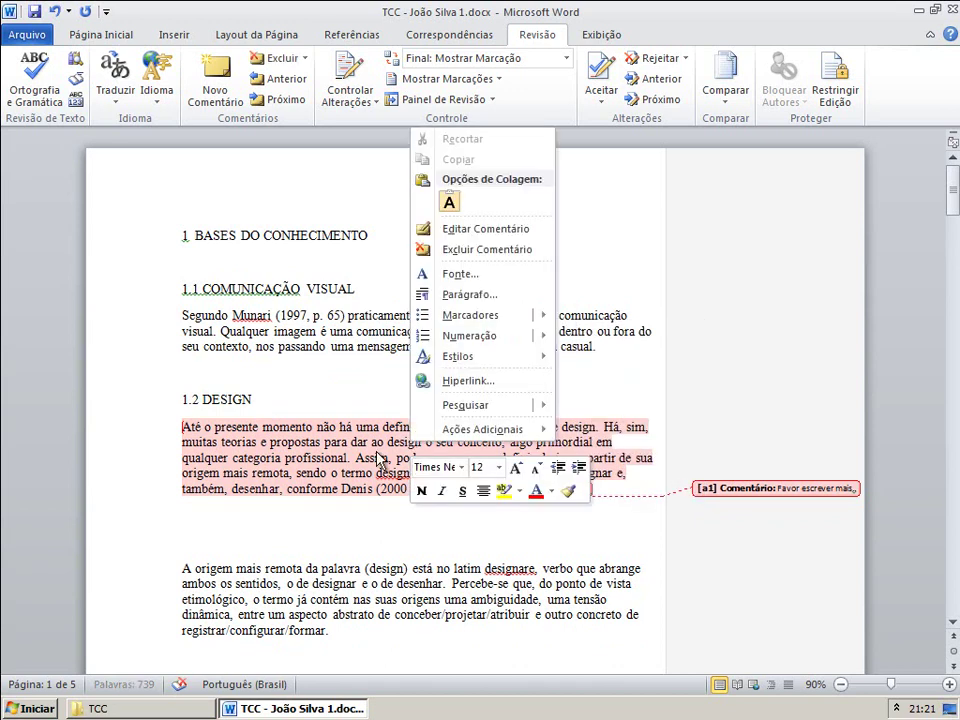
pyautogui.click(820, 493)
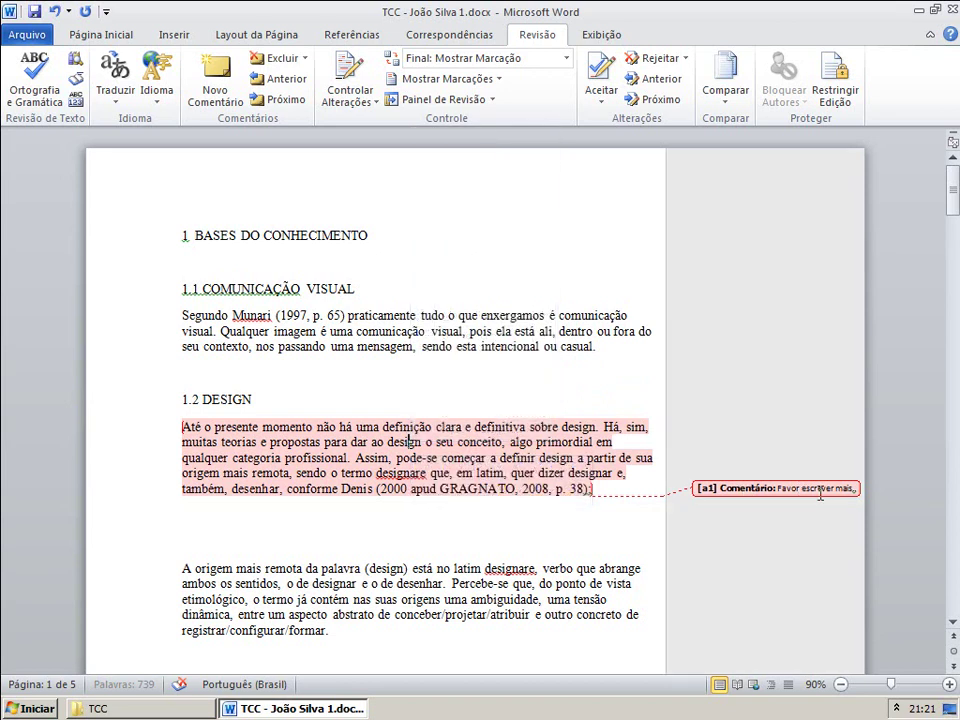
pyautogui.rightClick(820, 493)
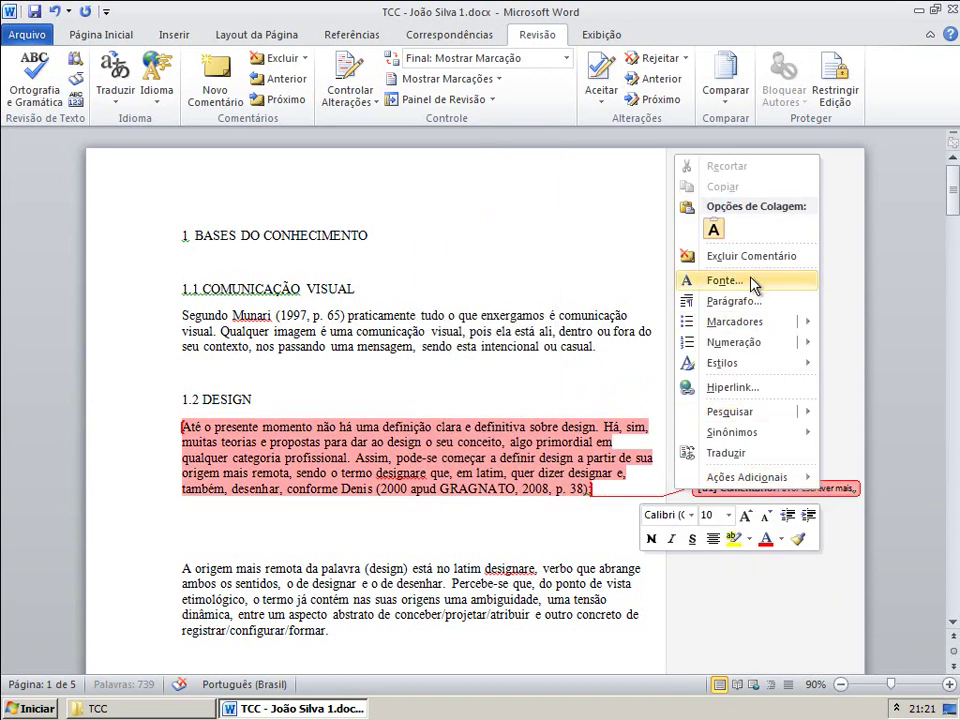
pyautogui.click(710, 257)
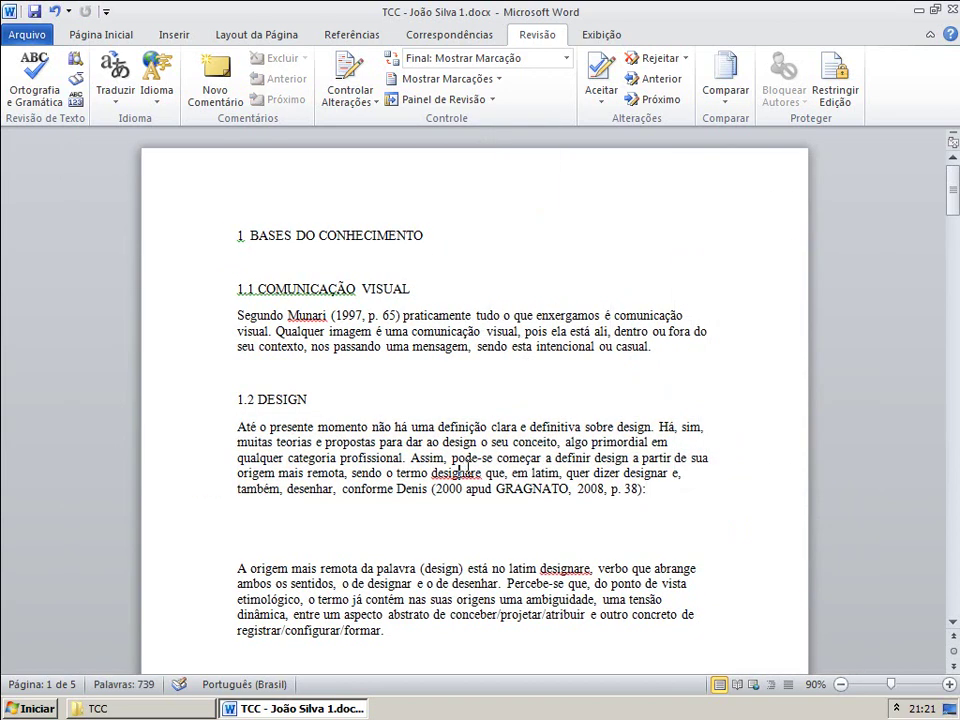
pyautogui.hotkey('ctrl', 'z')
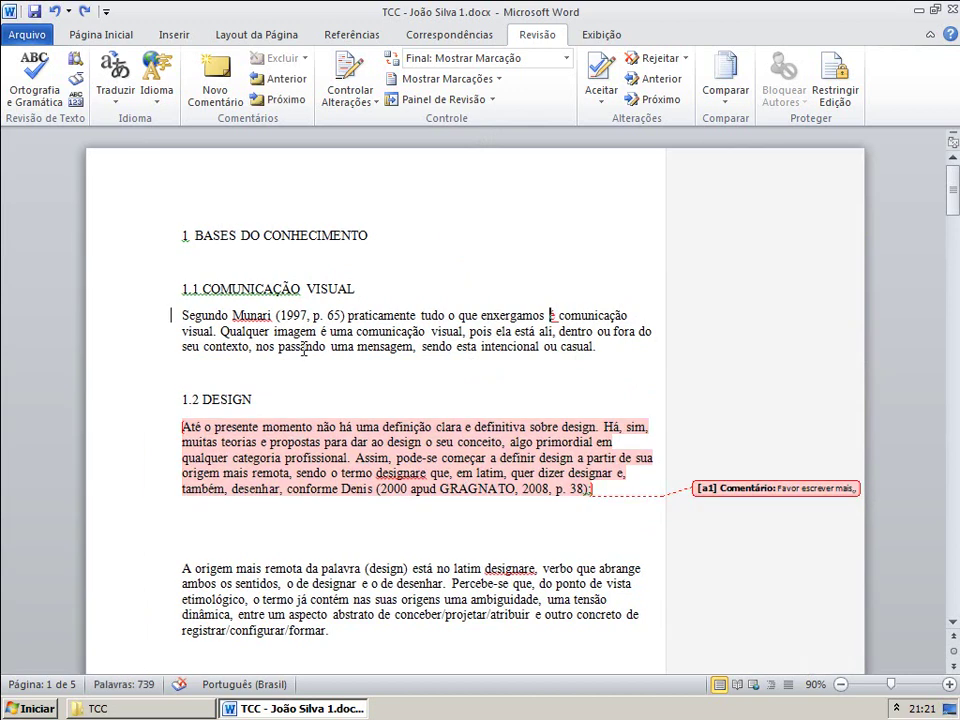
# Retype the period after 'visual' in the 1.1 paragraph
pyautogui.click(219, 330)
pyautogui.press('BackSpace')
pyautogui.write('.')
# Accept all changes in the document and delete the comment on the Design paragraph
pyautogui.click(602, 108)
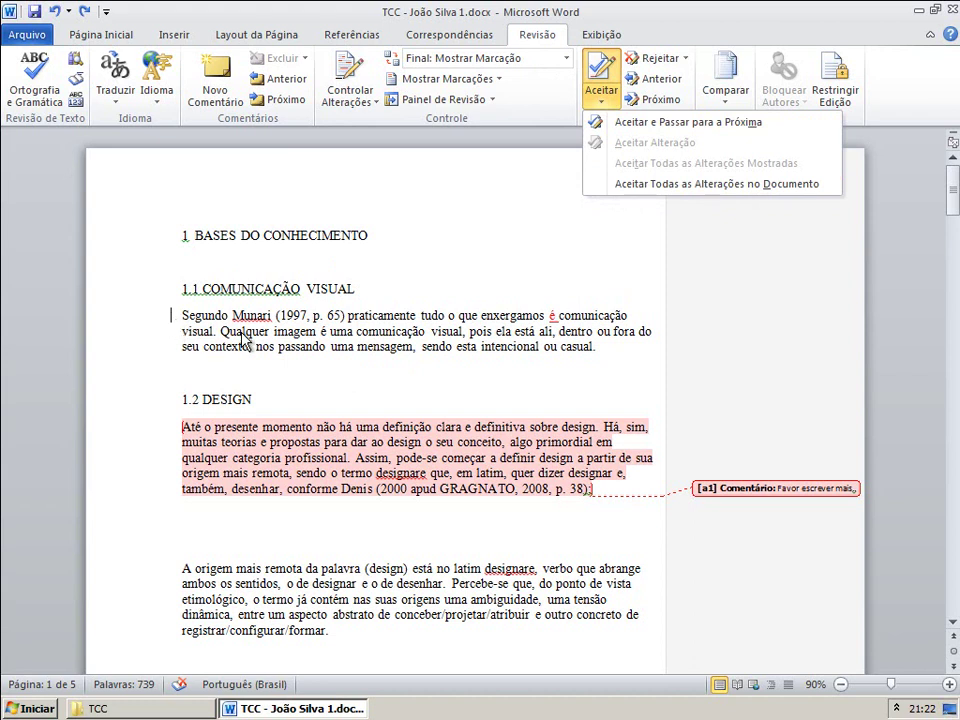
pyautogui.click(736, 186)
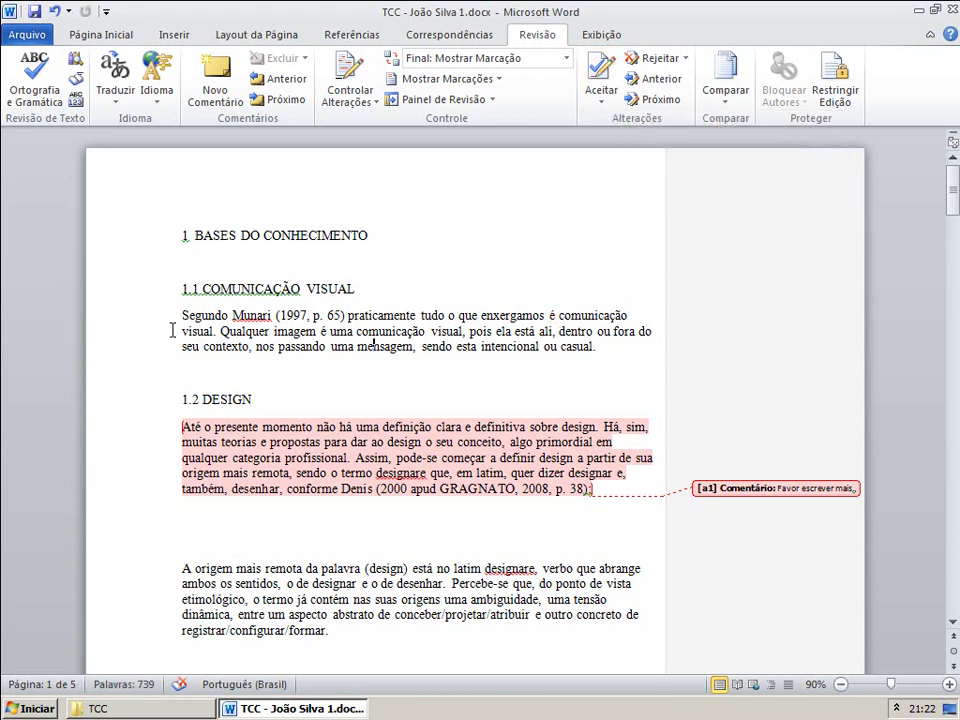
pyautogui.rightClick(765, 490)
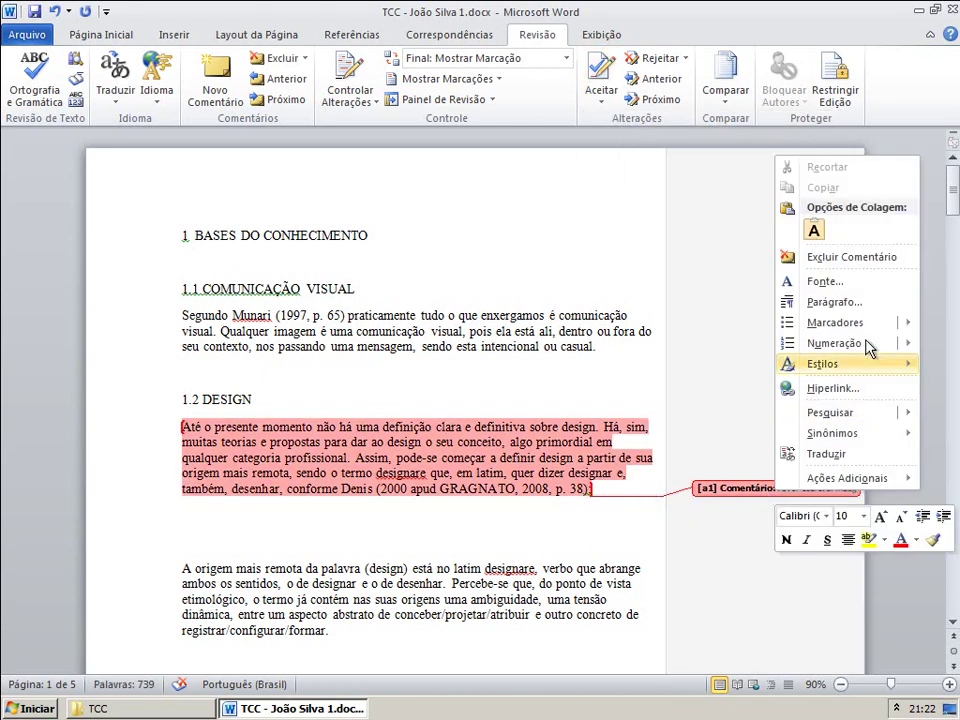
pyautogui.click(828, 262)
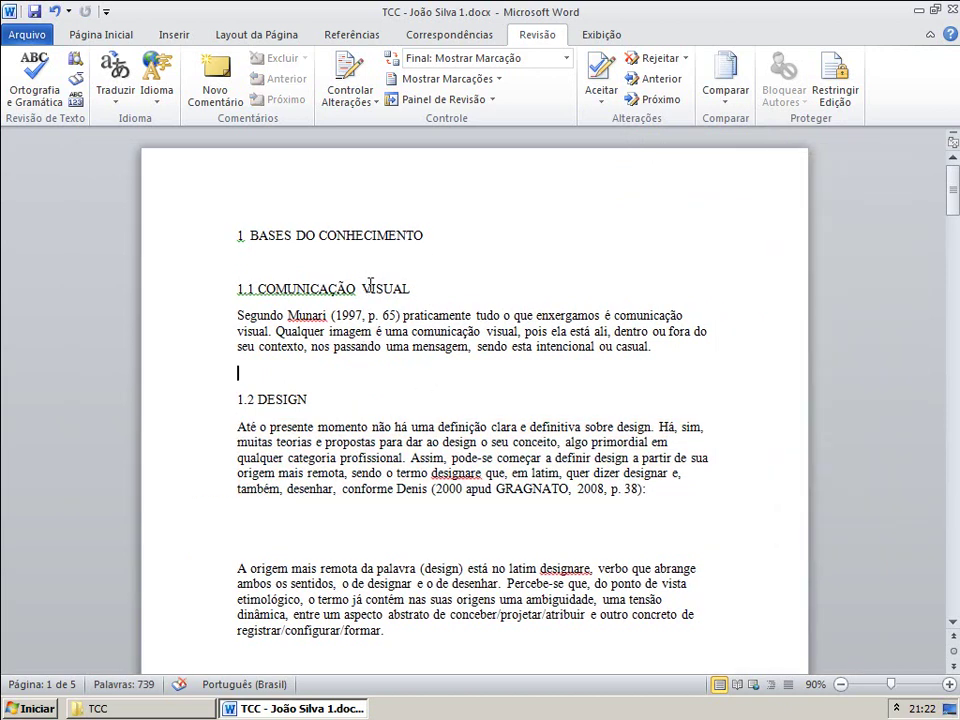
# Open Configurar página through Layout da Página > Margens > Margens Personalizadas
pyautogui.click(254, 37)
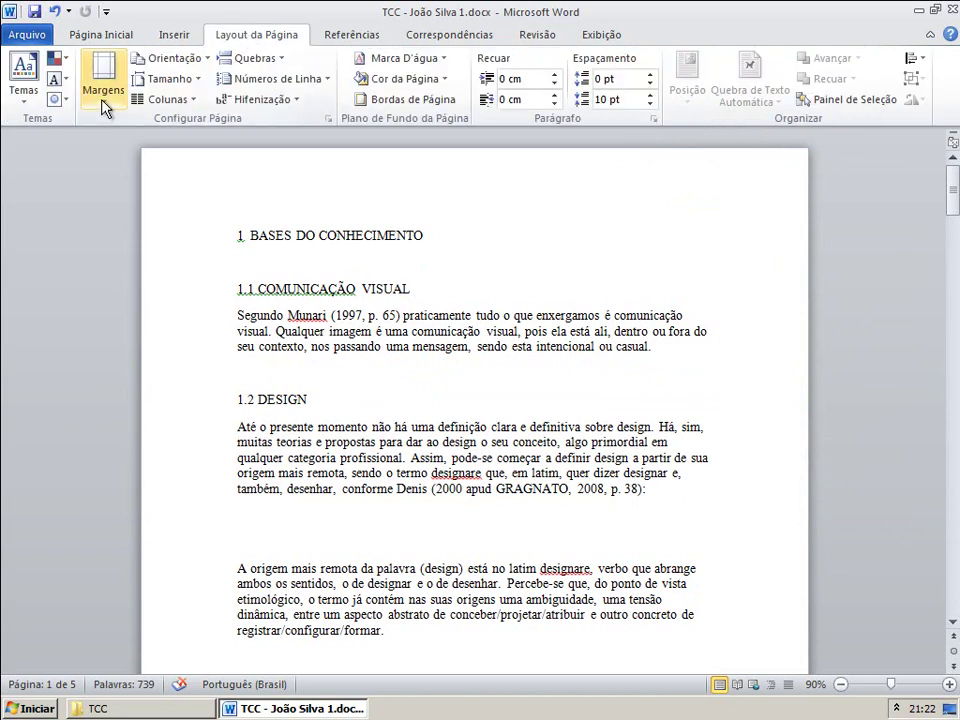
pyautogui.click(103, 95)
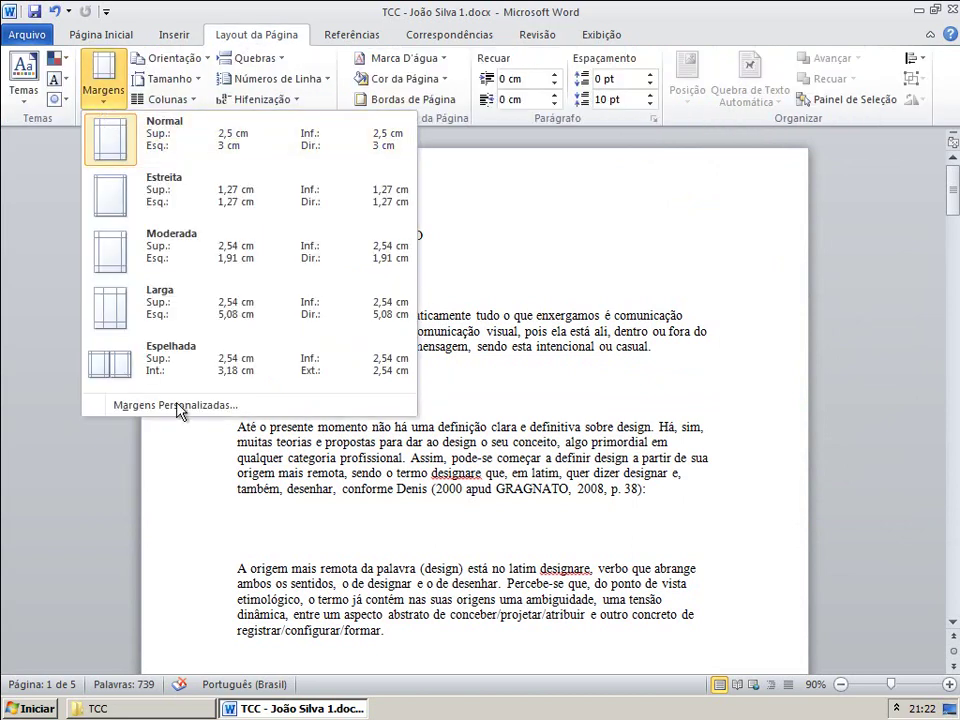
pyautogui.click(180, 405)
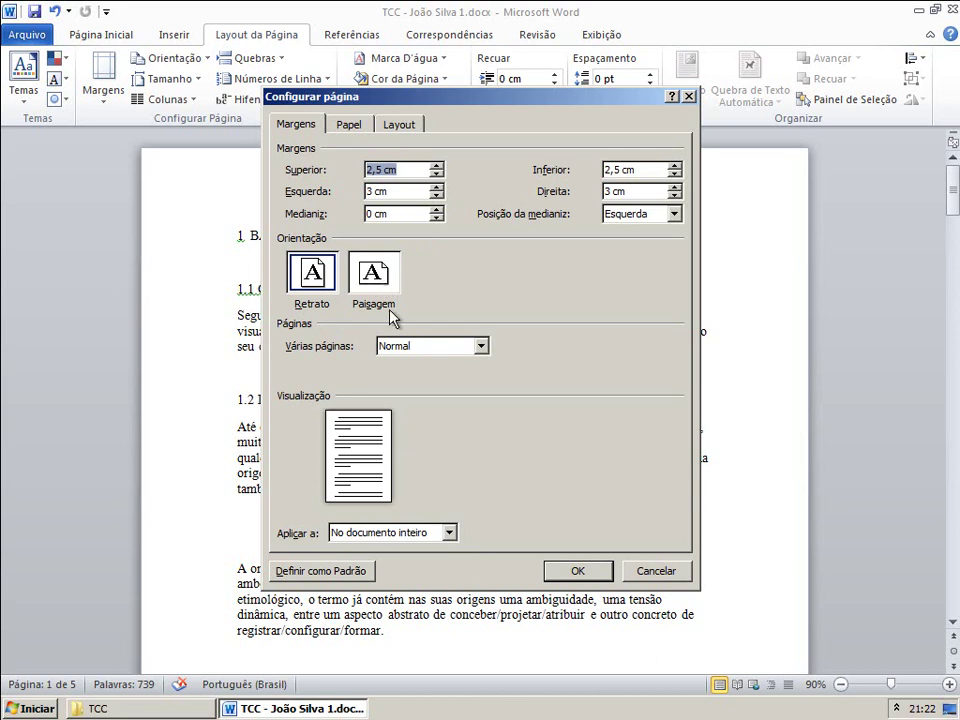
# Cancel page setup and enter and leave the page header without changes
pyautogui.click(657, 571)
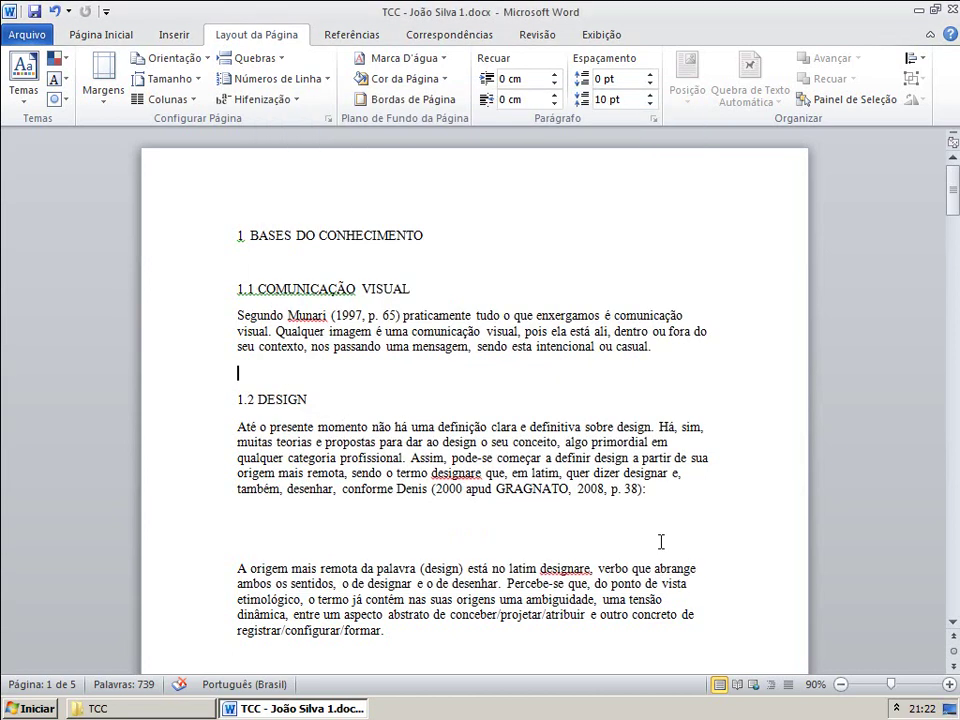
pyautogui.doubleClick(345, 186)
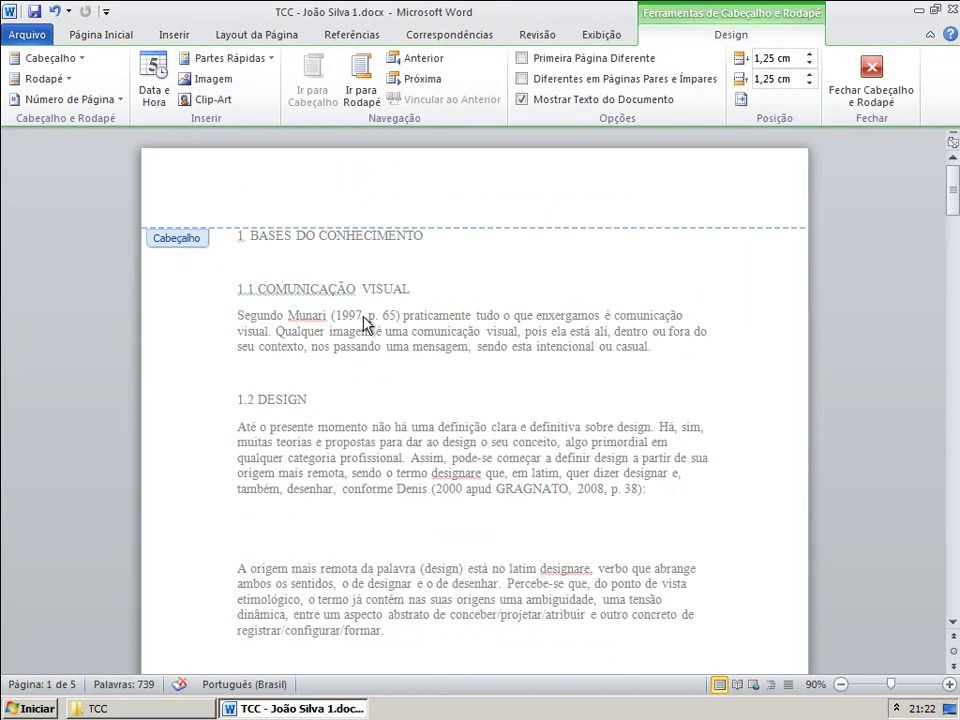
pyautogui.press('Escape')
# Type test text 'asdasd' in the footer, erase it, and return to the body
pyautogui.scroll(-9, 365, 316)
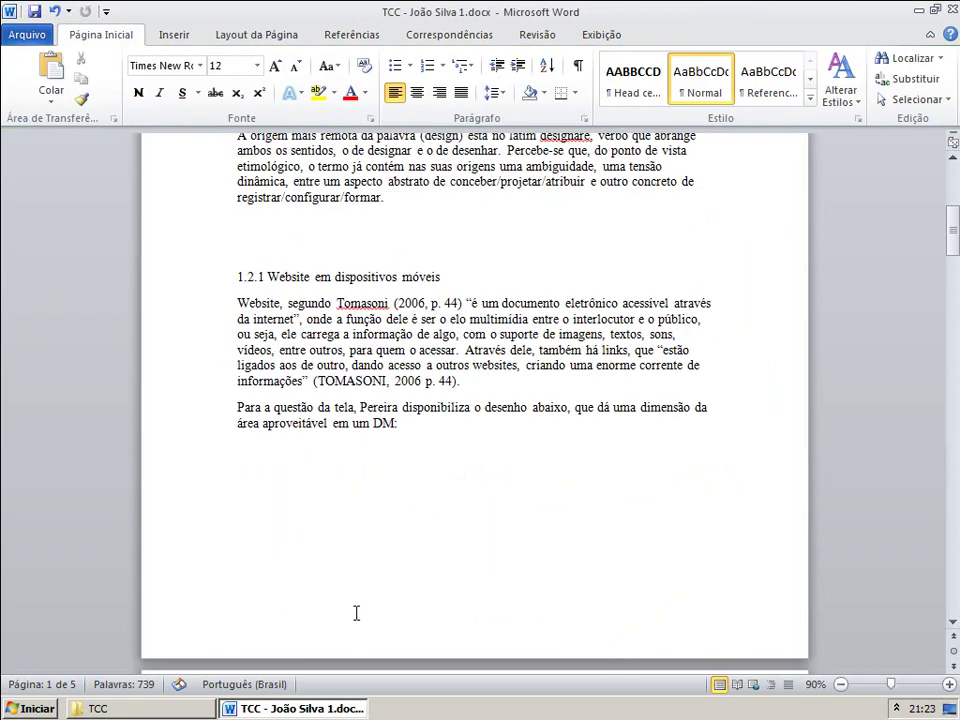
pyautogui.doubleClick(356, 613)
pyautogui.write('asdasd')
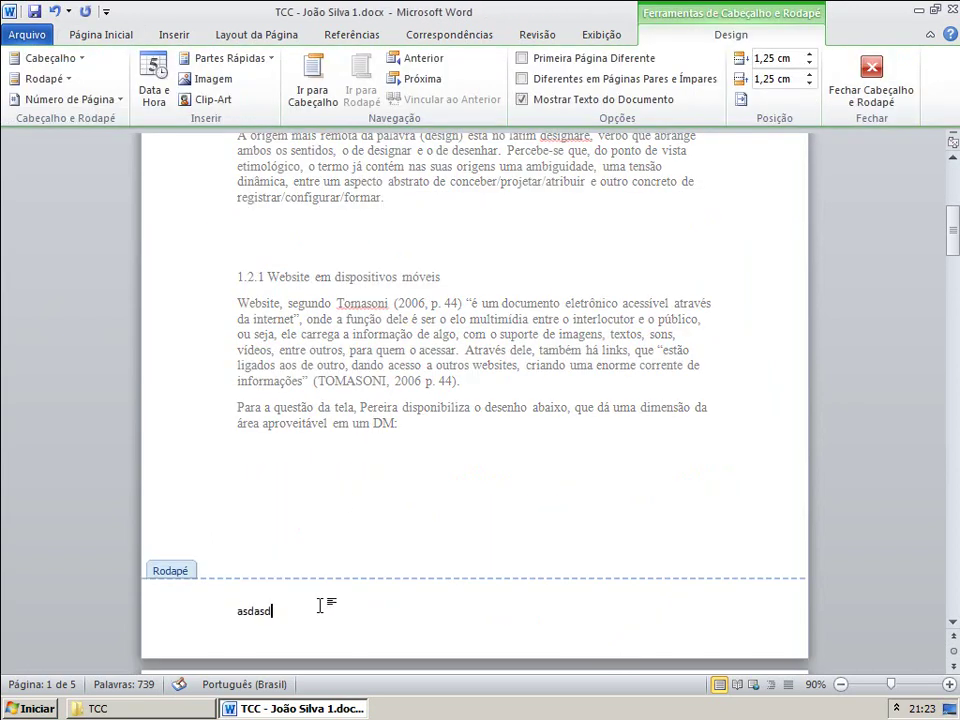
pyautogui.press('BackSpace')
pyautogui.press('BackSpace')
pyautogui.press('BackSpace')
pyautogui.doubleClick(369, 503)
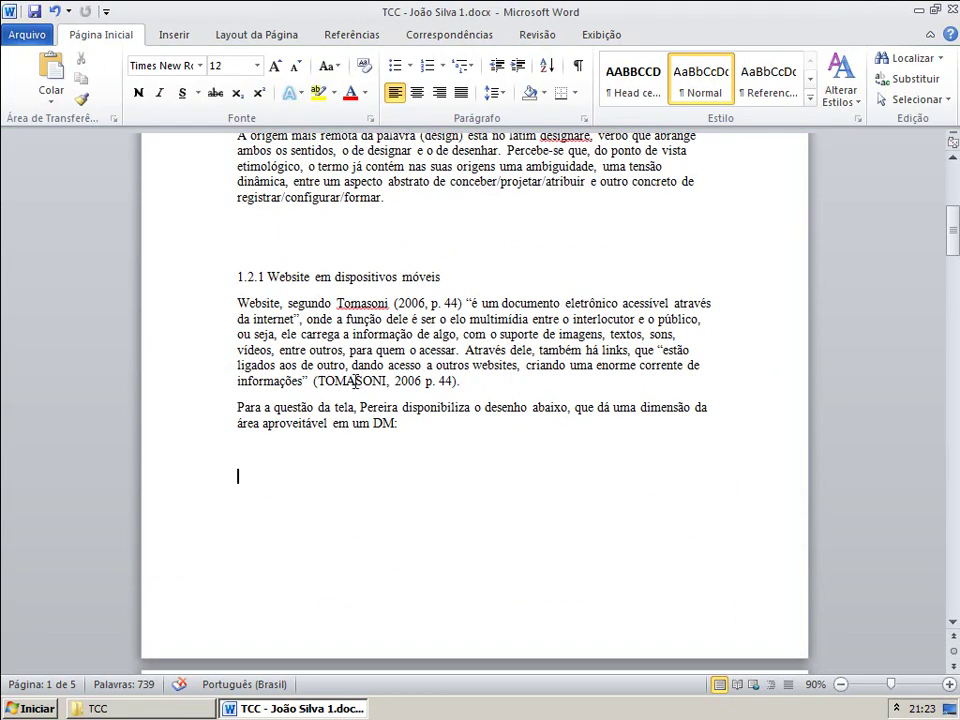
# Show the Referências tab and select 'comunicação visual' in the 1.1 paragraph
pyautogui.scroll(9, 386, 426)
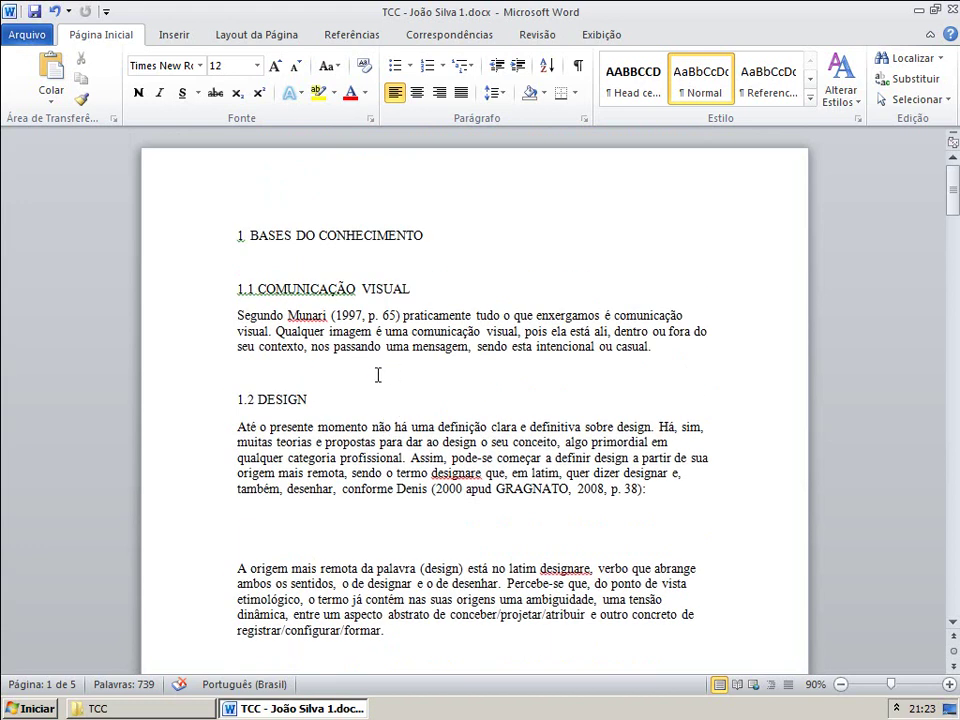
pyautogui.click(355, 38)
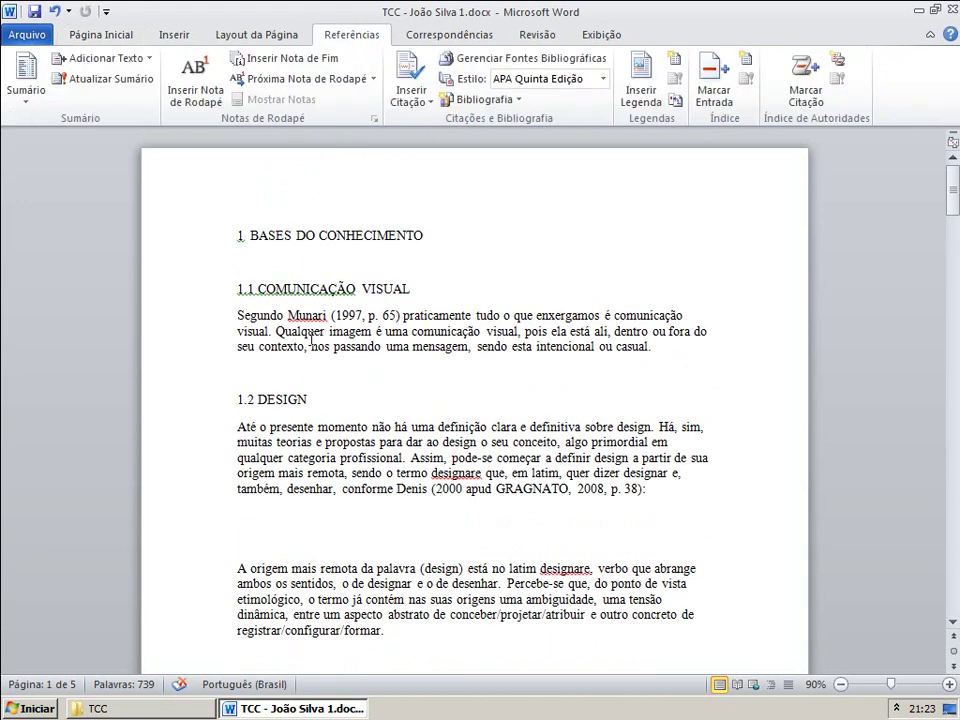
pyautogui.scroll(-3, 356, 425)
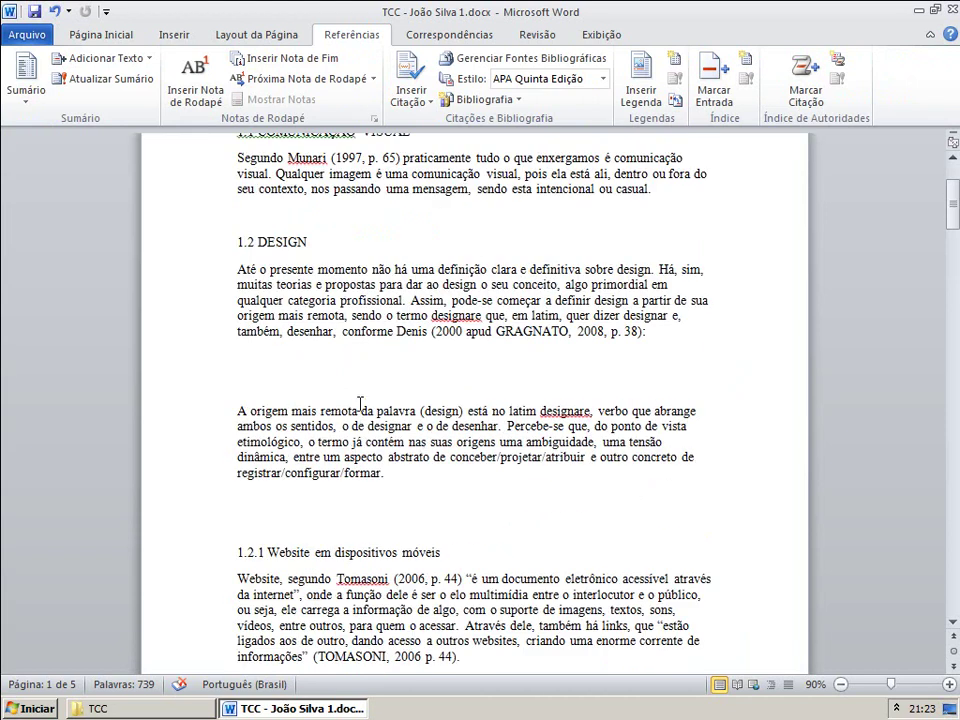
pyautogui.scroll(1, 361, 377)
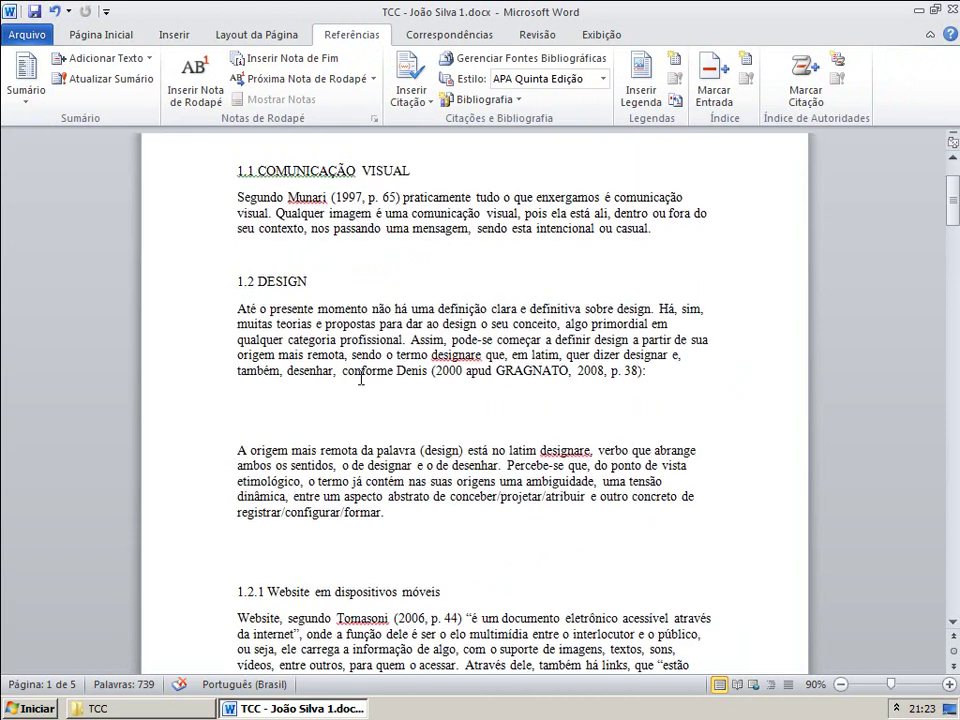
pyautogui.moveTo(411, 213); pyautogui.dragTo(517, 215)
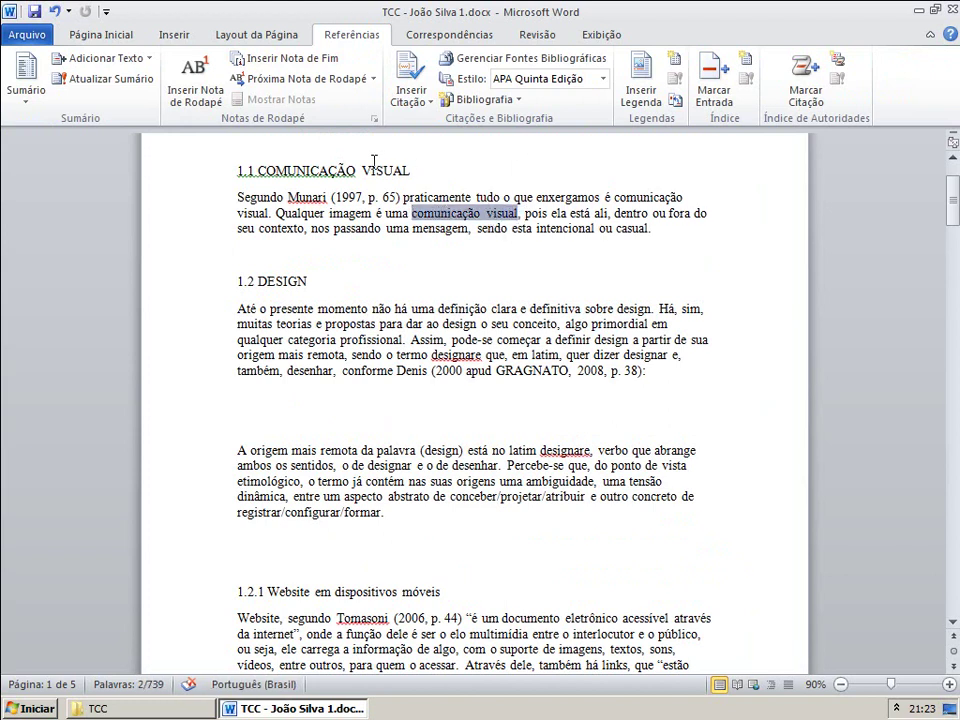
pyautogui.click(192, 72)
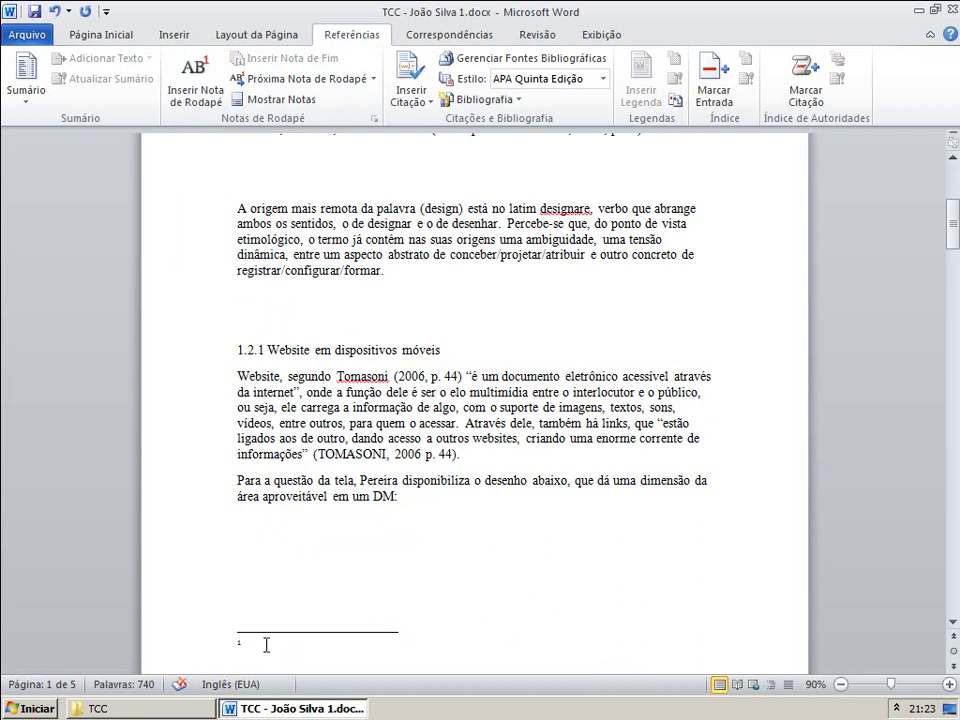
pyautogui.write('kkkkkkkkk lllllll aaa')
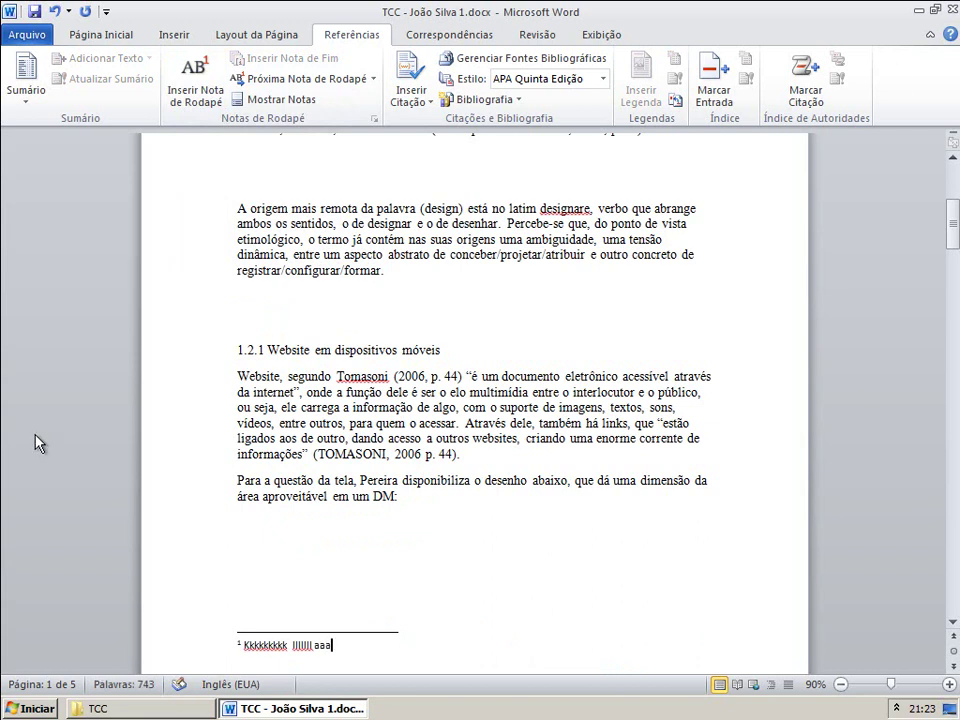
pyautogui.scroll(2, 366, 316)
pyautogui.click(400, 292)
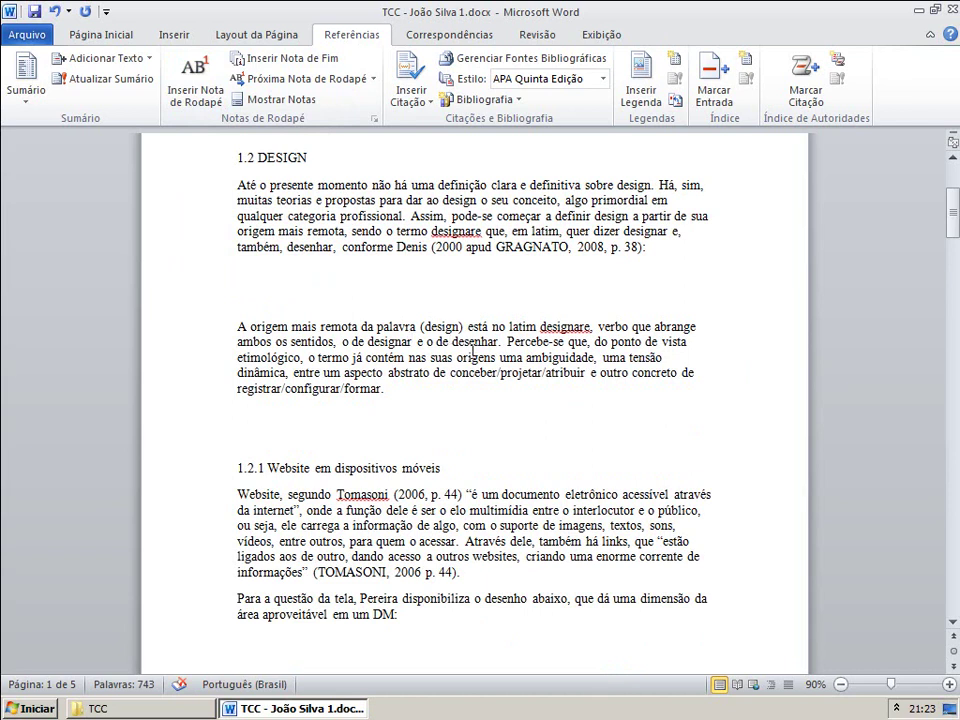
pyautogui.scroll(3, 470, 352)
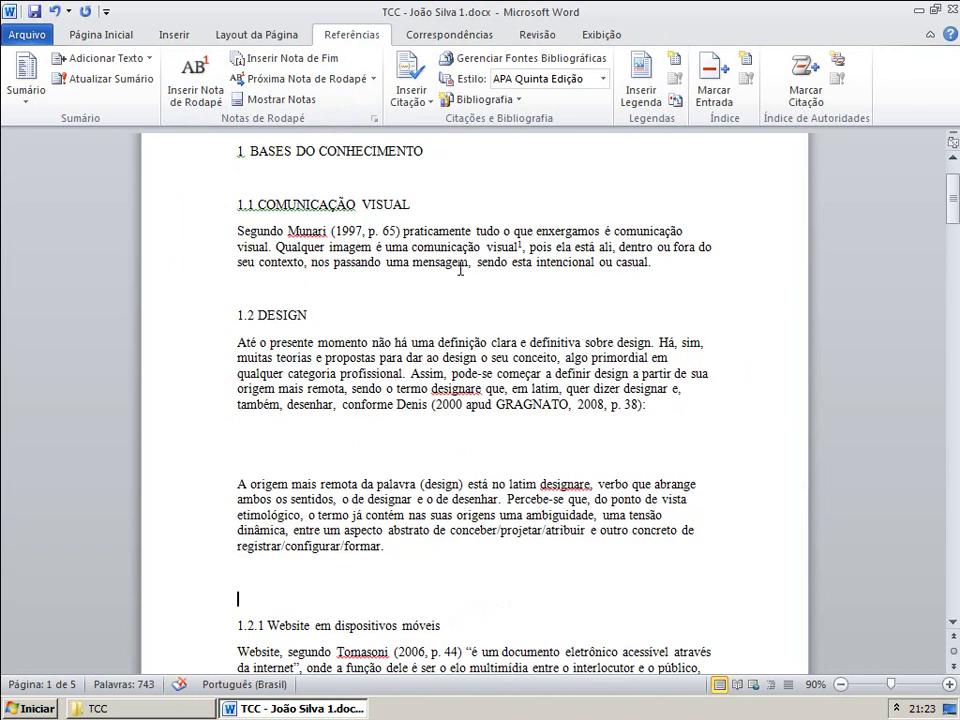
pyautogui.moveTo(526, 244)
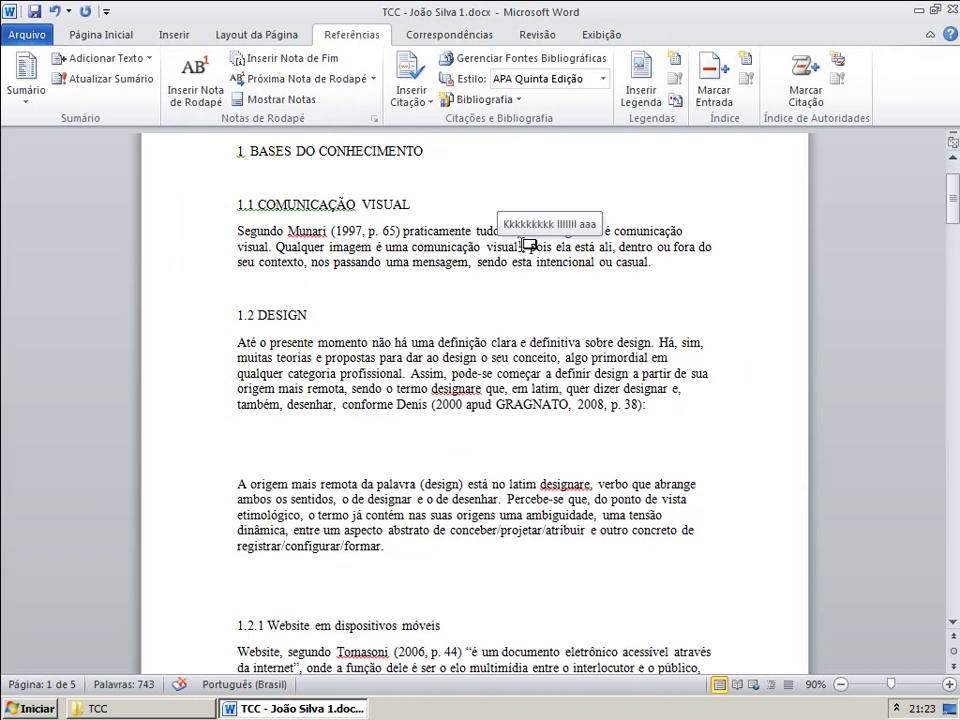
pyautogui.scroll(-4, 499, 362)
pyautogui.click(499, 362)
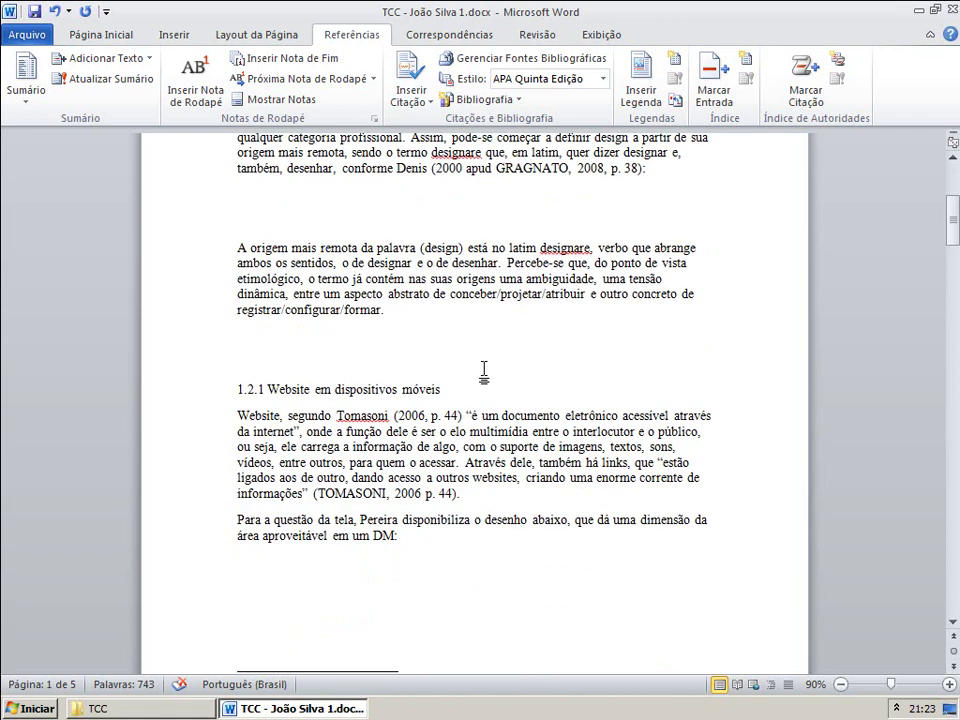
pyautogui.scroll(-1, 452, 404)
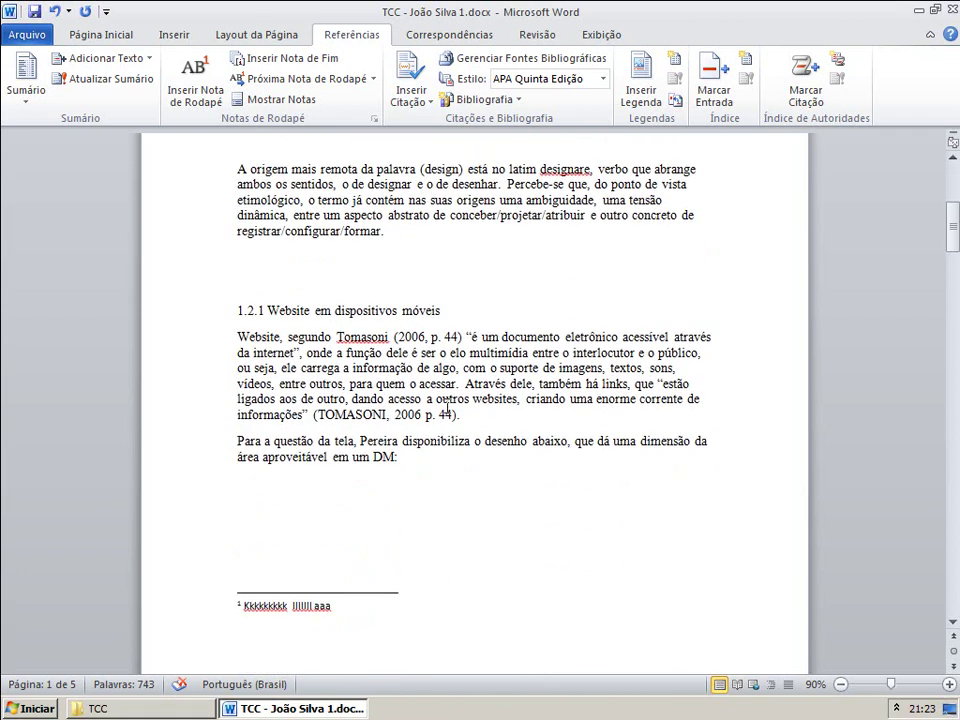
pyautogui.hotkey('ctrl', 'z')
pyautogui.hotkey('ctrl', 'z')
pyautogui.hotkey('ctrl', 'z')
pyautogui.hotkey('ctrl', 'z')
pyautogui.hotkey('ctrl', 'z')
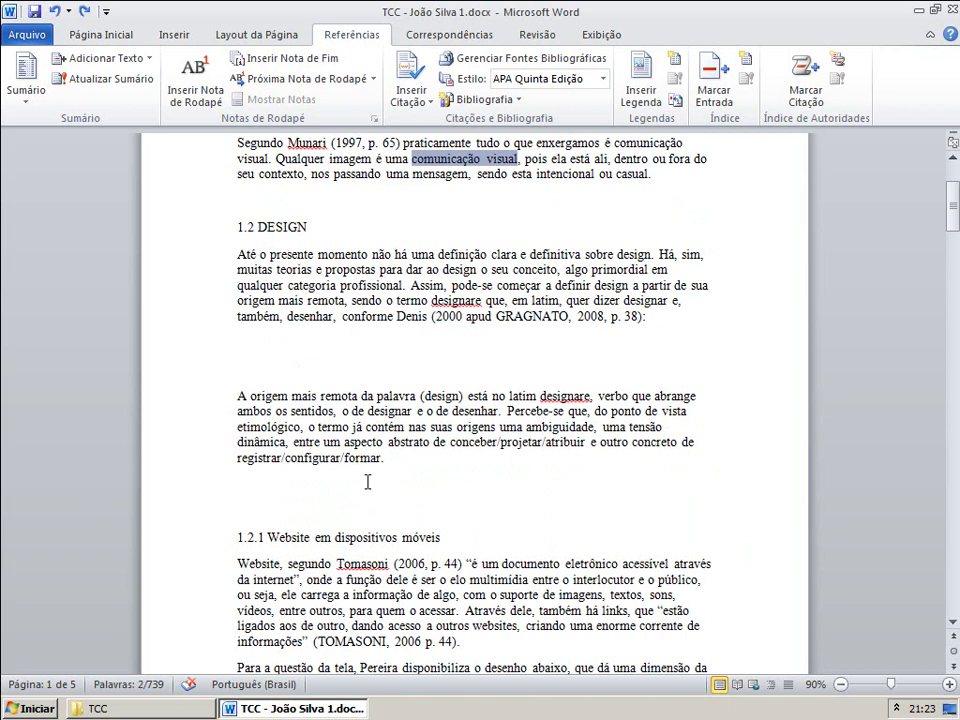
pyautogui.scroll(4, 357, 465)
pyautogui.scroll(-15, 370, 488)
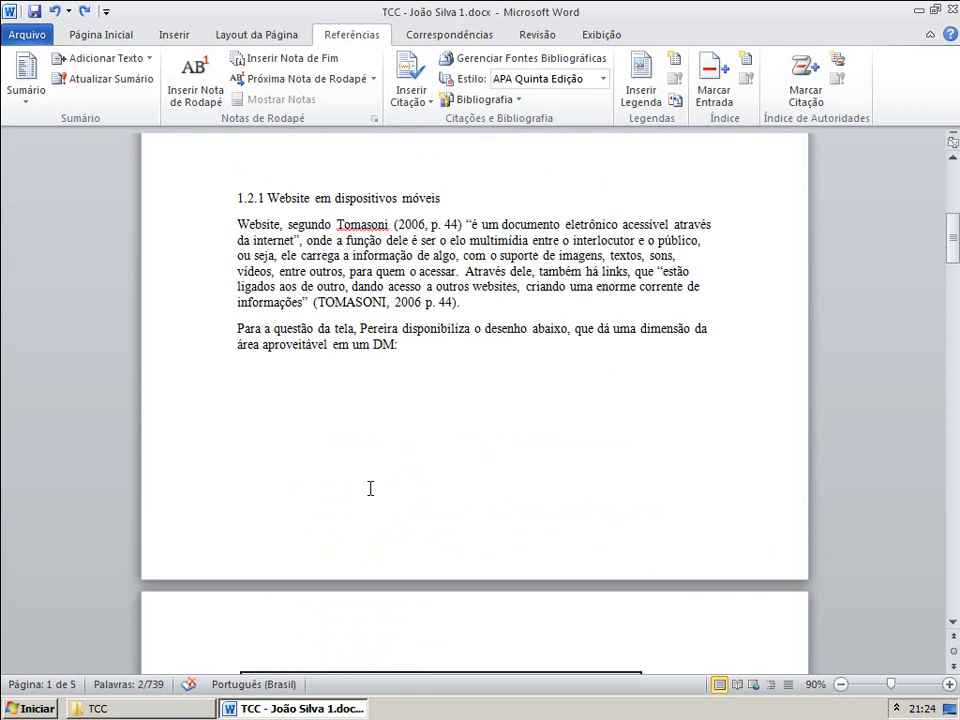
pyautogui.scroll(8, 368, 490)
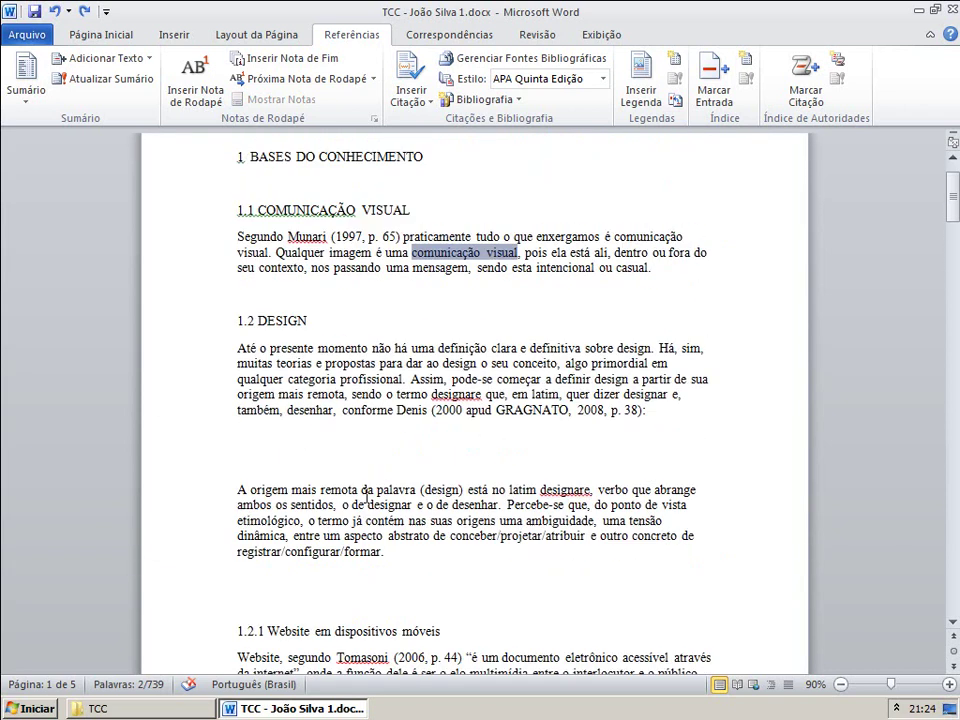
# Insert blank lines above the 1.2.1 Website heading, then remove one
pyautogui.click(279, 396)
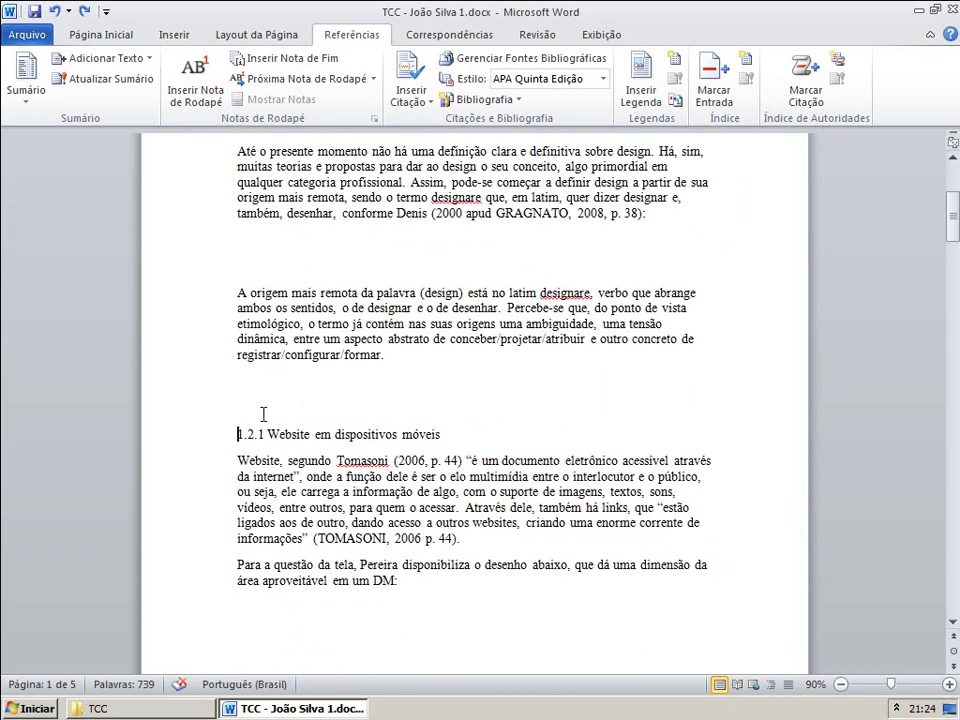
pyautogui.click(268, 407)
pyautogui.press('Return')
pyautogui.press('Return')
pyautogui.press('Return')
pyautogui.press('Return')
pyautogui.press('Return')
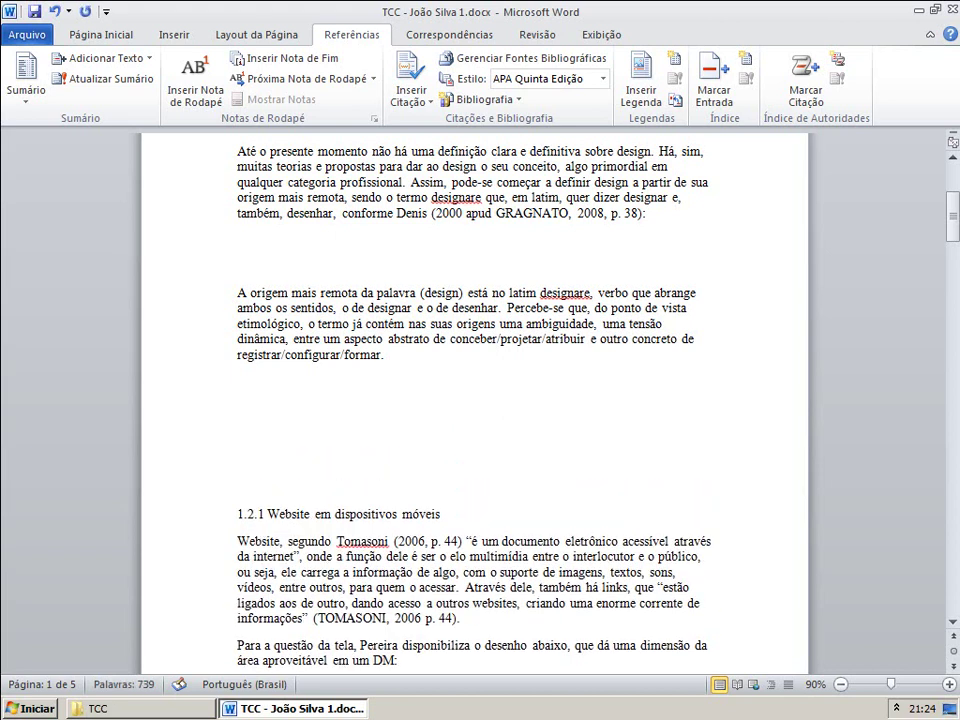
pyautogui.press('Return')
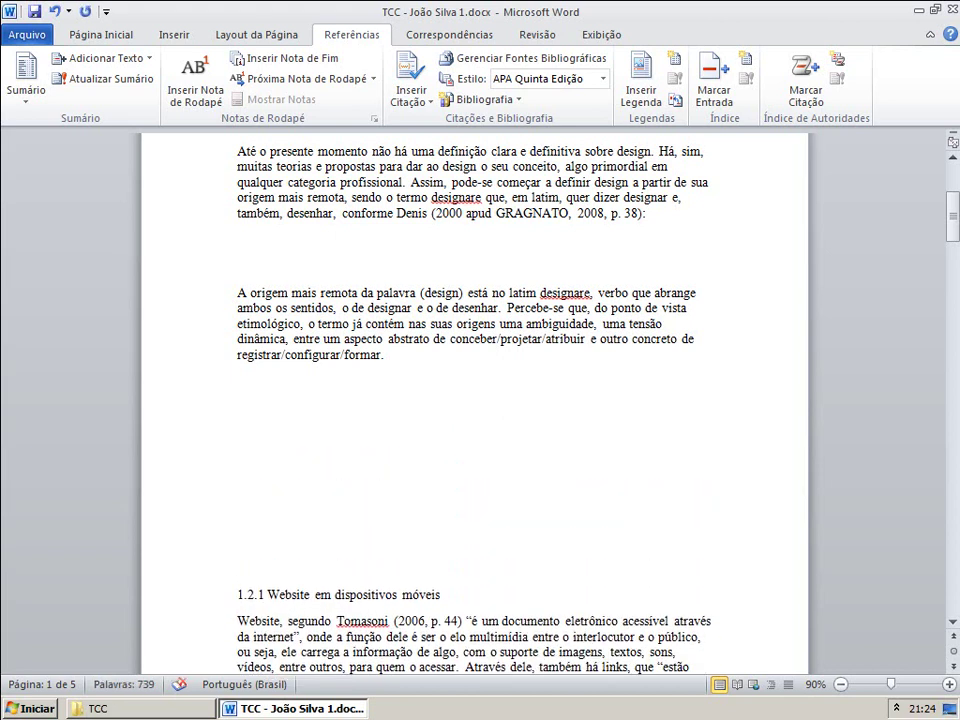
pyautogui.press('Return')
pyautogui.press('Return')
pyautogui.press('Return')
pyautogui.press('Return')
pyautogui.press('Return')
pyautogui.press('Return')
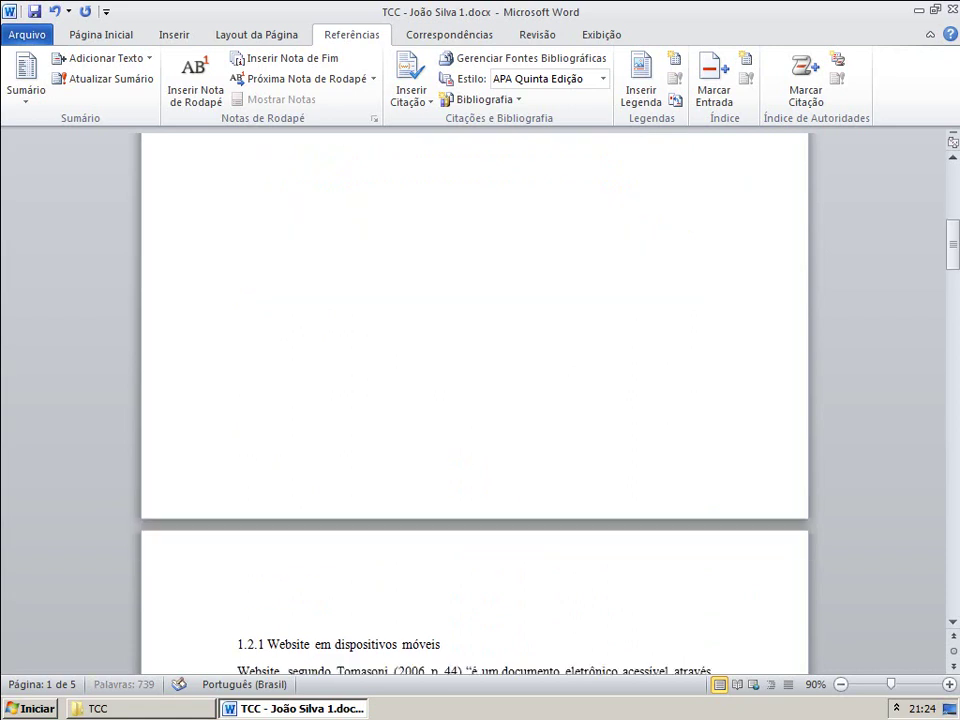
pyautogui.scroll(2, 295, 100)
pyautogui.press('BackSpace')
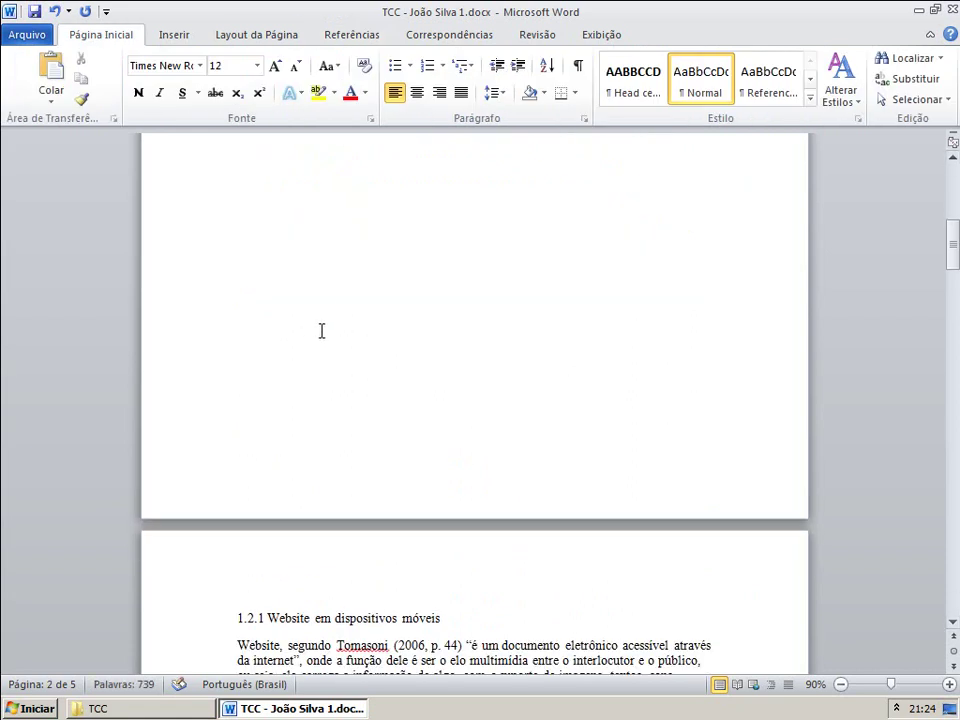
pyautogui.scroll(3, 347, 373)
# Type test text, delete the empty paragraphs, and remove the test lines so 1.2.1 follows the paragraph
pyautogui.click(347, 373)
pyautogui.write('sdfsdfsdf')
pyautogui.click(356, 468)
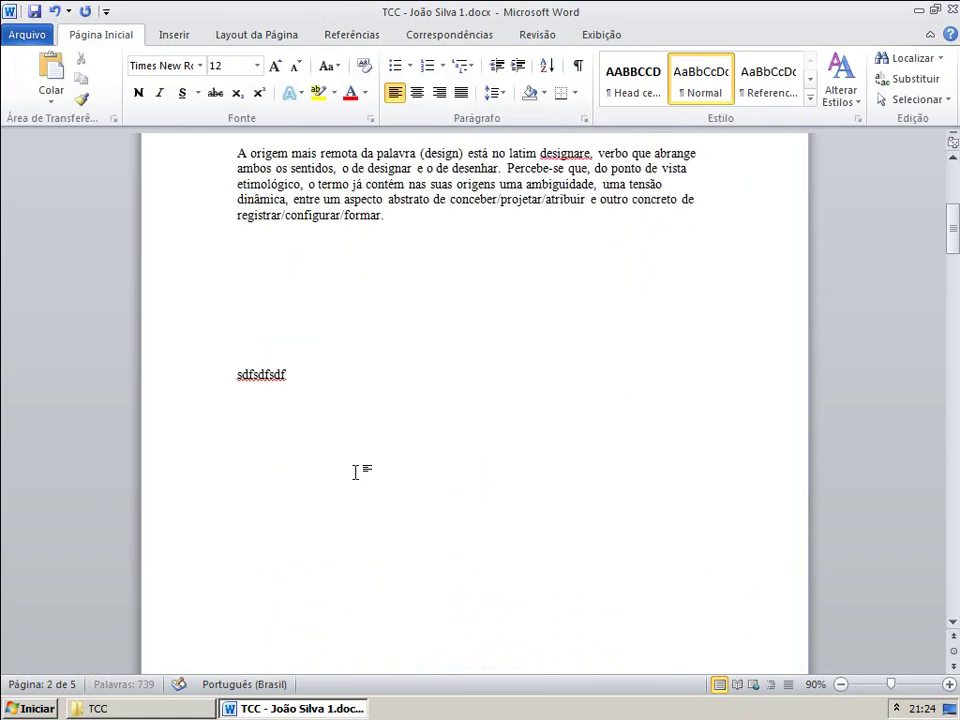
pyautogui.press('Delete')
pyautogui.press('Delete')
pyautogui.press('Delete')
pyautogui.write('xzczxzc')
pyautogui.press('Return')
pyautogui.scroll(-2, 314, 468)
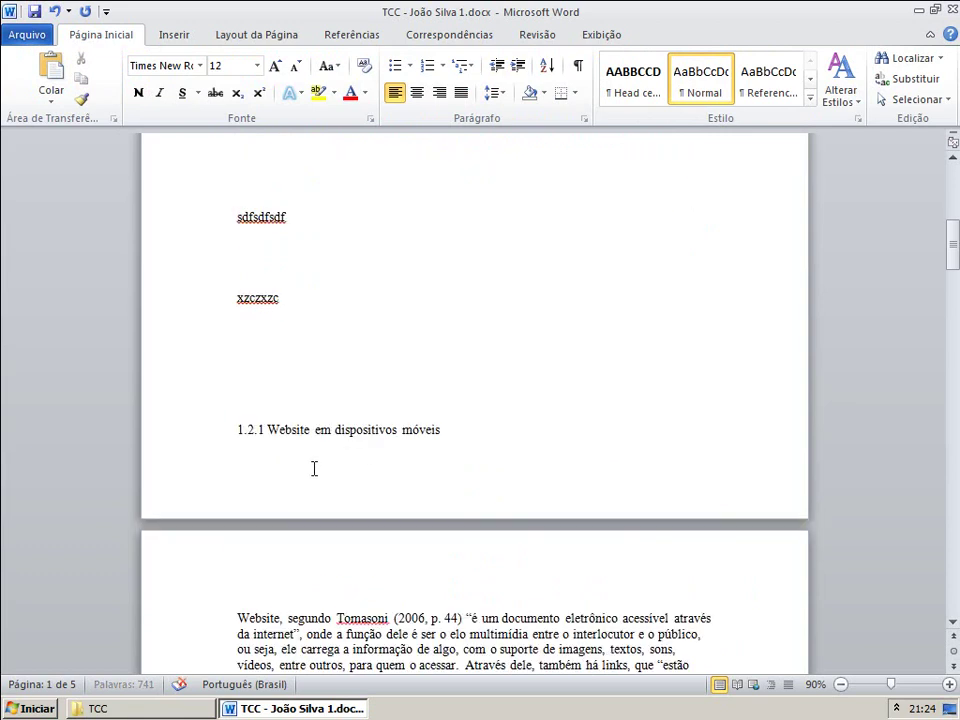
pyautogui.scroll(-2, 306, 439)
pyautogui.scroll(3, 310, 390)
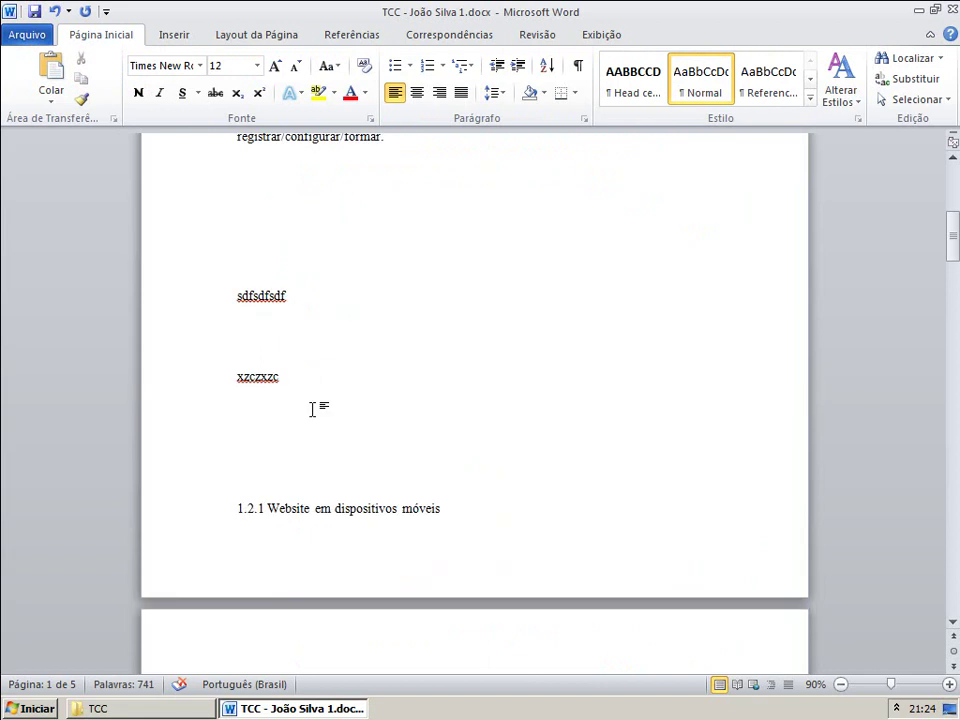
pyautogui.scroll(1, 314, 410)
pyautogui.press('BackSpace')
pyautogui.press('BackSpace')
pyautogui.press('BackSpace')
pyautogui.press('BackSpace')
pyautogui.press('BackSpace')
pyautogui.press('BackSpace')
pyautogui.press('BackSpace')
pyautogui.press('BackSpace')
pyautogui.press('BackSpace')
pyautogui.press('BackSpace')
pyautogui.press('BackSpace')
pyautogui.press('BackSpace')
pyautogui.press('BackSpace')
pyautogui.press('BackSpace')
pyautogui.press('BackSpace')
pyautogui.press('BackSpace')
pyautogui.press('BackSpace')
pyautogui.press('BackSpace')
pyautogui.press('BackSpace')
pyautogui.press('BackSpace')
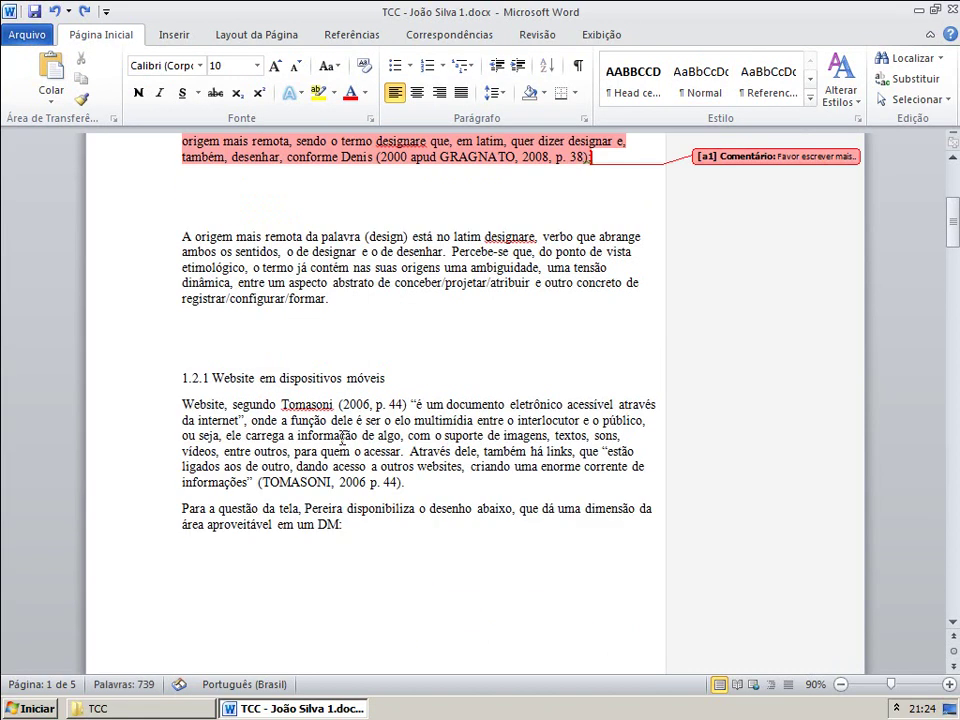
# Reapply the last undone edit to the thesis
pyautogui.click(85, 11)
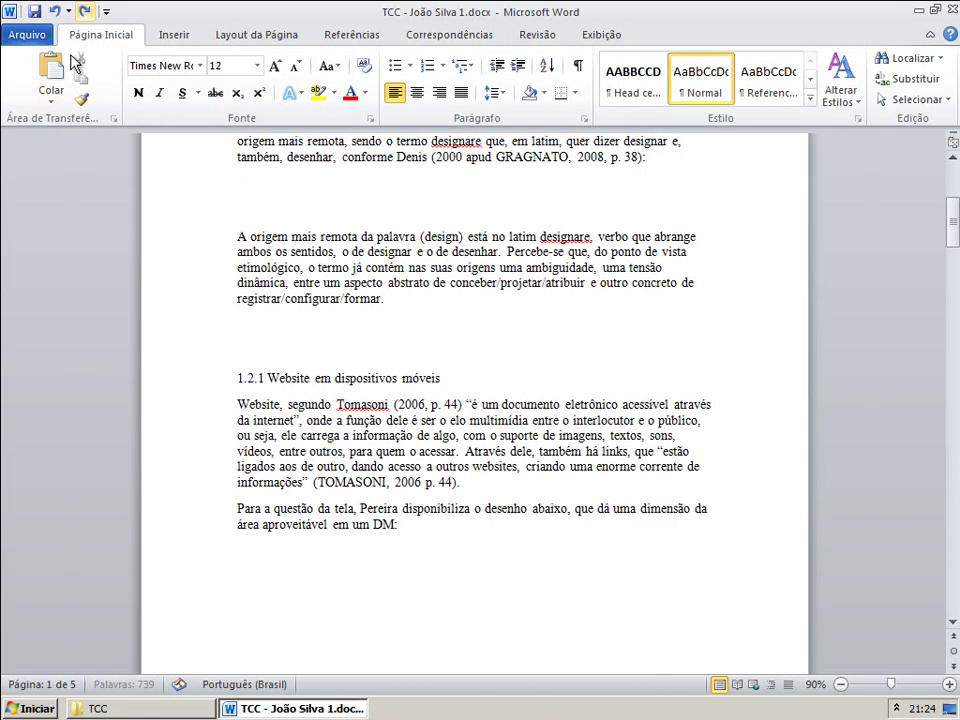
pyautogui.scroll(3, 200, 390)
pyautogui.scroll(-3, 261, 600)
pyautogui.scroll(2, 283, 492)
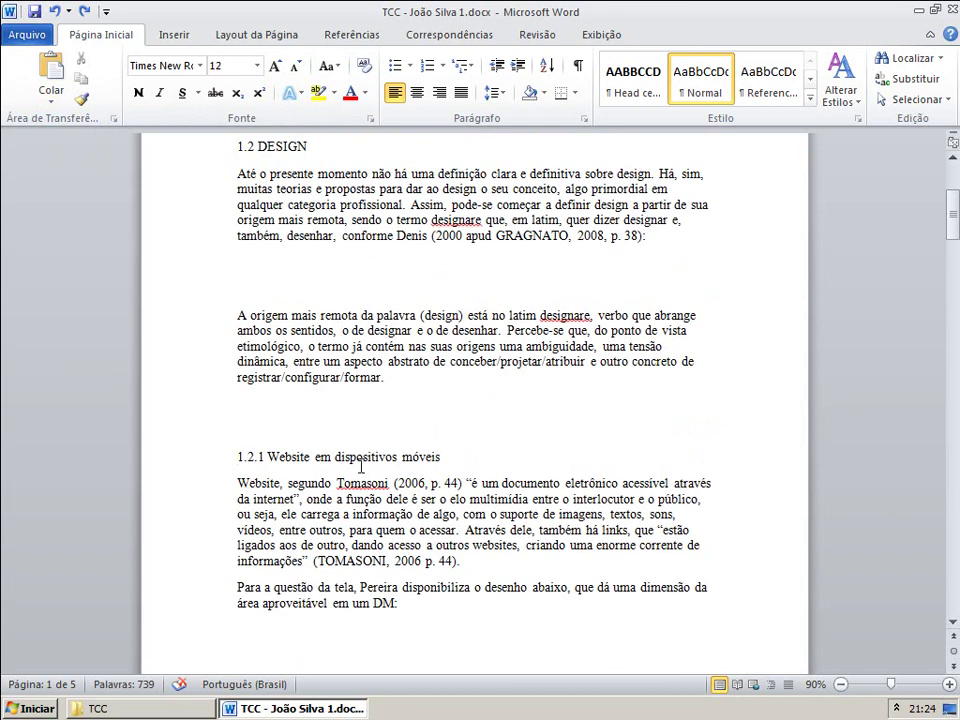
# Insert a page break before the 1.2.1 heading and delete the blank line above it
pyautogui.click(185, 34)
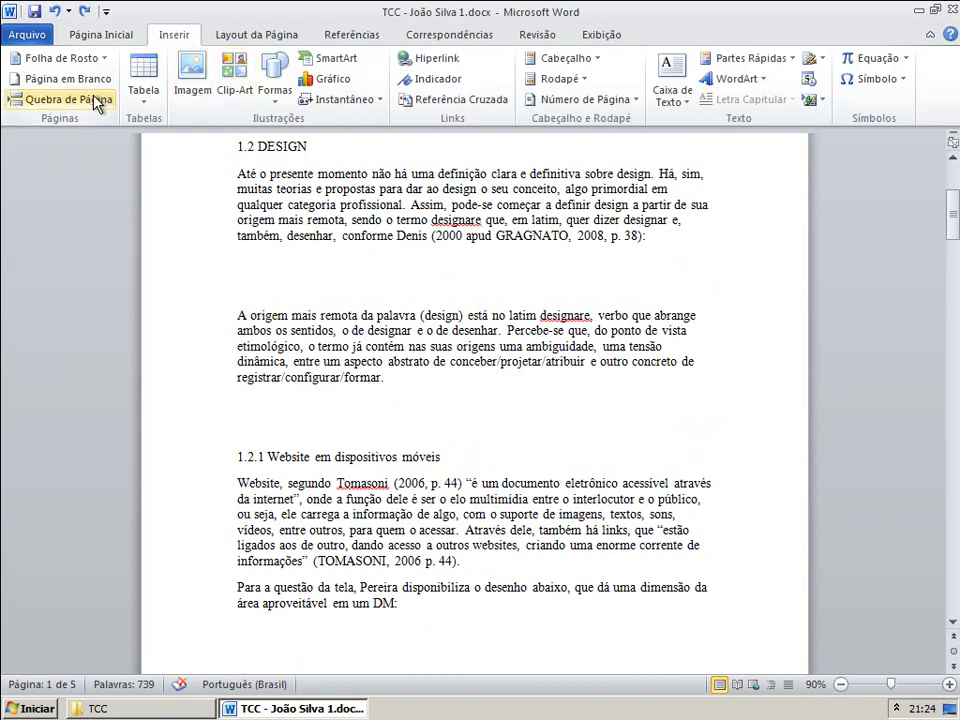
pyautogui.click(95, 100)
pyautogui.scroll(-3, 358, 354)
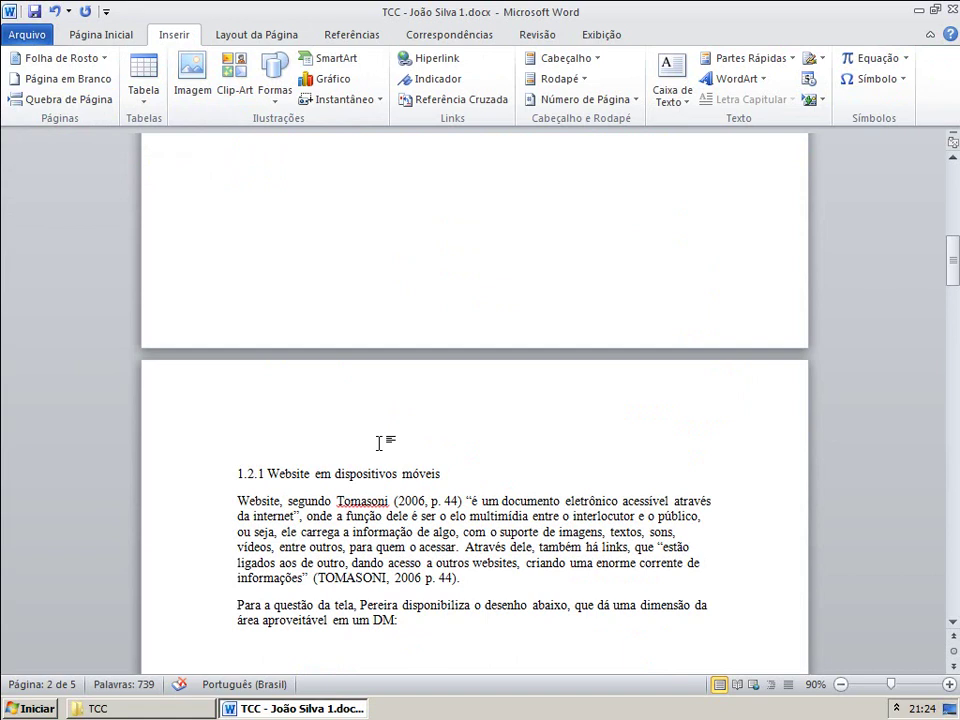
pyautogui.press('BackSpace')
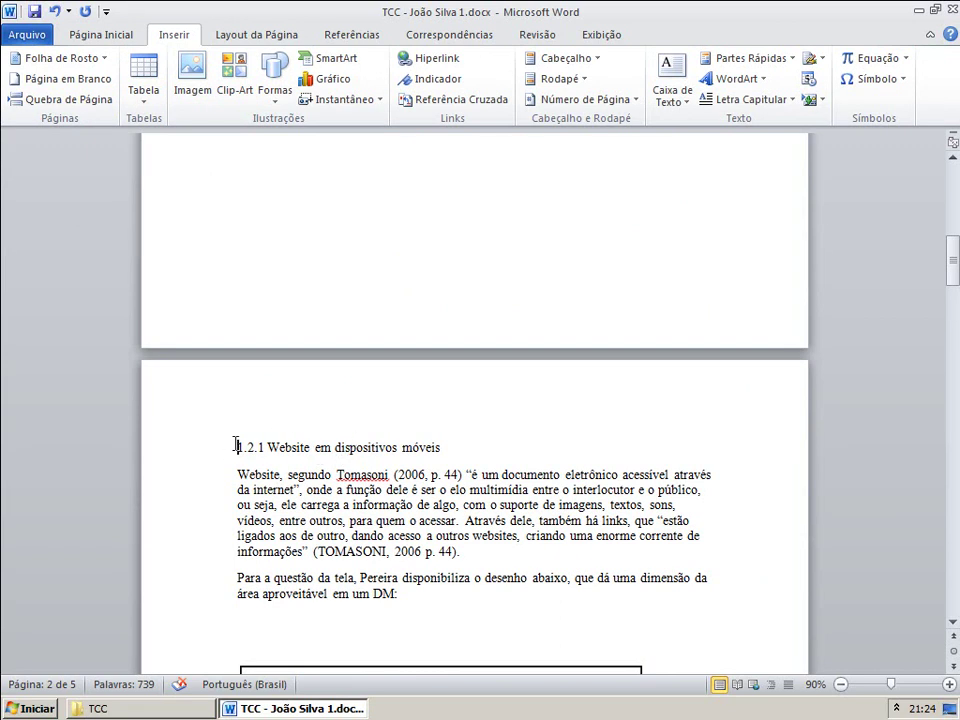
pyautogui.scroll(10, 330, 420)
pyautogui.write('asdas')
pyautogui.hotkey('ctrl', 'z')
pyautogui.hotkey('ctrl', 'z')
pyautogui.hotkey('ctrl', 'z')
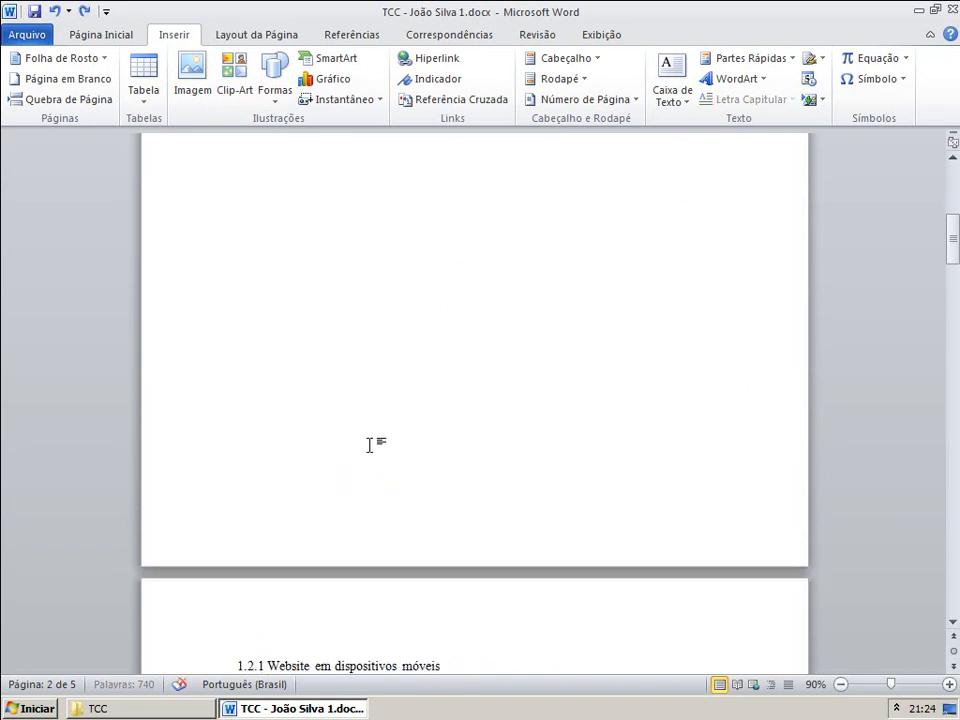
pyautogui.write('sdasdasdasd asd as da sd asd')
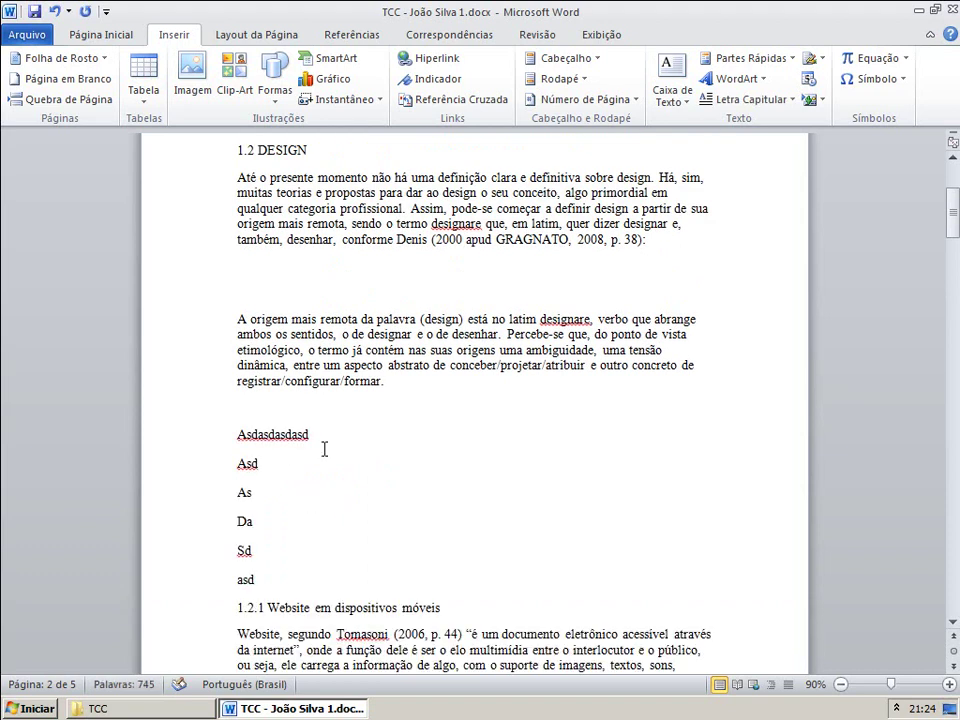
pyautogui.scroll(-5, 342, 452)
pyautogui.scroll(-2, 342, 452)
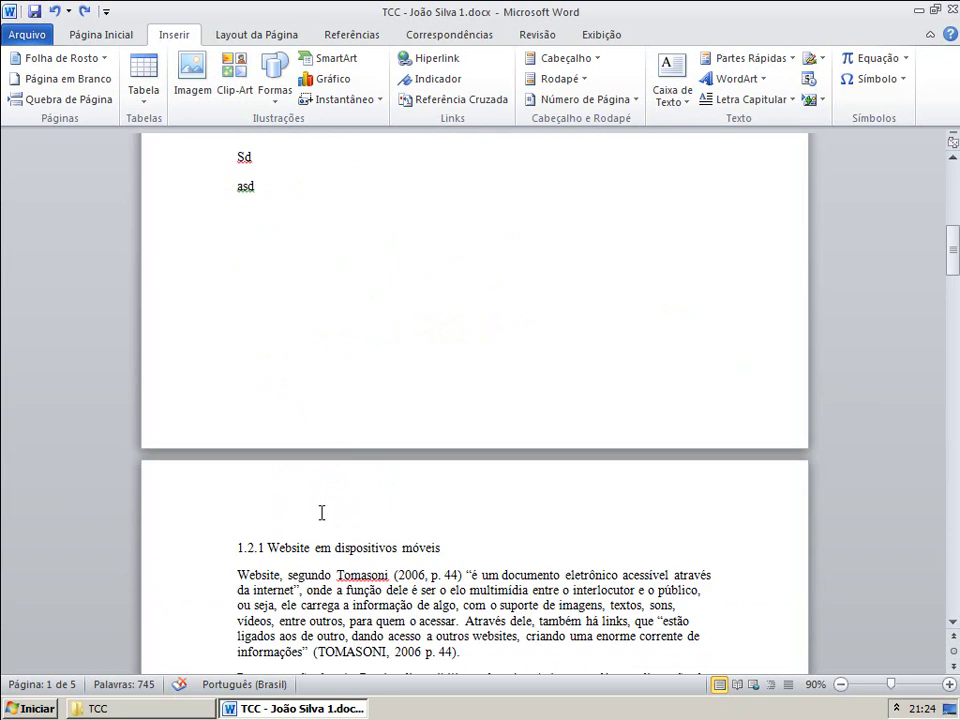
pyautogui.write('asdasd')
pyautogui.press('Return')
pyautogui.write('asdasdasd')
pyautogui.press('Return')
pyautogui.write('asdasdasd')
pyautogui.press('Return')
pyautogui.write('asdasd')
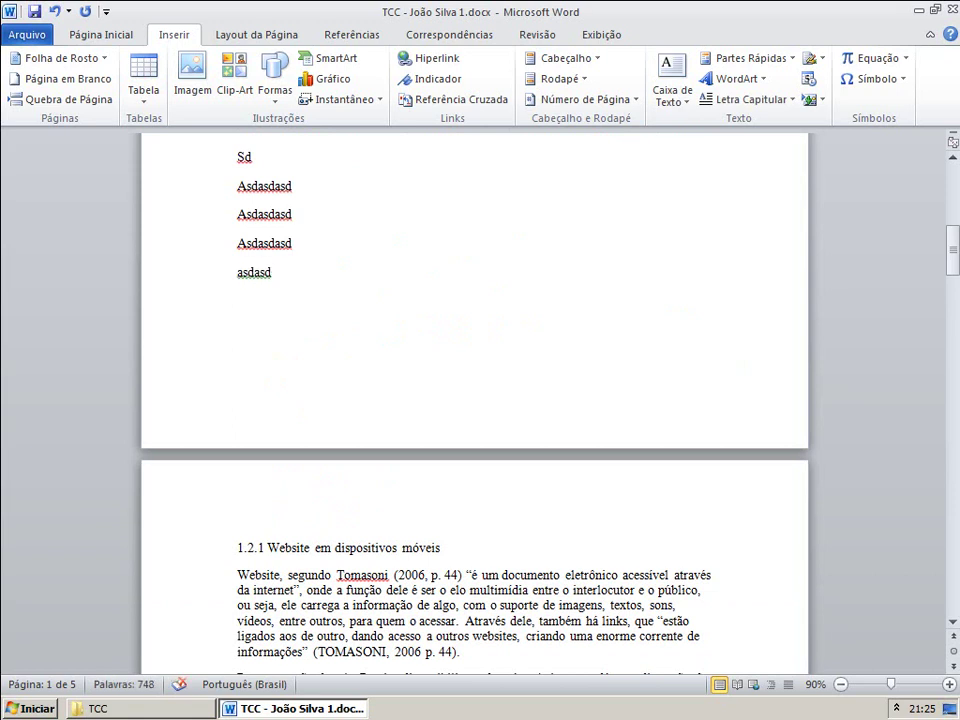
pyautogui.scroll(3, 240, 495)
pyautogui.scroll(1, 326, 456)
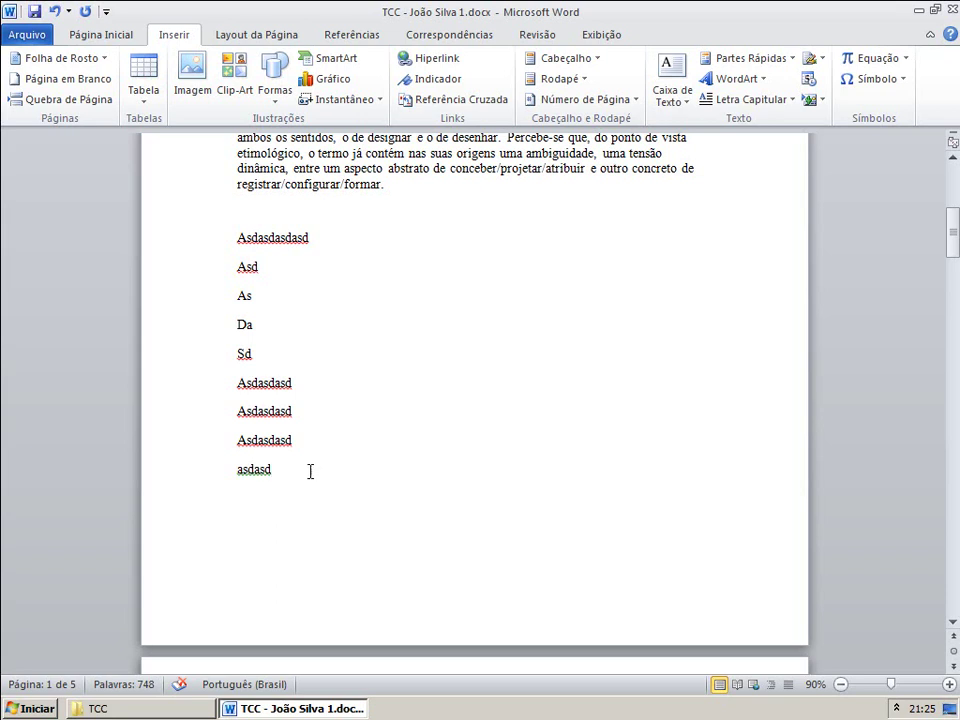
pyautogui.moveTo(249, 452); pyautogui.dragTo(212, 259)
pyautogui.press('Delete')
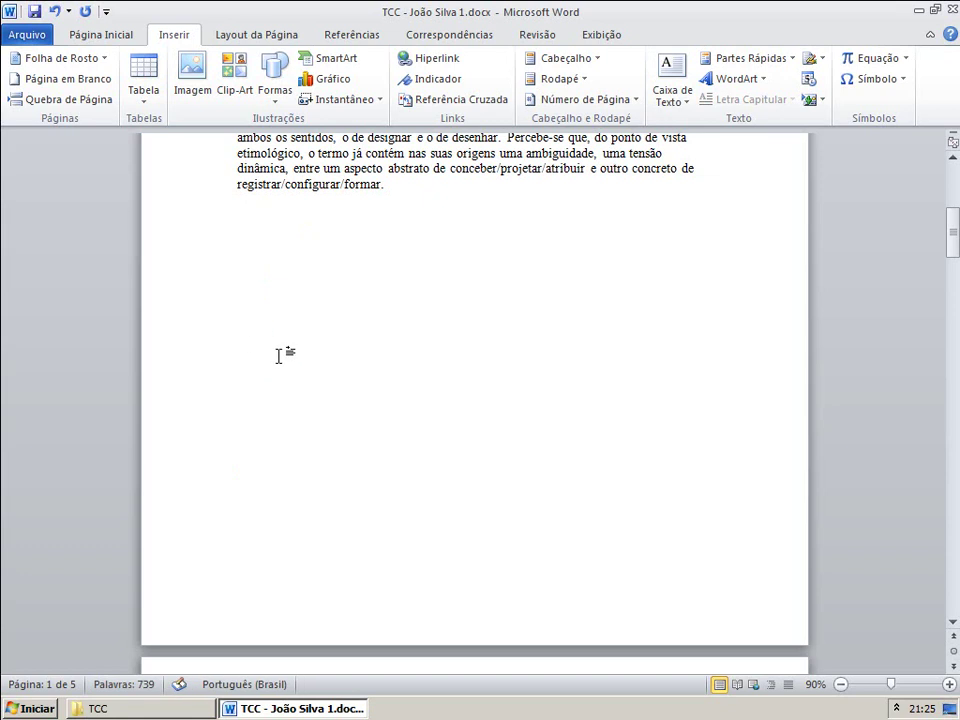
pyautogui.scroll(1, 300, 390)
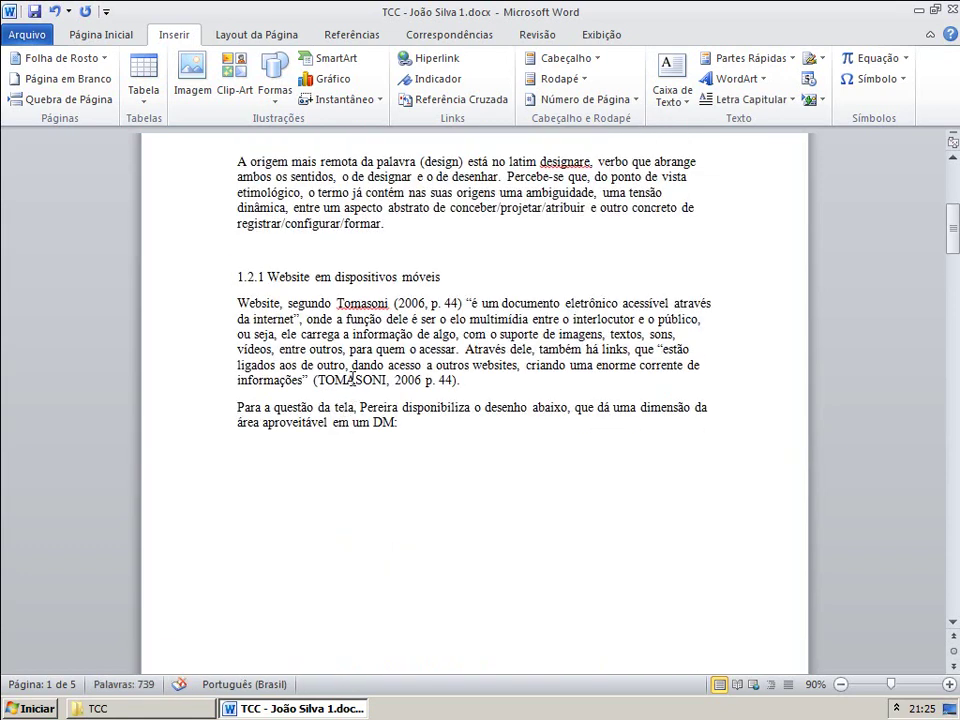
# Select the whole thesis and apply the Normal quick style, resetting it to Calibri 11
pyautogui.scroll(3, 390, 330)
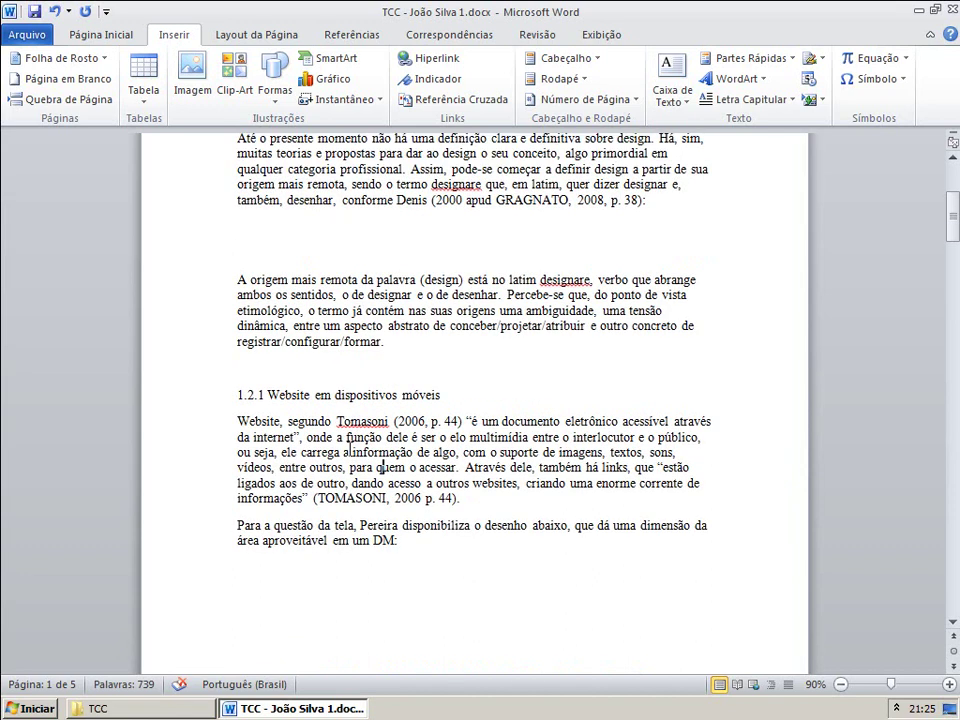
pyautogui.scroll(7, 381, 466)
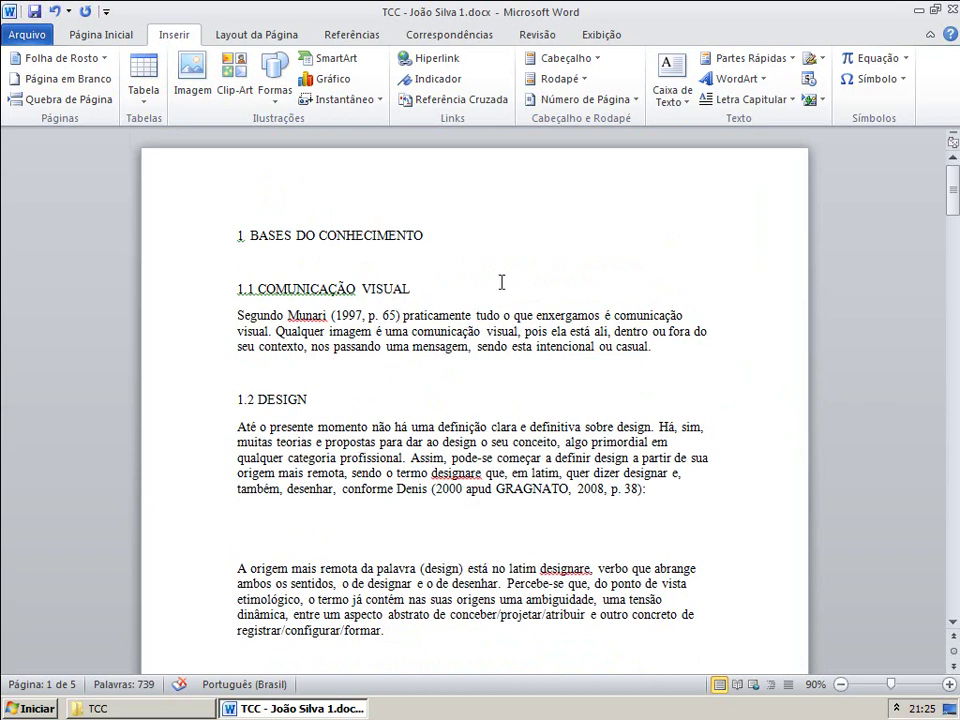
pyautogui.click(75, 32)
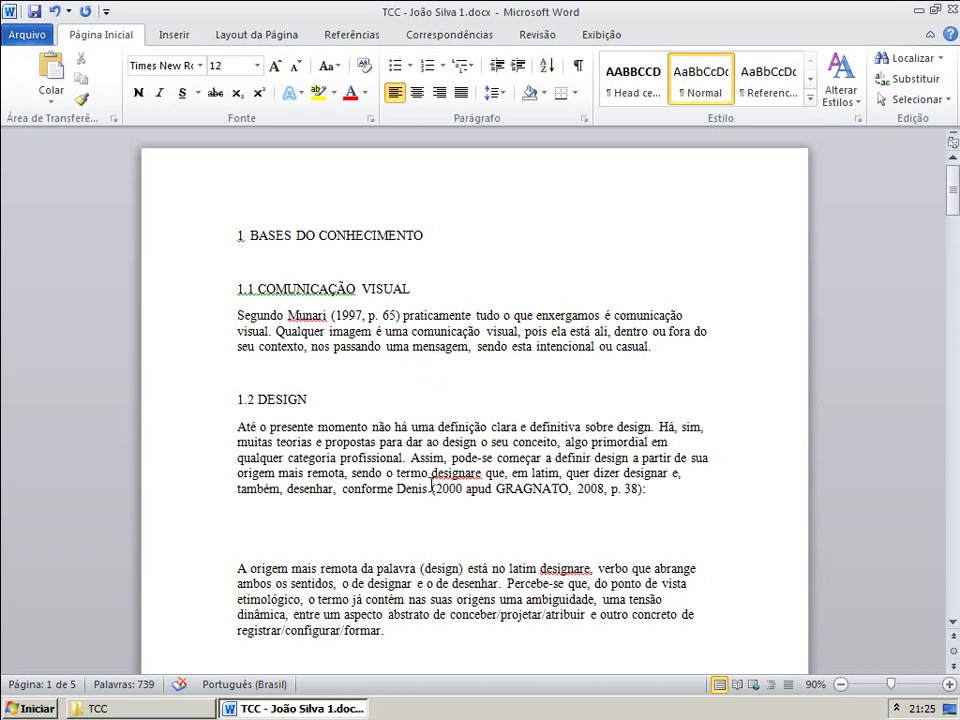
pyautogui.scroll(-4, 430, 488)
pyautogui.scroll(4, 425, 489)
pyautogui.hotkey('ctrl', 'a')
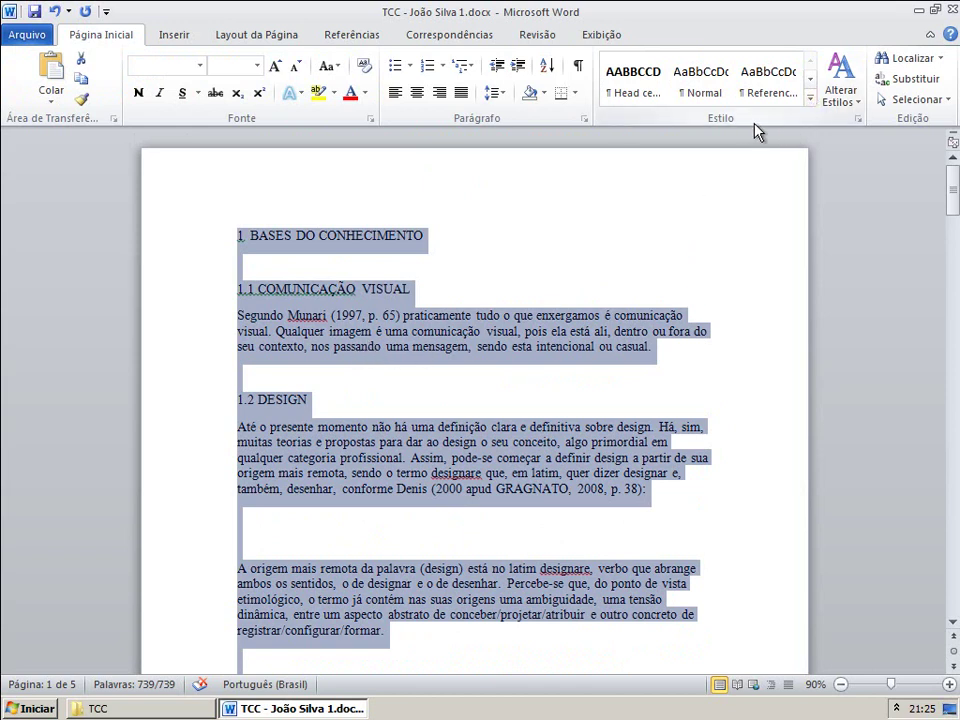
pyautogui.click(812, 104)
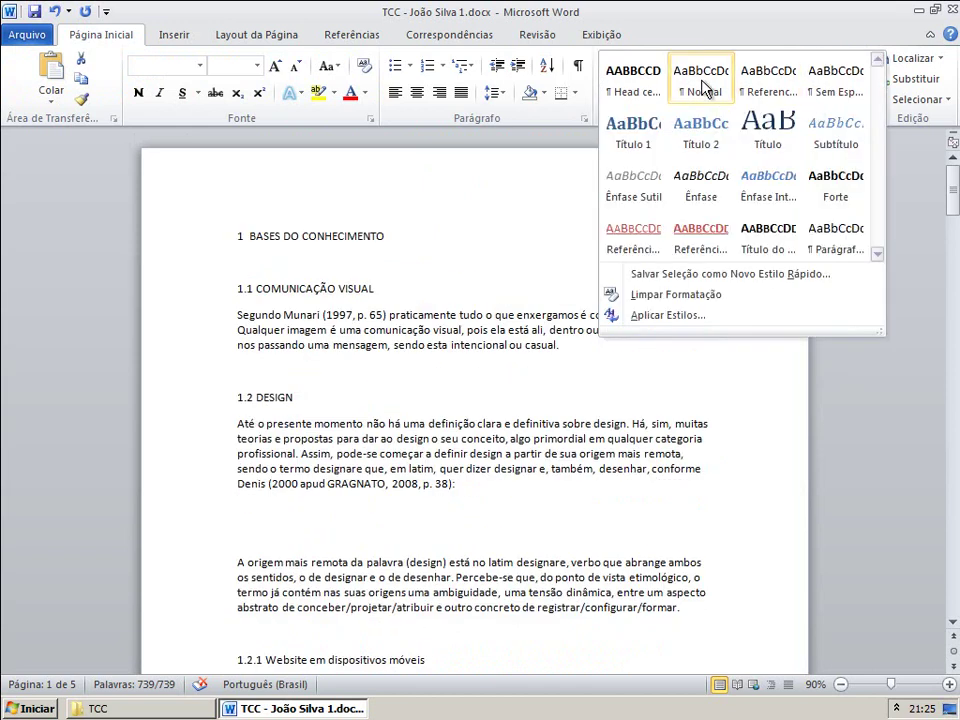
pyautogui.click(701, 80)
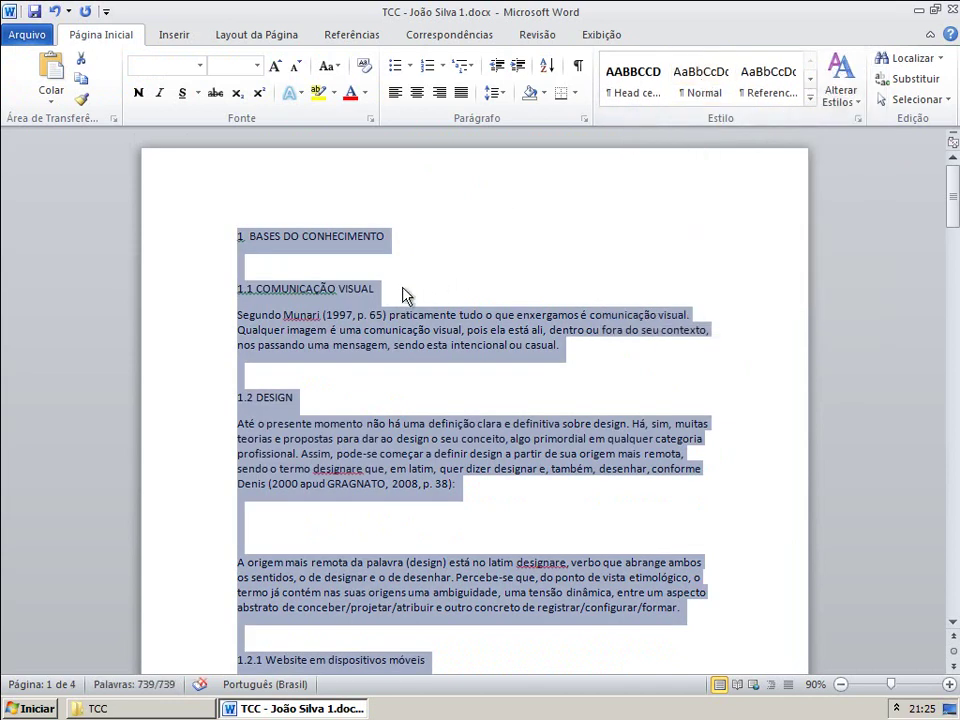
pyautogui.click(398, 291)
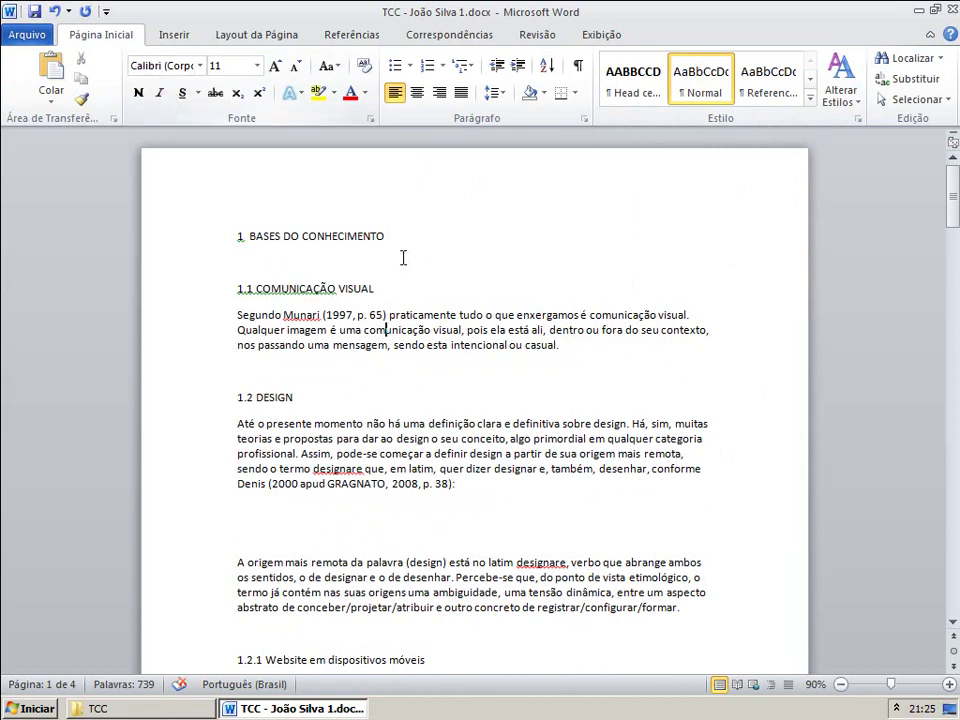
# Modify the Normal style to Arial 12, justified, with black text
pyautogui.rightClick(700, 80)
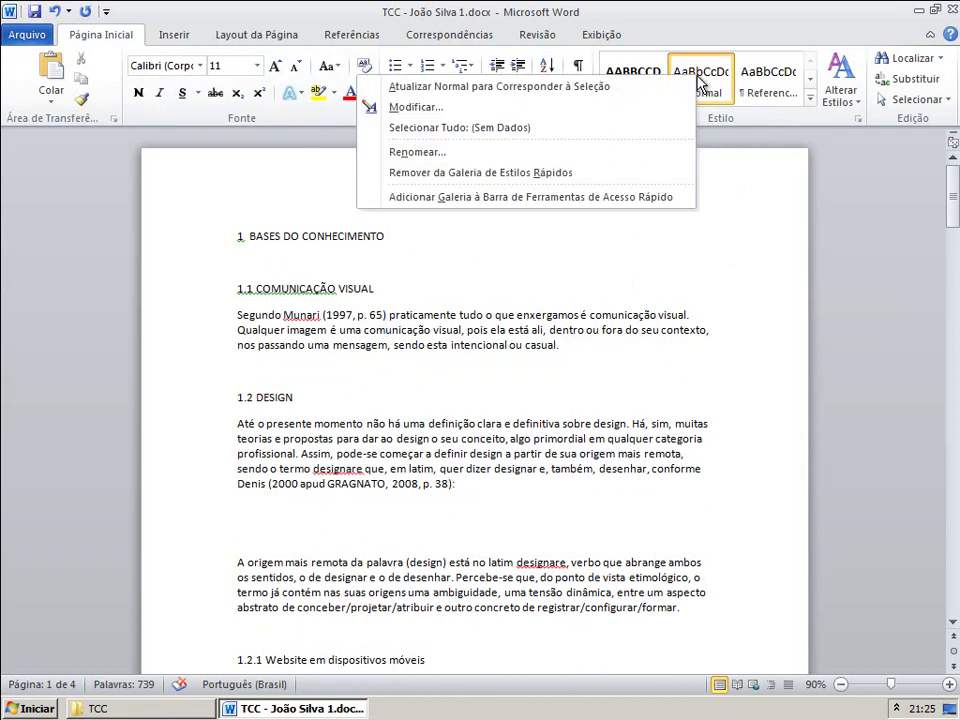
pyautogui.click(553, 107)
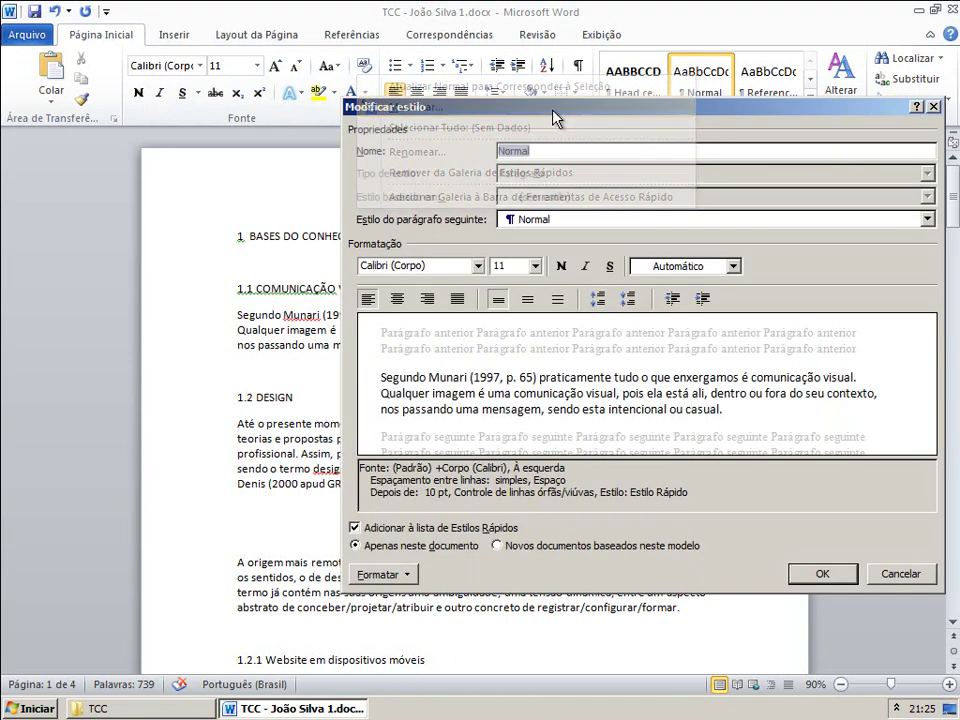
pyautogui.click(478, 266)
pyautogui.click(480, 328)
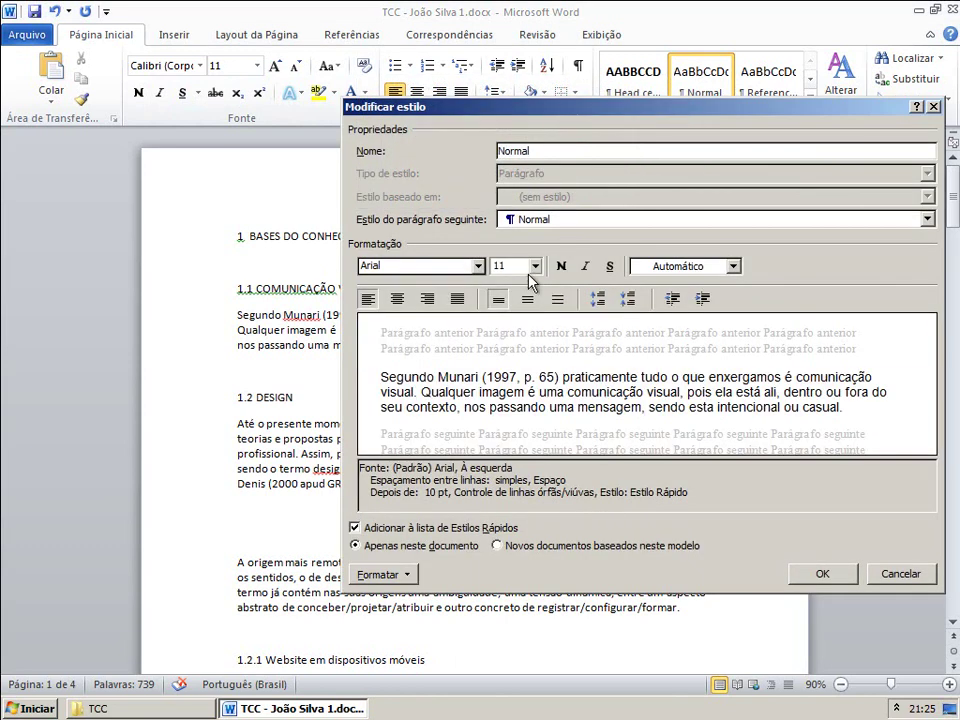
pyautogui.click(535, 266)
pyautogui.click(505, 337)
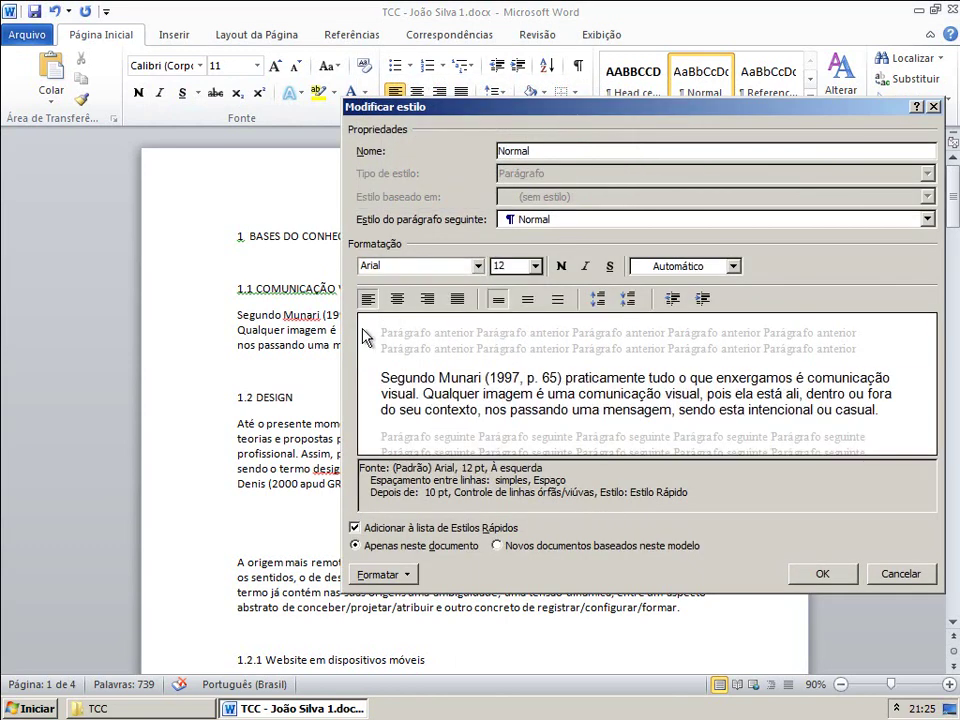
pyautogui.click(457, 298)
pyautogui.moveTo(519, 110); pyautogui.dragTo(378, 110)
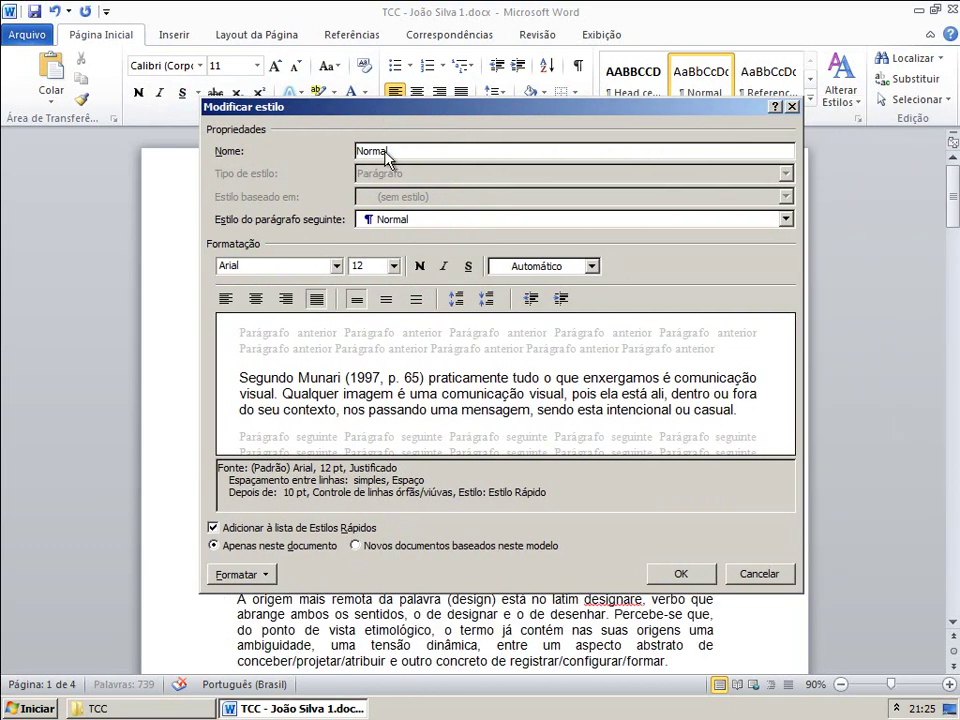
pyautogui.click(592, 266)
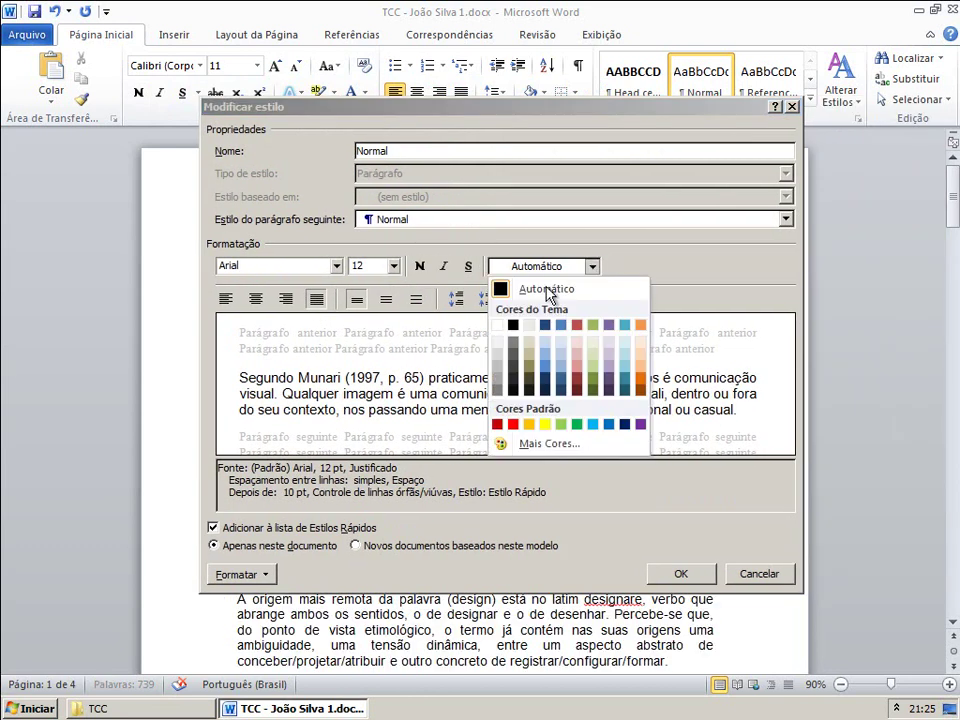
pyautogui.click(513, 325)
pyautogui.click(681, 576)
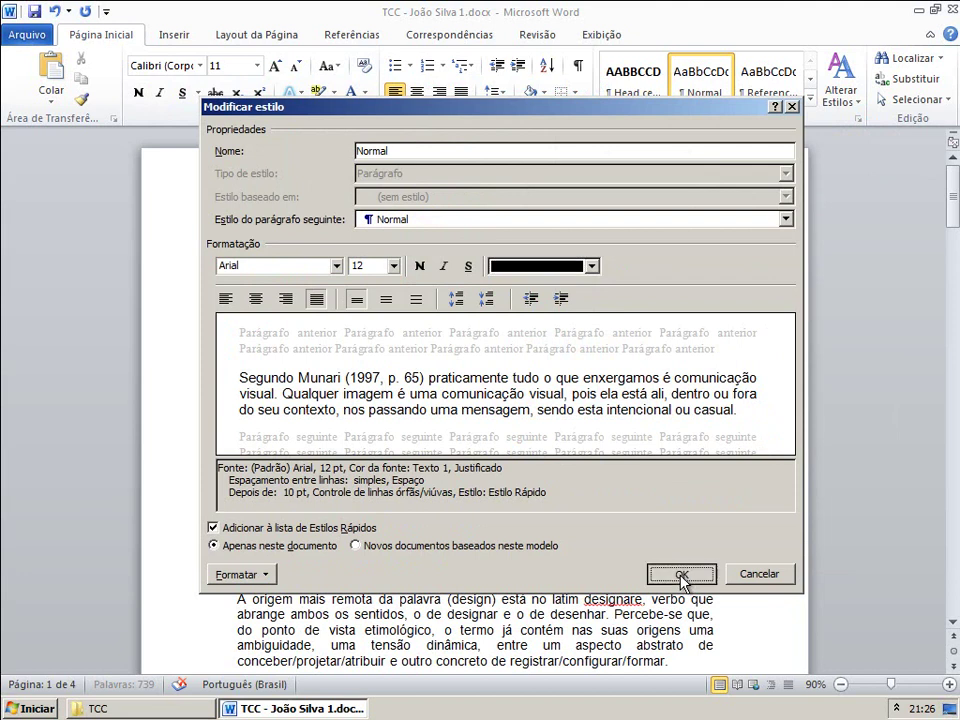
pyautogui.scroll(-10, 465, 404)
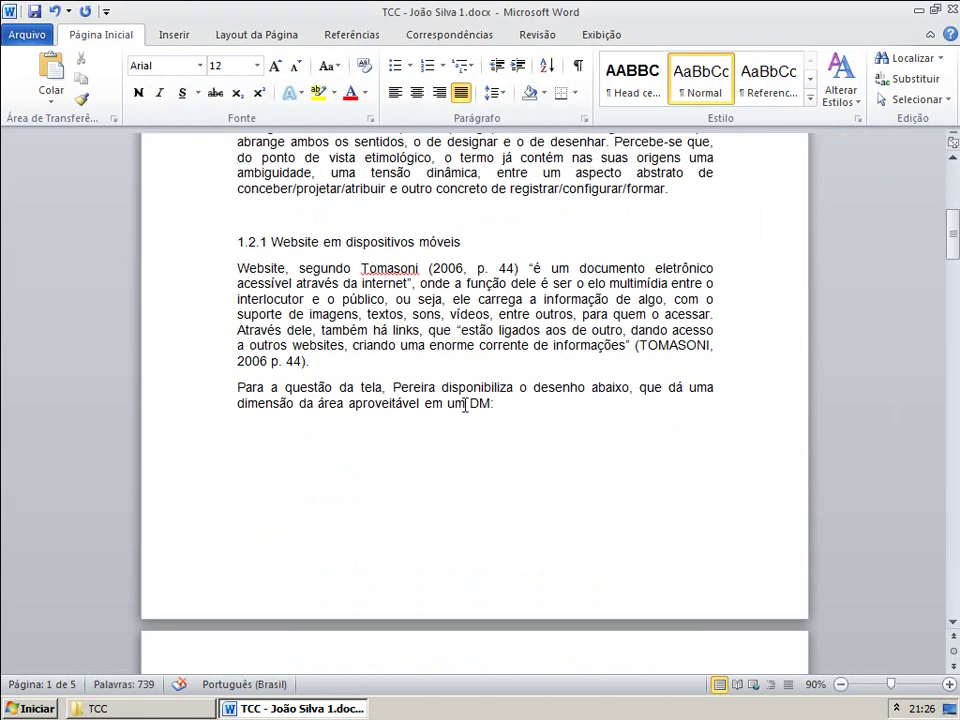
pyautogui.scroll(-15, 465, 404)
pyautogui.scroll(-10, 680, 507)
pyautogui.moveTo(951, 445); pyautogui.dragTo(951, 172)
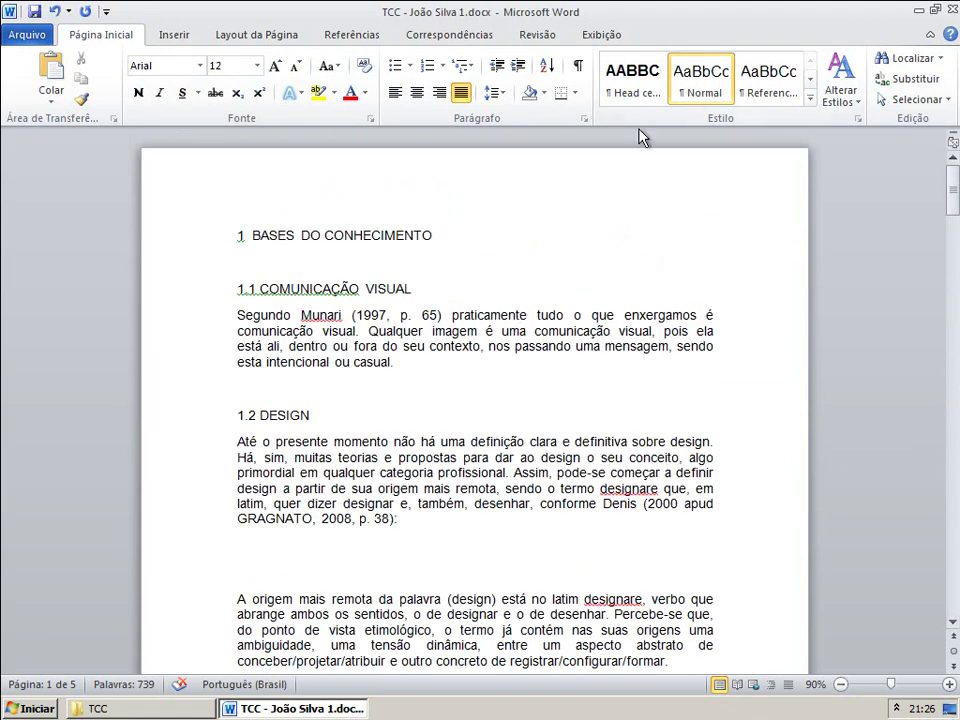
# Modify the Normal style's paragraph line spacing to 1,5 linhas
pyautogui.rightClick(697, 92)
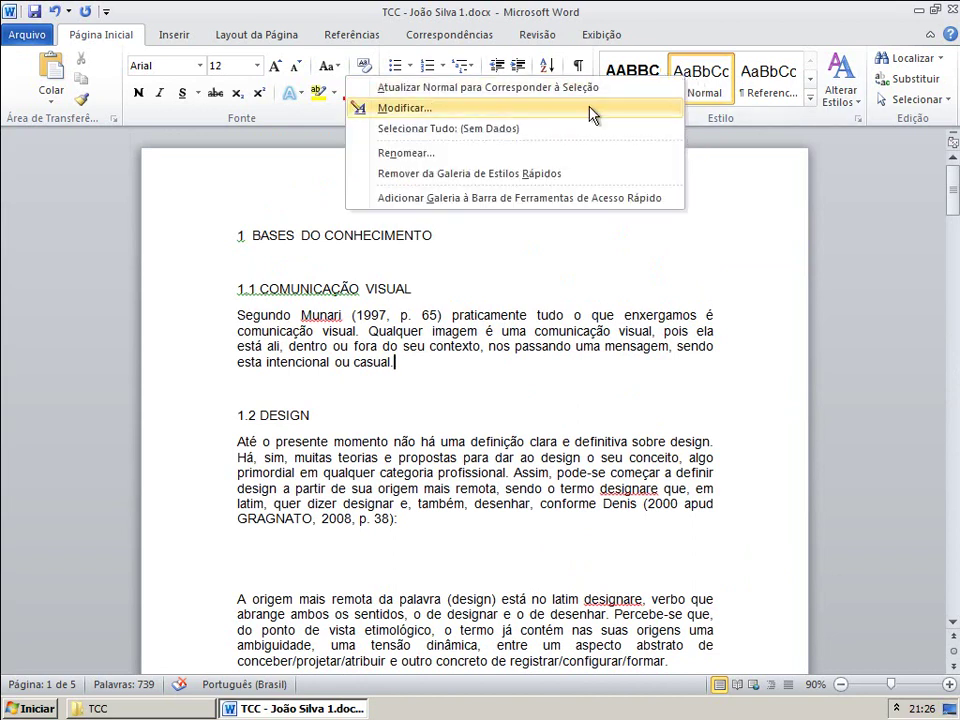
pyautogui.click(591, 108)
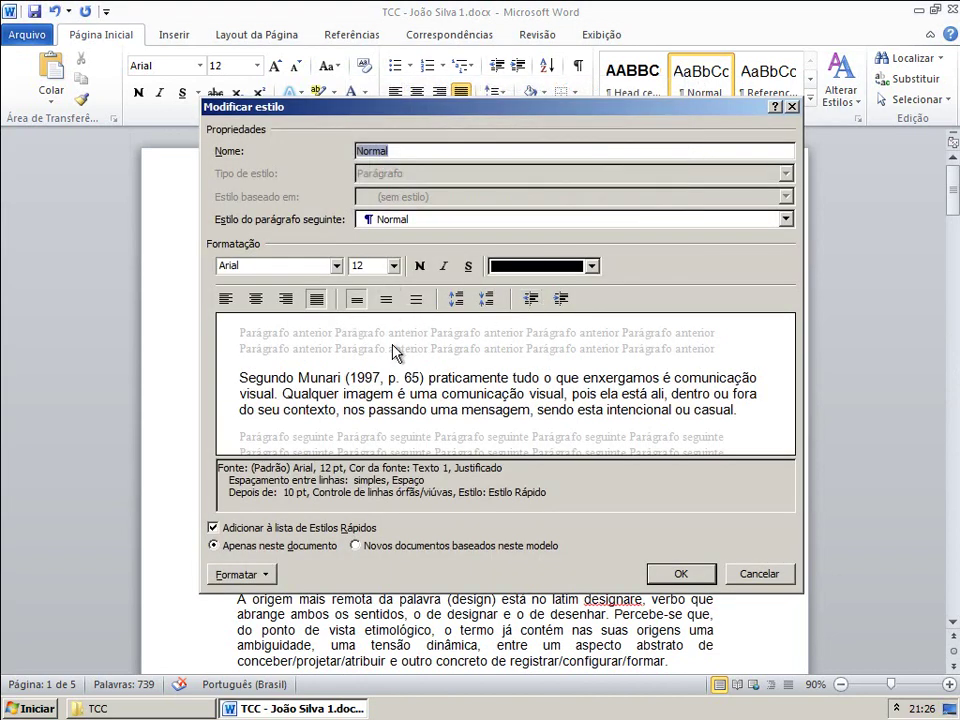
pyautogui.click(259, 577)
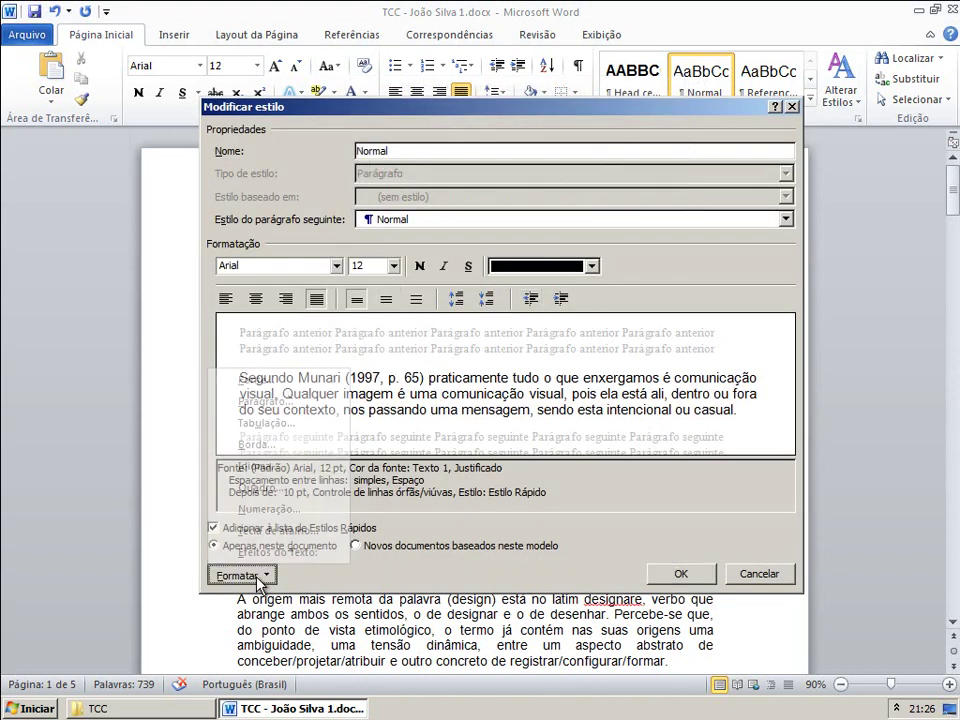
pyautogui.click(265, 401)
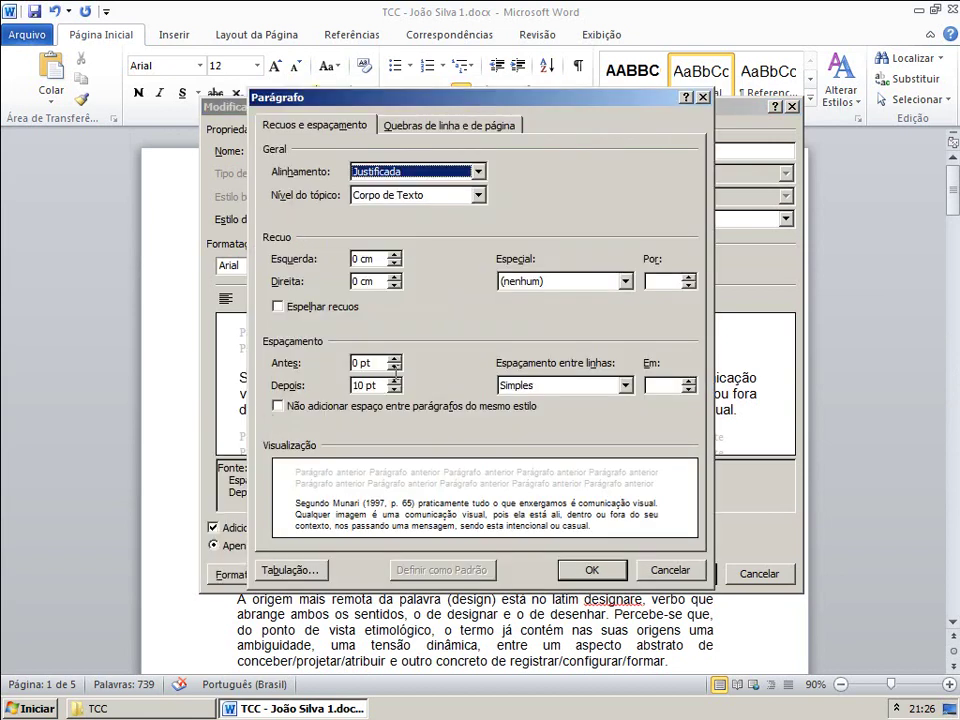
pyautogui.click(625, 385)
pyautogui.click(521, 416)
pyautogui.click(584, 572)
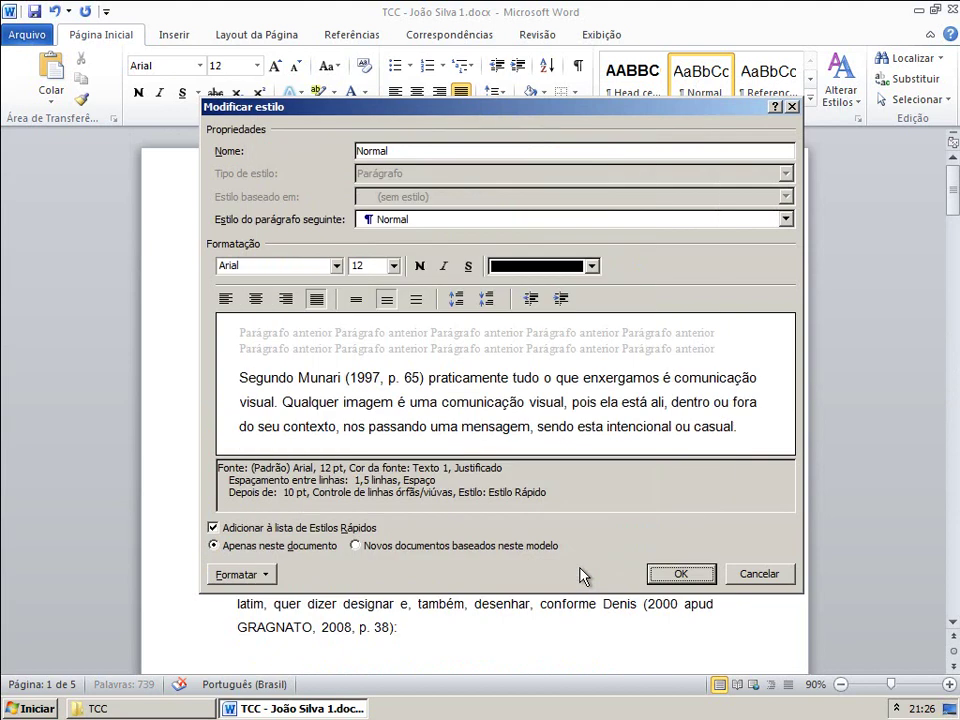
pyautogui.click(262, 575)
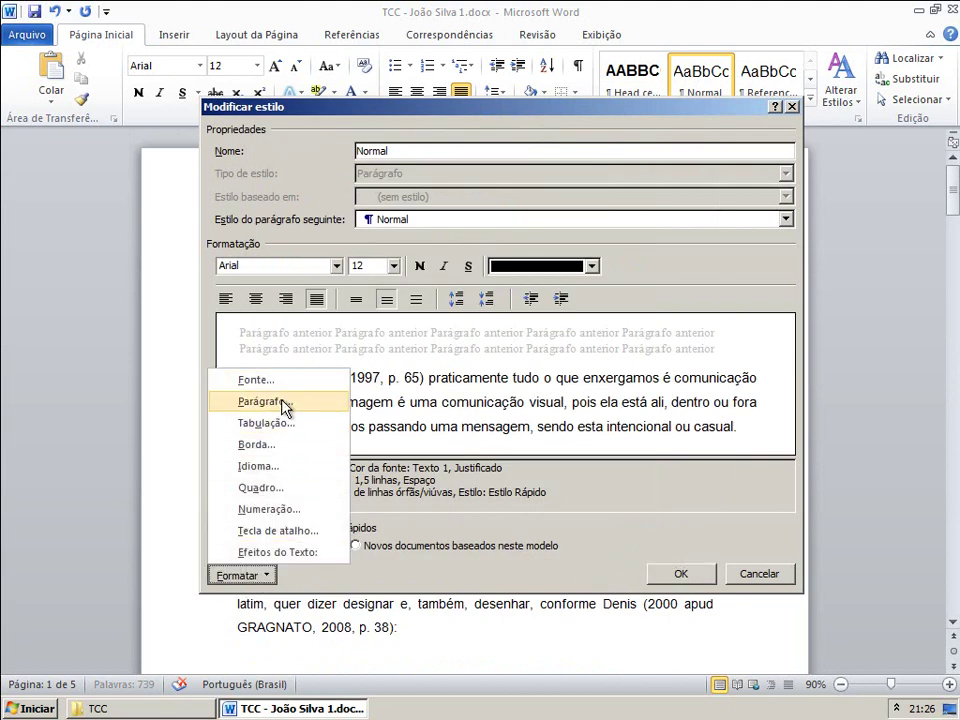
pyautogui.click(665, 577)
pyautogui.click(677, 574)
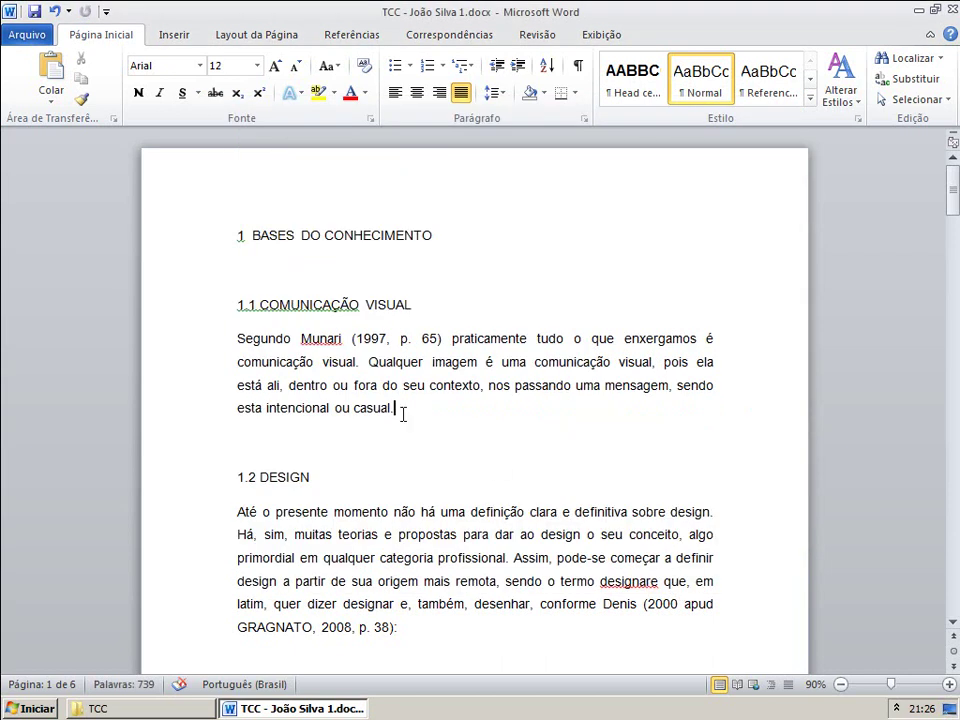
pyautogui.scroll(-10, 428, 508)
pyautogui.scroll(-5, 431, 503)
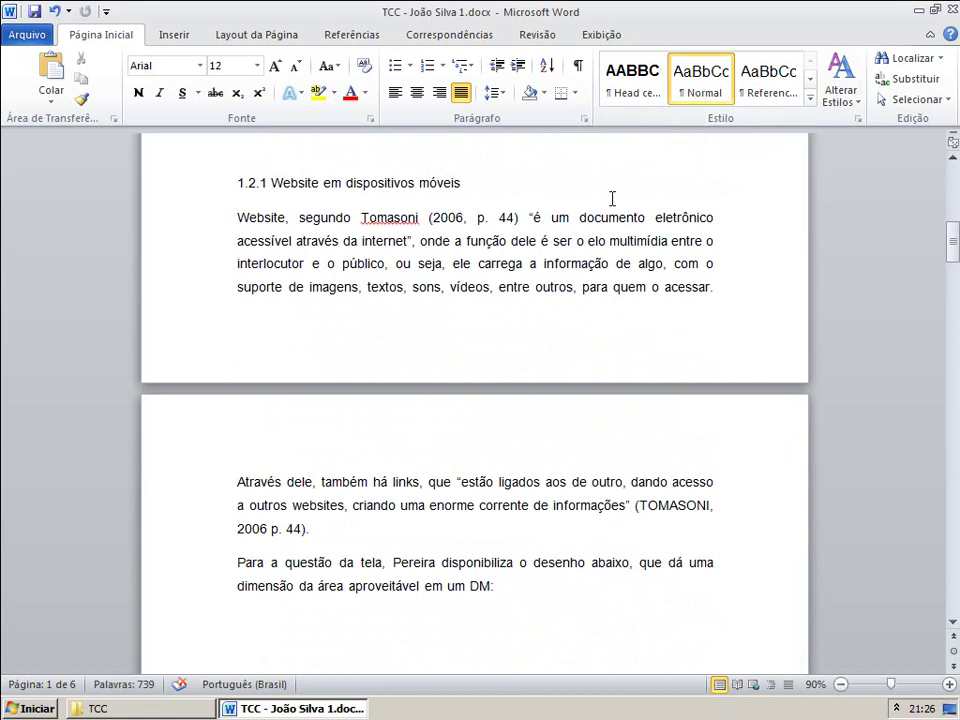
pyautogui.scroll(15, 567, 331)
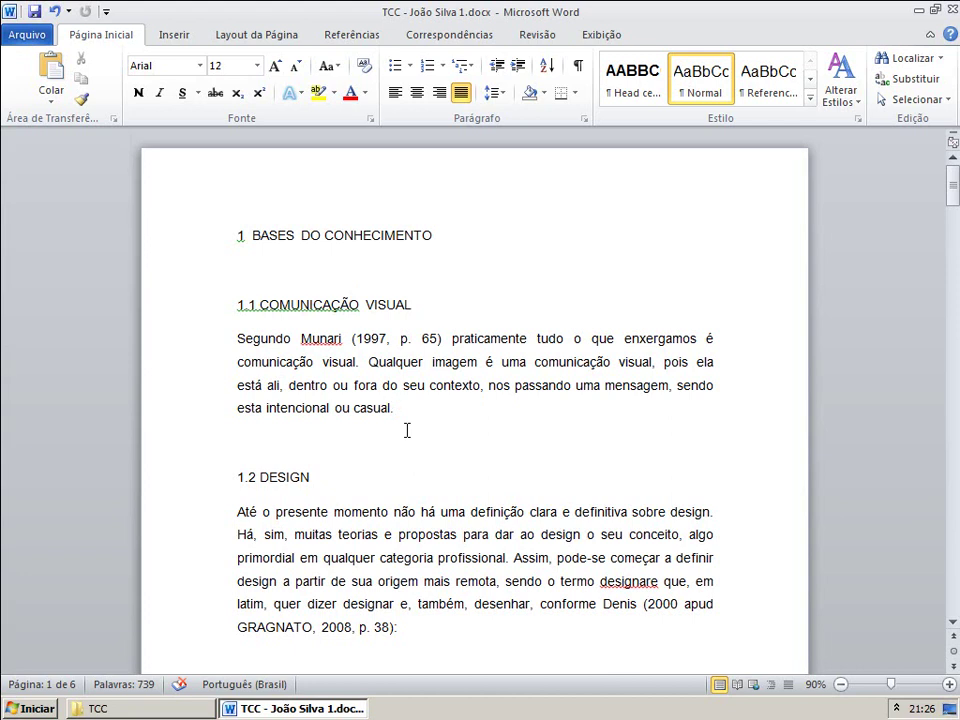
# Make chapter 1 a Título 1 and sections 1.1, 1.2 and 1.2.1 Título 2
pyautogui.click(212, 243)
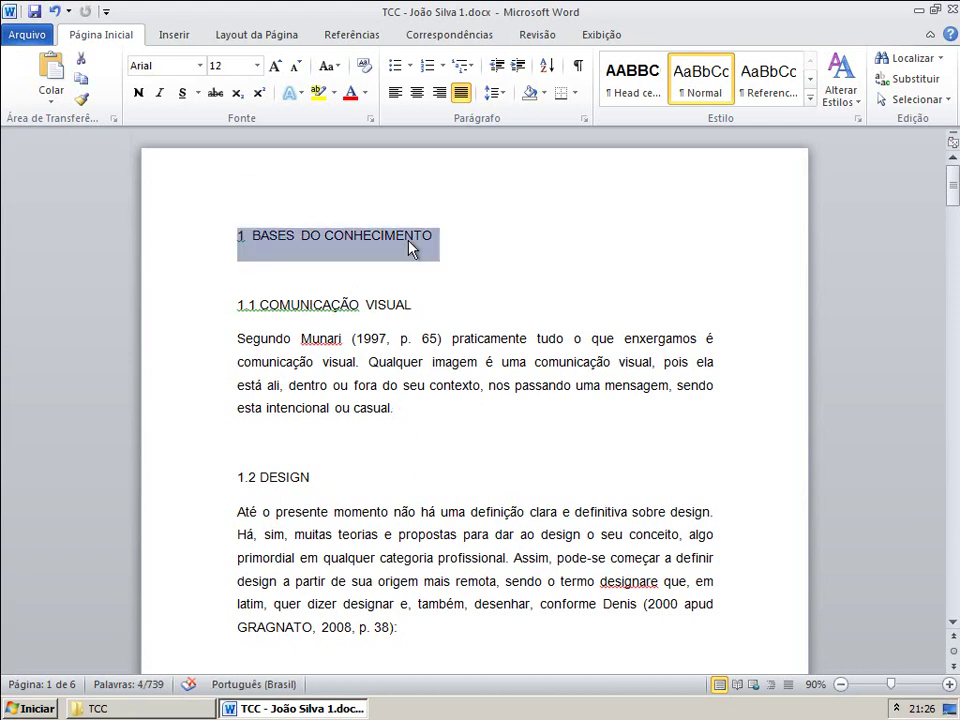
pyautogui.click(812, 99)
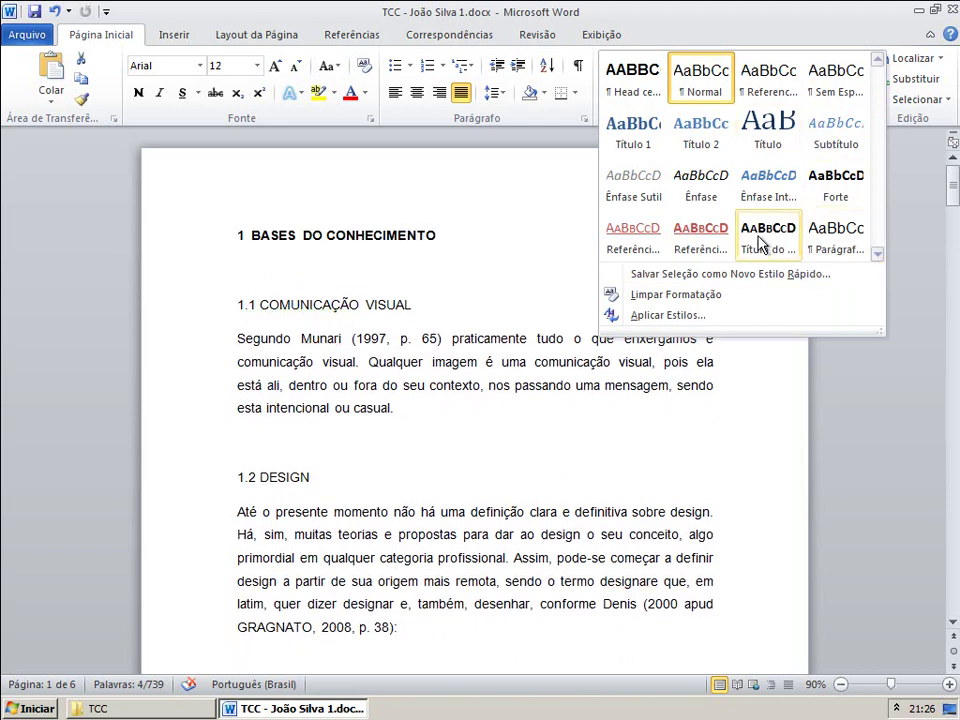
pyautogui.click(634, 140)
pyautogui.click(191, 328)
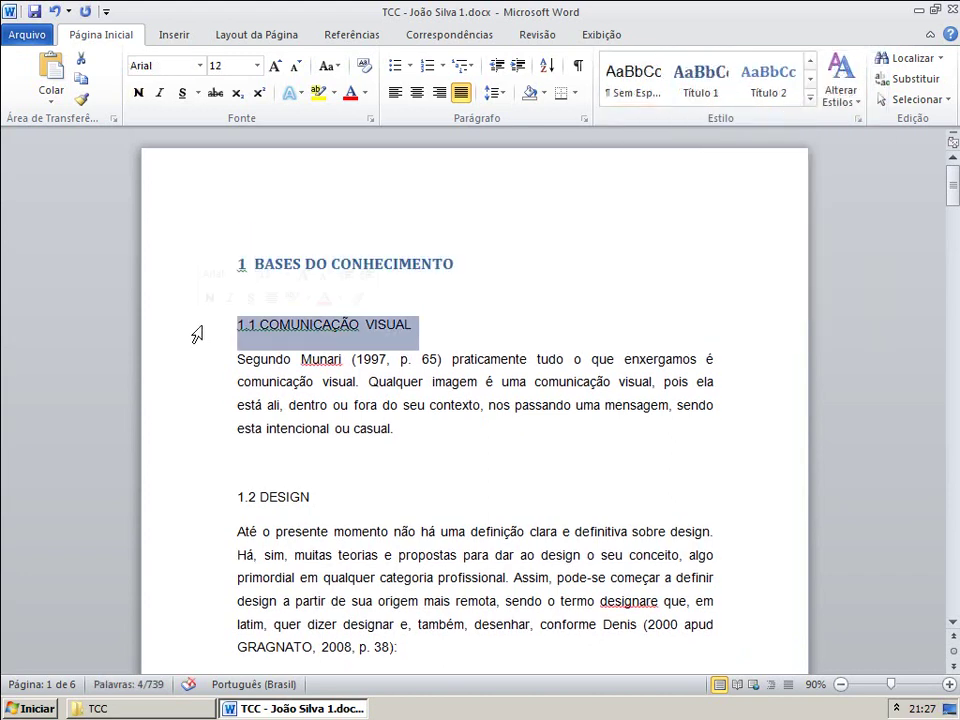
pyautogui.click(772, 78)
pyautogui.click(208, 492)
pyautogui.click(785, 78)
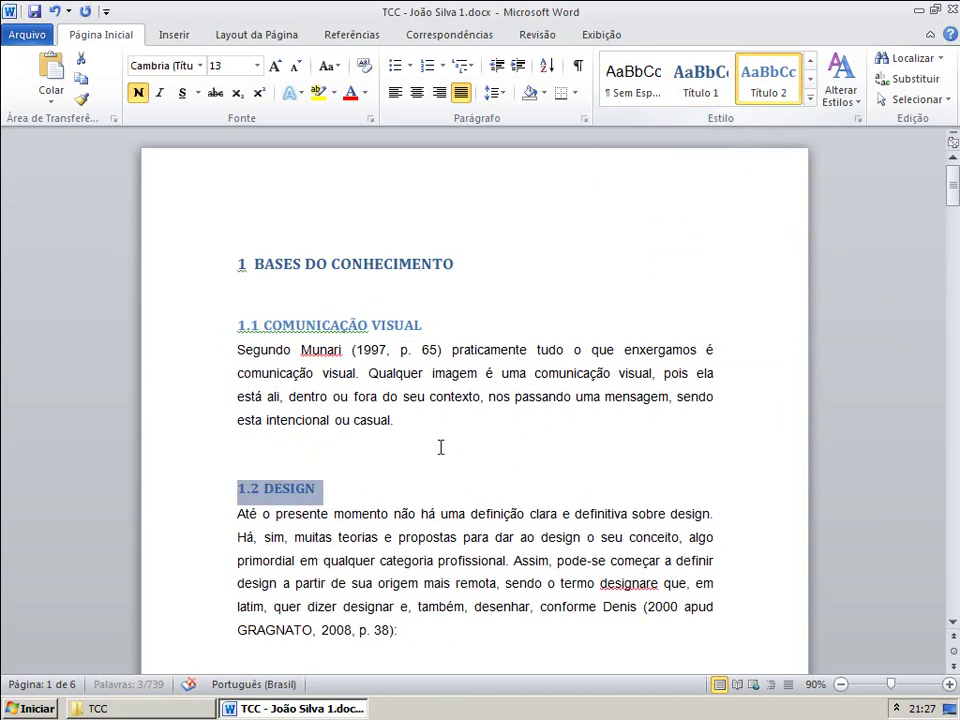
pyautogui.scroll(-7, 411, 439)
pyautogui.click(195, 426)
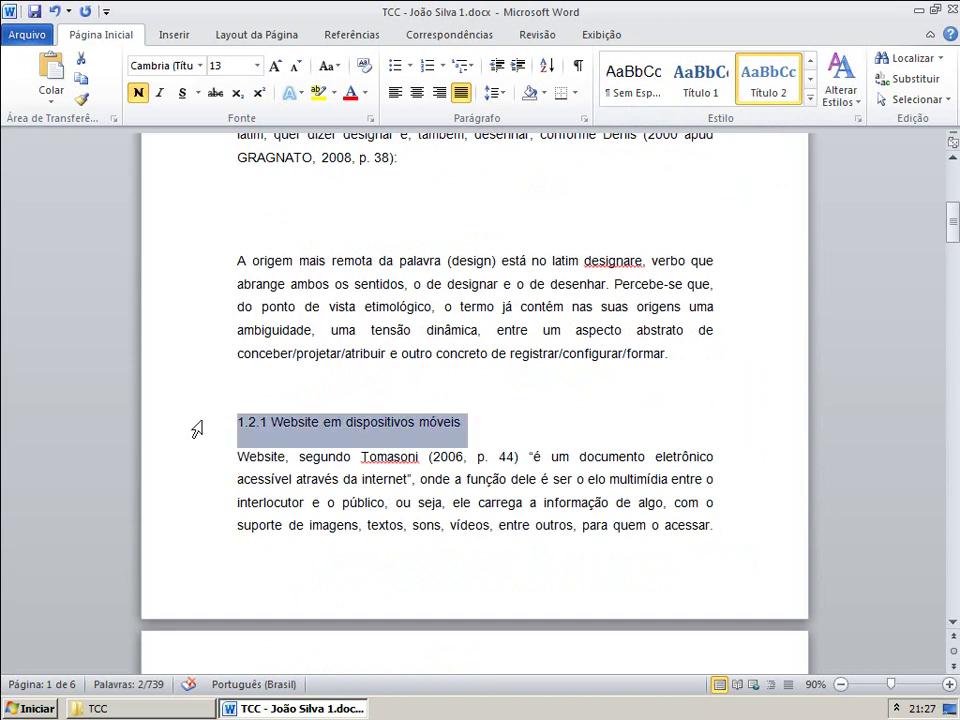
pyautogui.click(770, 80)
pyautogui.click(523, 379)
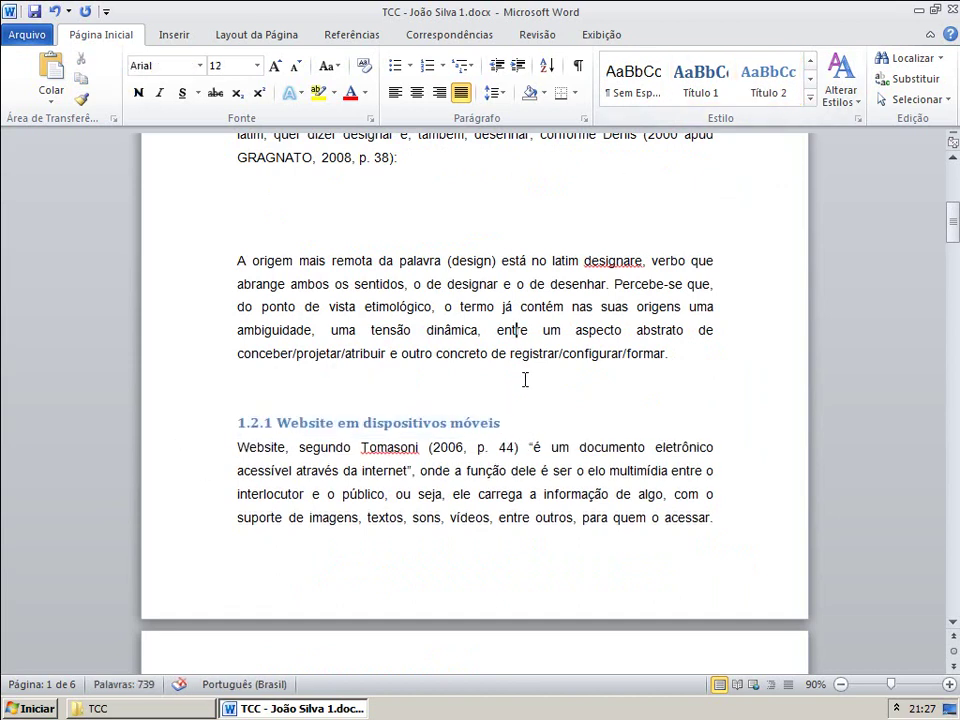
# Make chapter 2 DESENVOLVIMENTO a Título 1 and 2.1 METODOLOGIA a Título 2
pyautogui.scroll(-12, 510, 381)
pyautogui.scroll(-12, 489, 409)
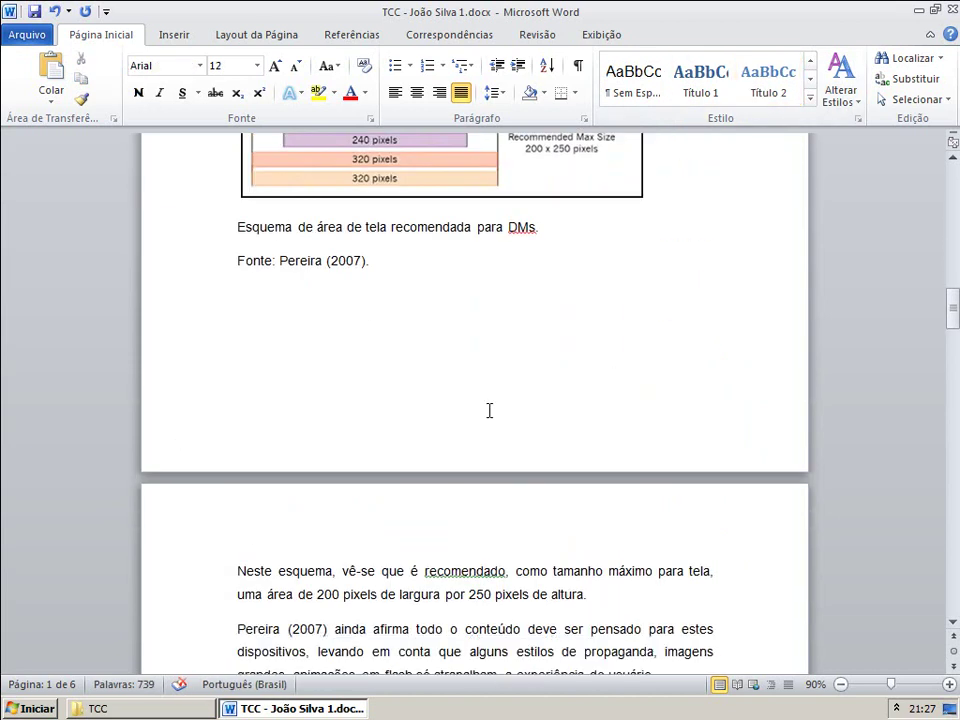
pyautogui.click(195, 312)
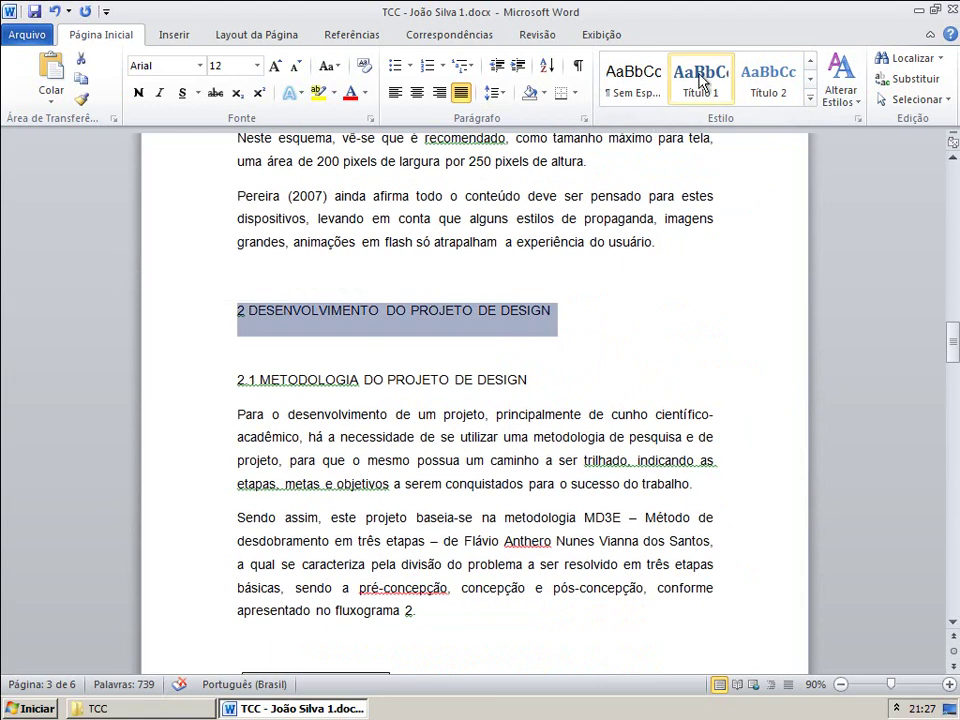
pyautogui.click(705, 80)
pyautogui.click(182, 392)
pyautogui.click(748, 88)
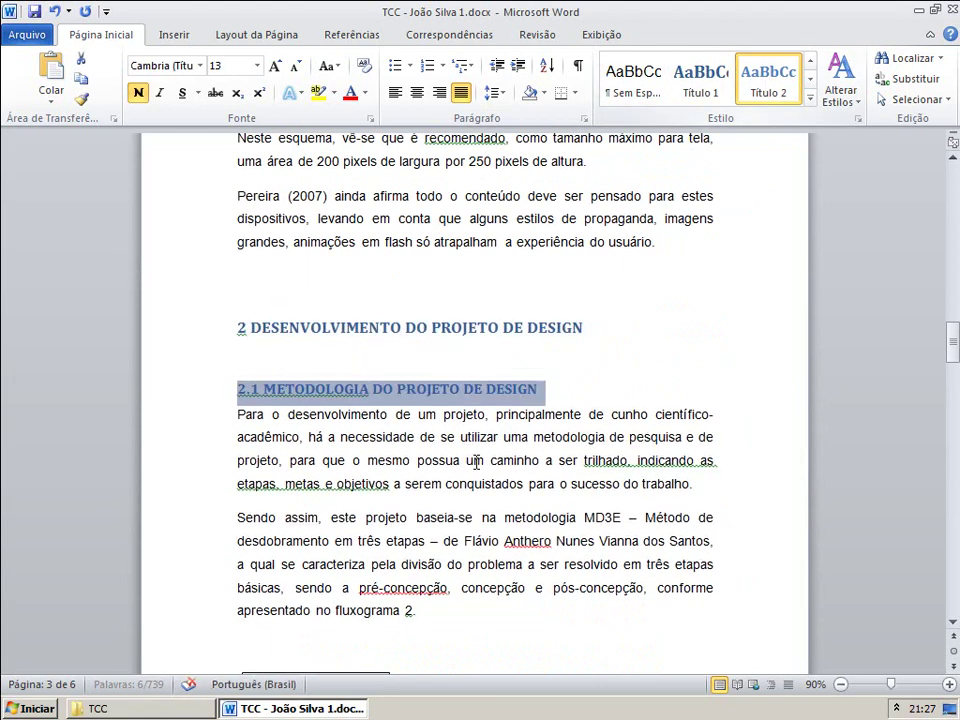
pyautogui.scroll(-15, 454, 467)
pyautogui.moveTo(949, 444); pyautogui.dragTo(951, 188)
pyautogui.click(528, 399)
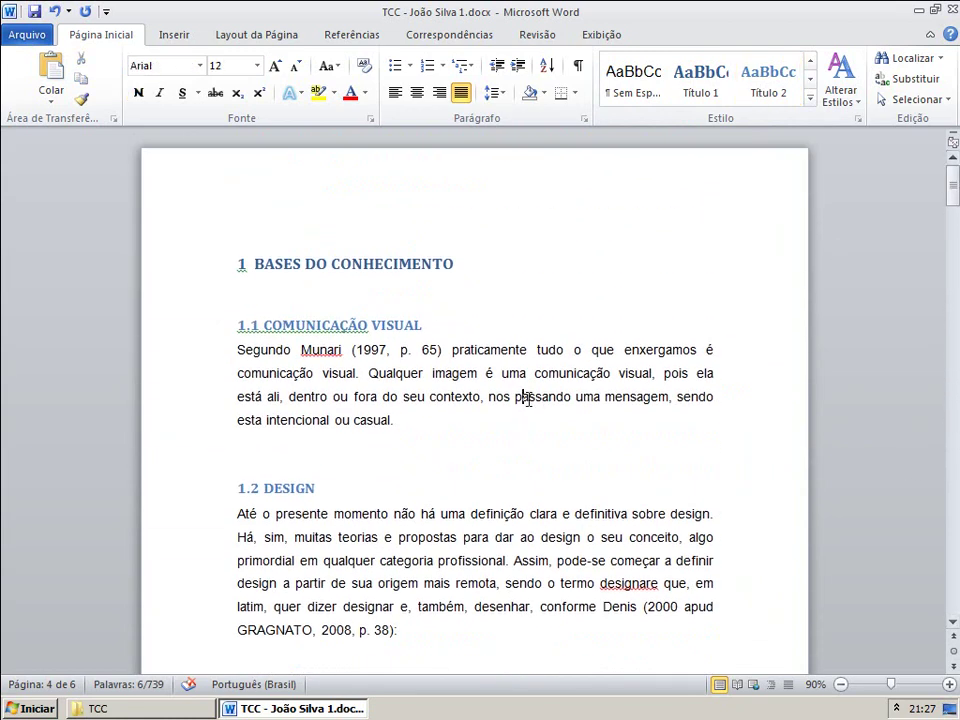
# Modify the Título 1 style to Arial, left-aligned, with Automático black font colour
pyautogui.rightClick(714, 75)
pyautogui.click(597, 108)
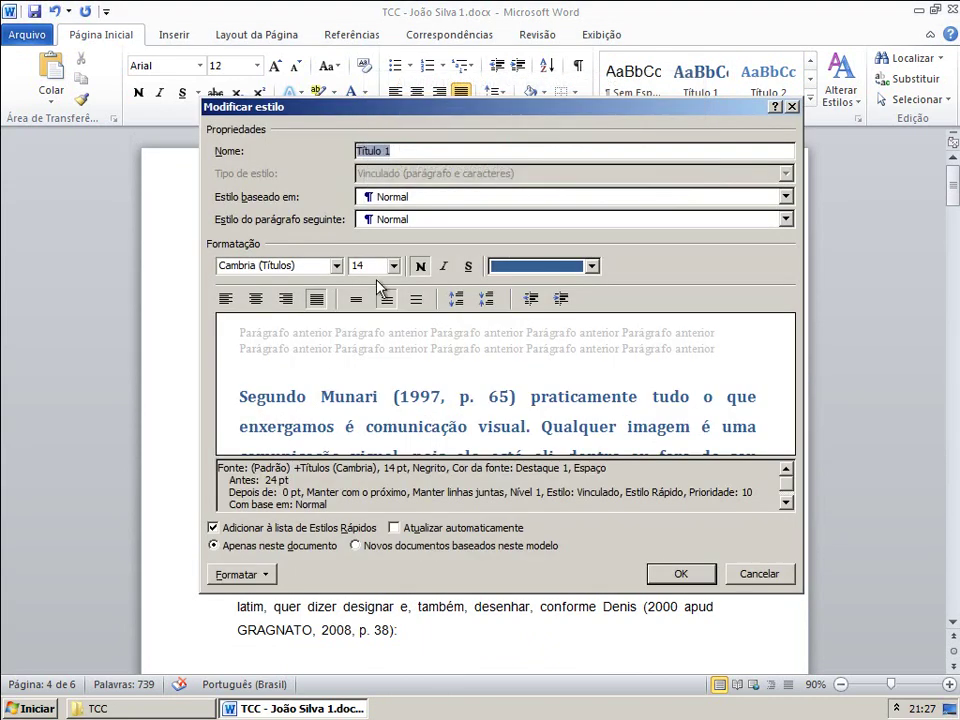
pyautogui.click(337, 265)
pyautogui.click(313, 330)
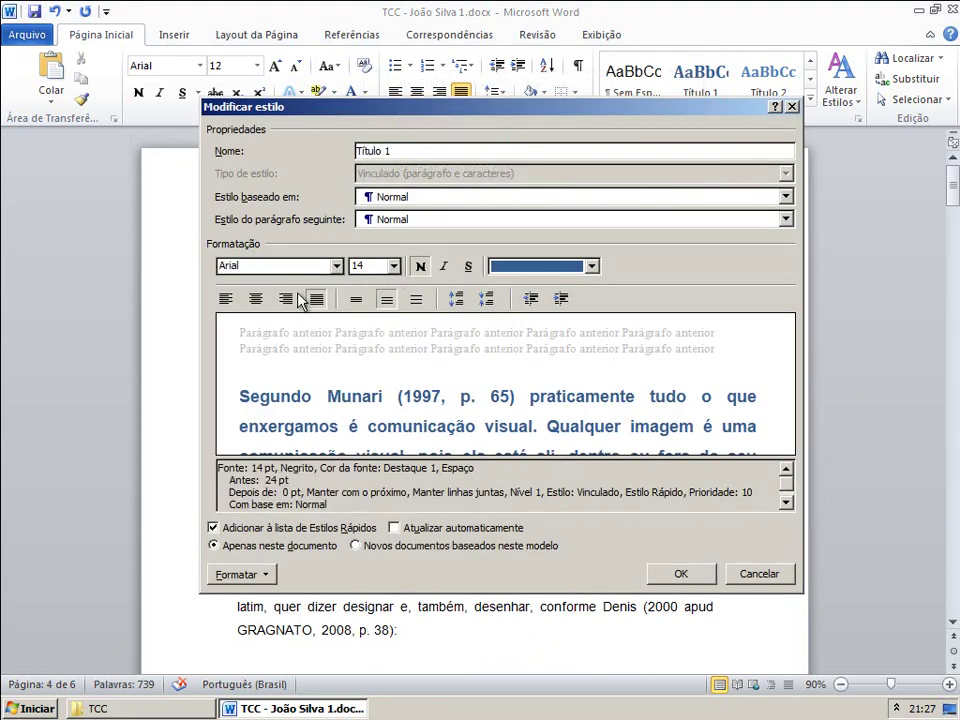
pyautogui.click(227, 304)
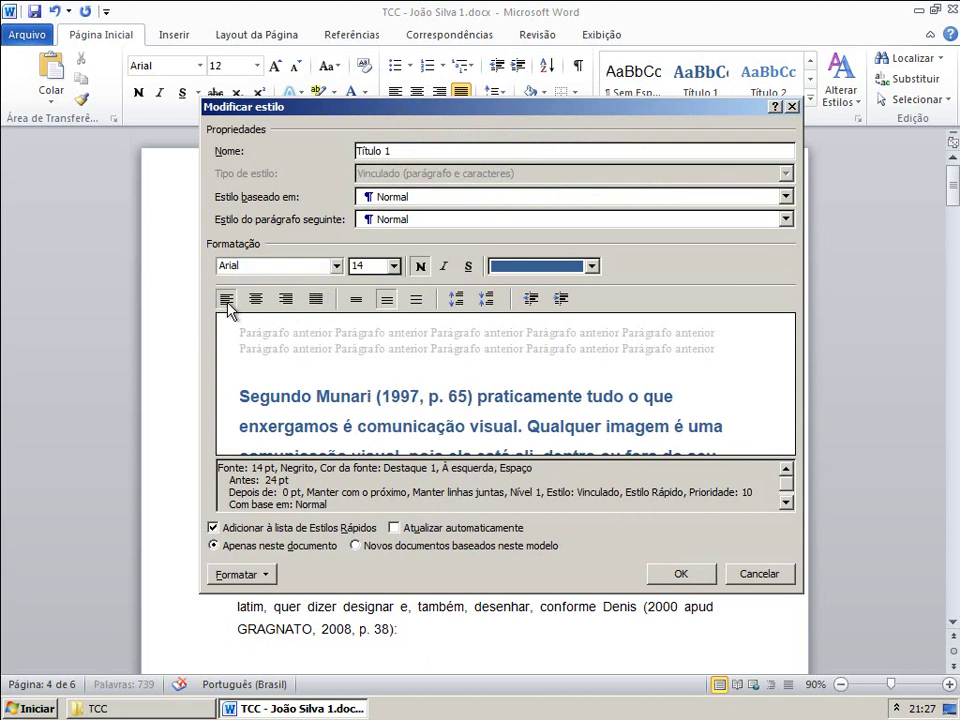
pyautogui.click(540, 266)
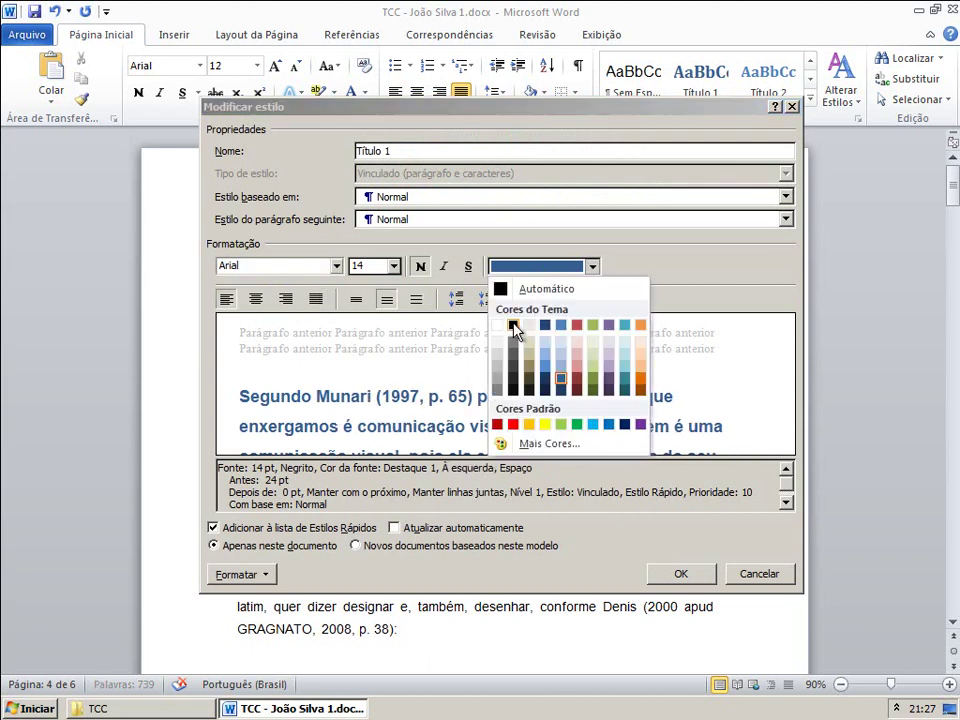
pyautogui.click(508, 285)
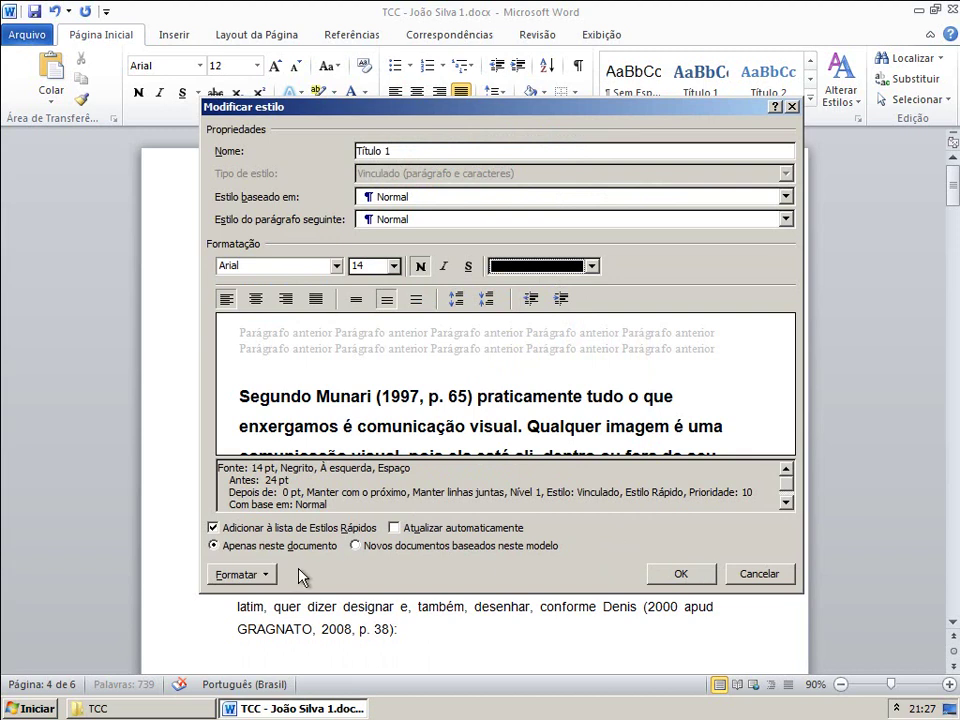
pyautogui.click(678, 574)
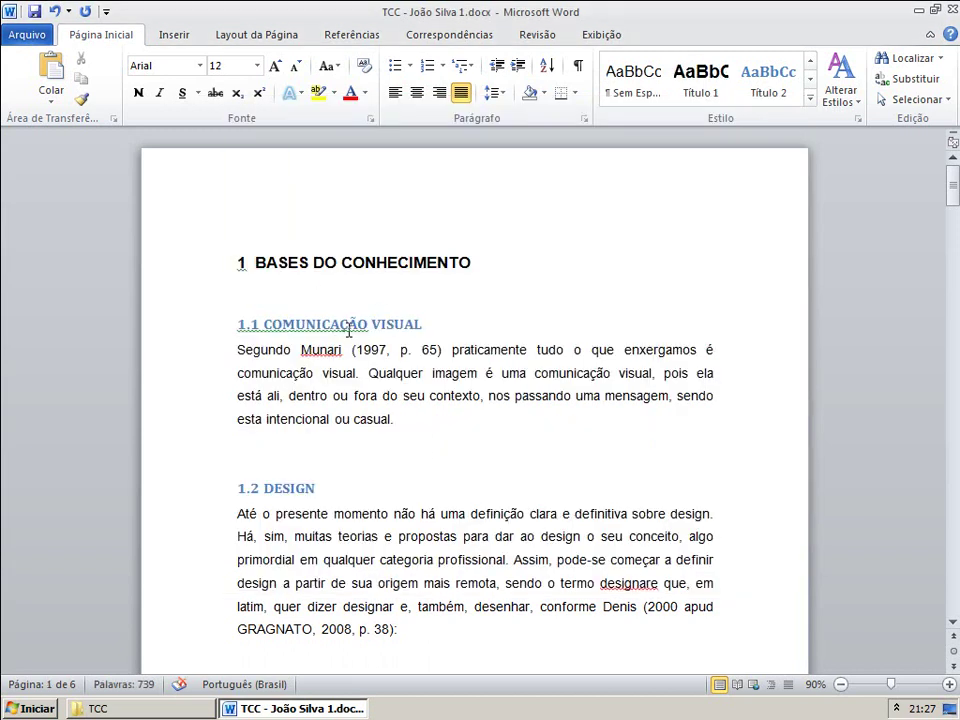
# Set the Título 2 style to Arial 12, black and left-aligned
pyautogui.rightClick(766, 80)
pyautogui.click(696, 110)
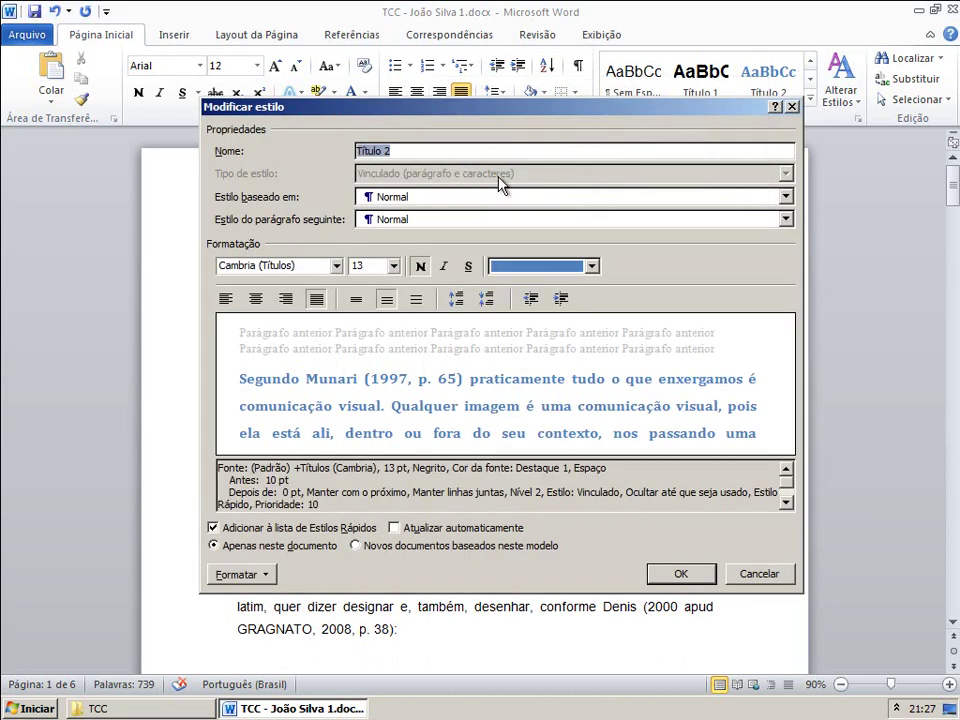
pyautogui.click(336, 266)
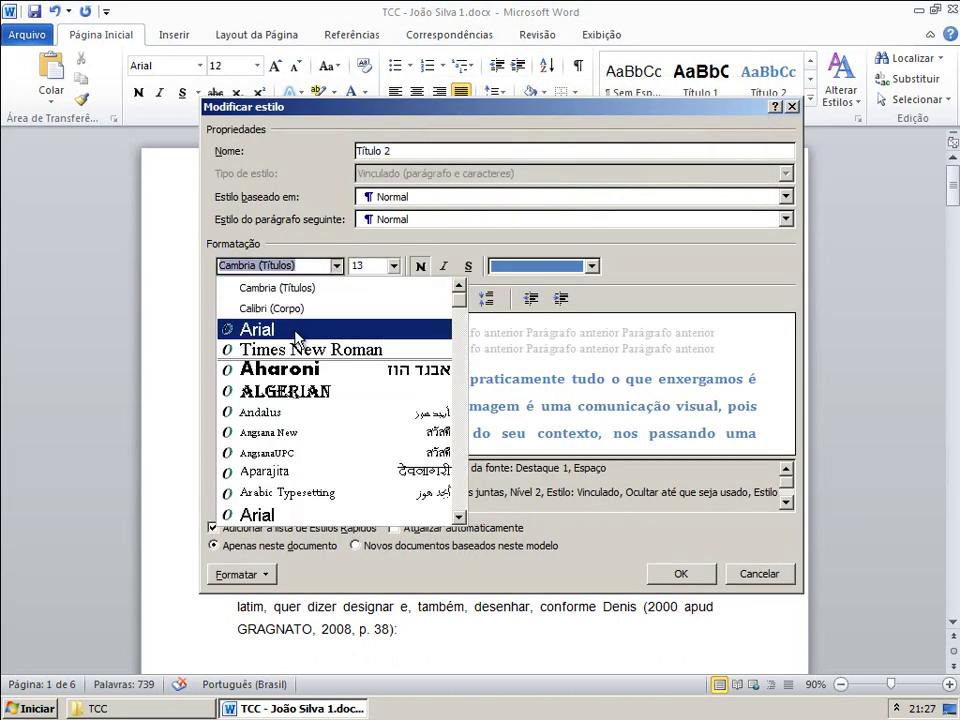
pyautogui.click(228, 328)
pyautogui.click(394, 266)
pyautogui.click(375, 332)
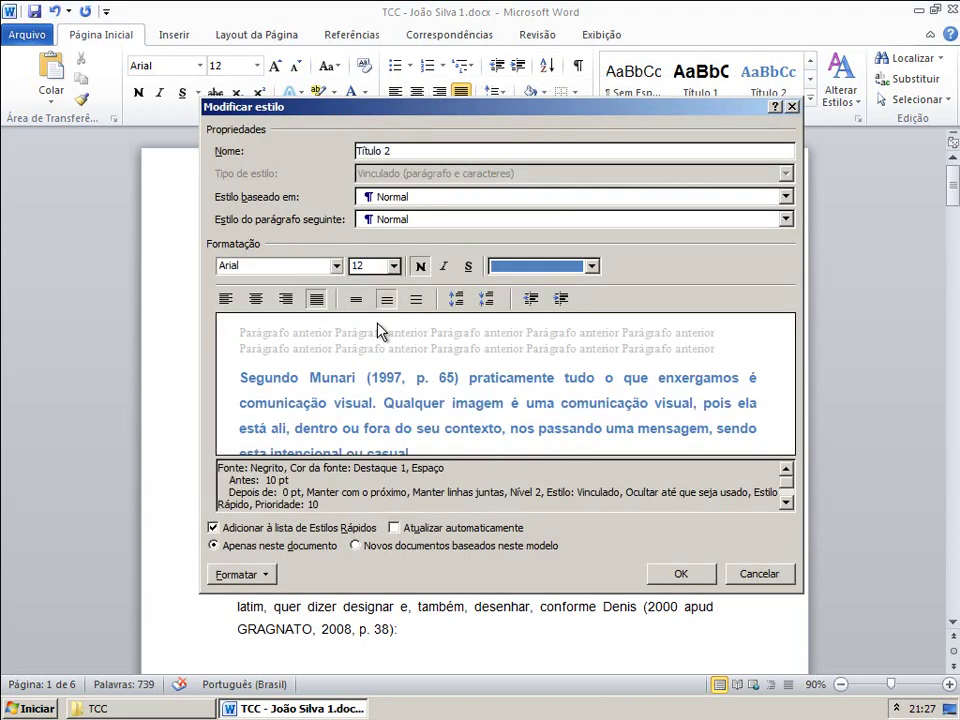
pyautogui.click(561, 268)
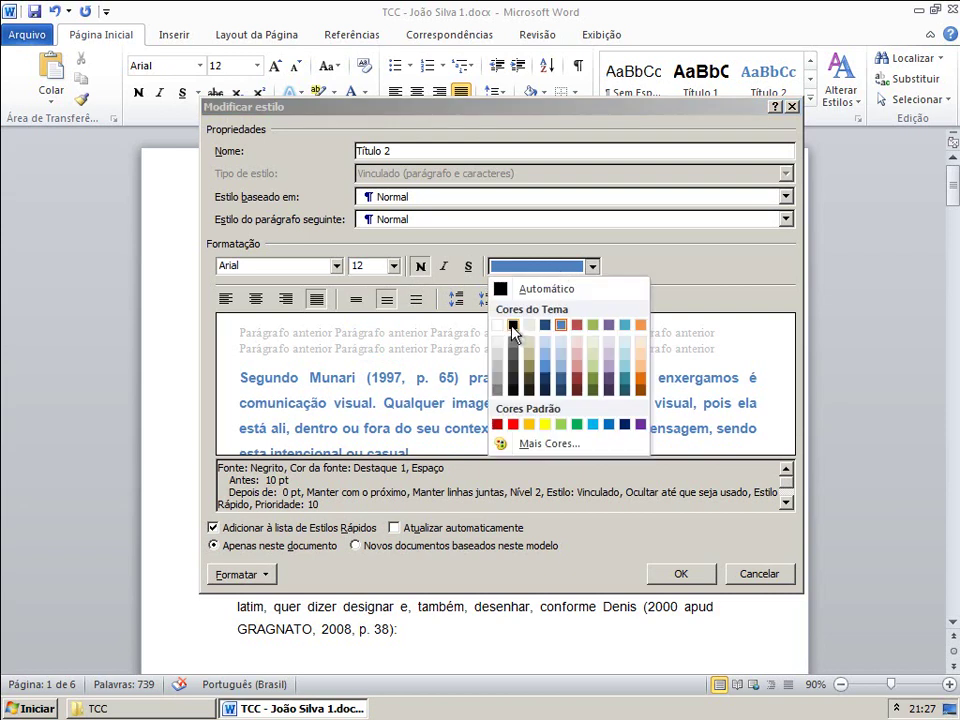
pyautogui.click(512, 328)
pyautogui.click(226, 299)
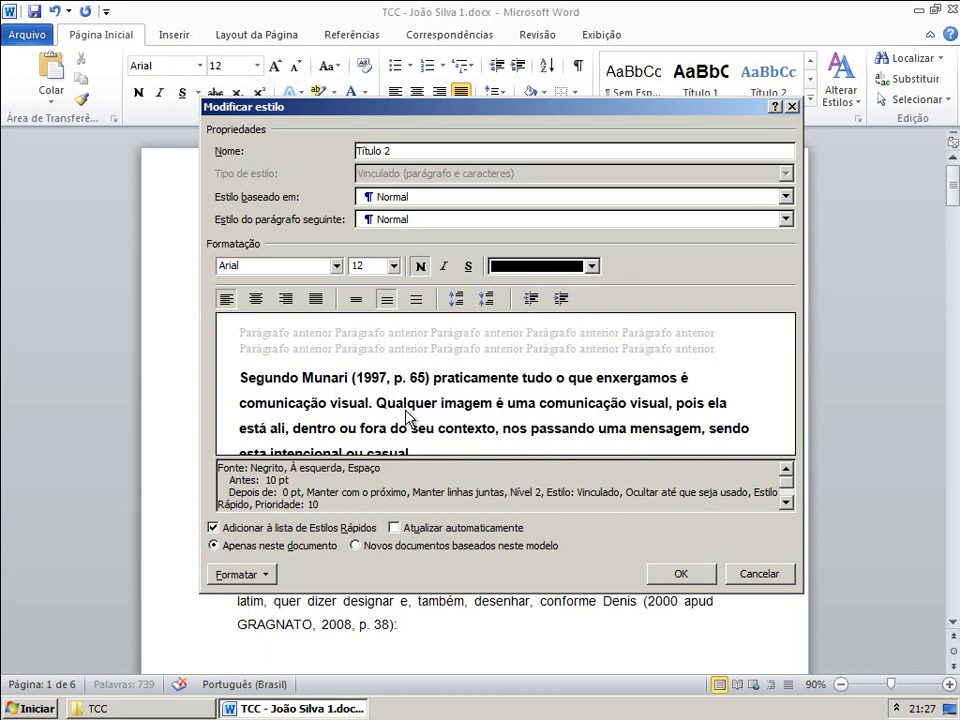
# Give Título 2 Simples line spacing and save the style
pyautogui.click(240, 574)
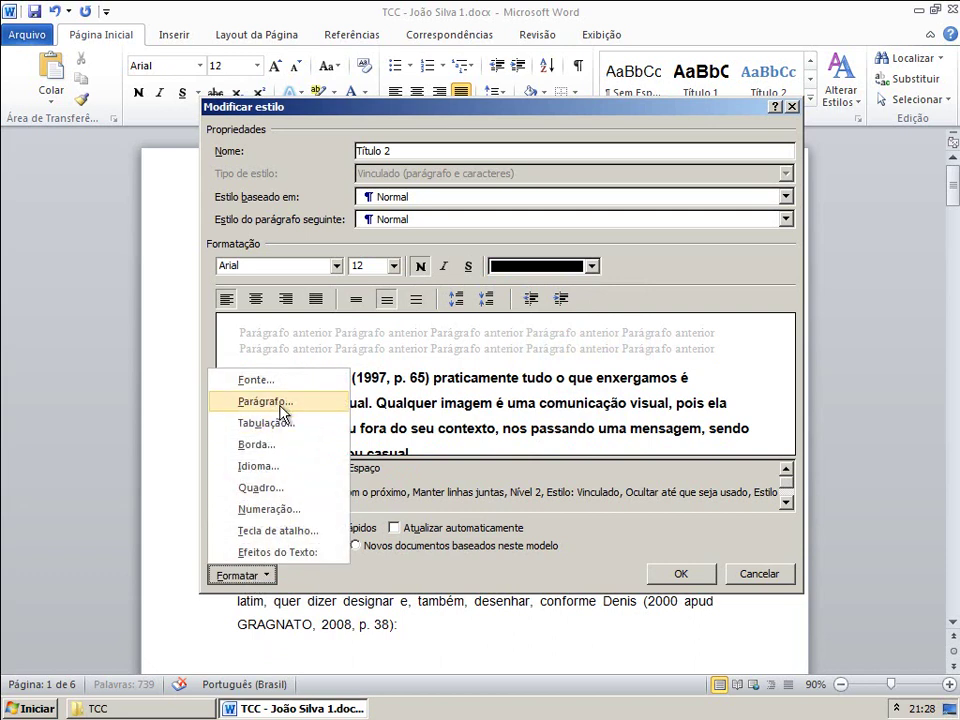
pyautogui.click(265, 402)
pyautogui.click(624, 385)
pyautogui.click(600, 400)
pyautogui.click(594, 572)
pyautogui.click(672, 577)
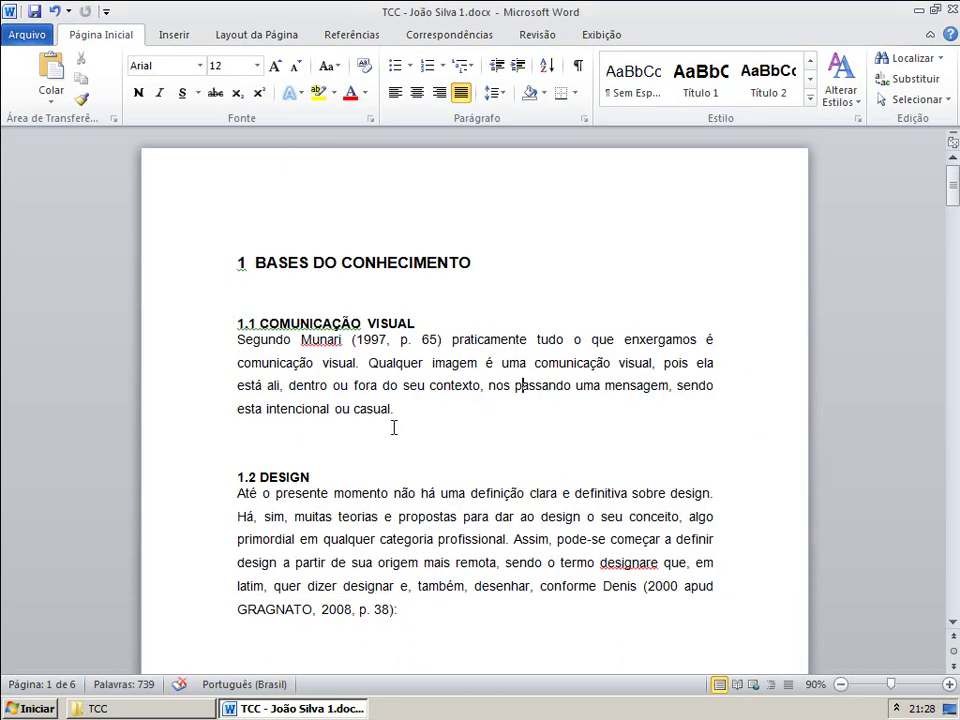
pyautogui.click(296, 473)
pyautogui.scroll(-15, 443, 439)
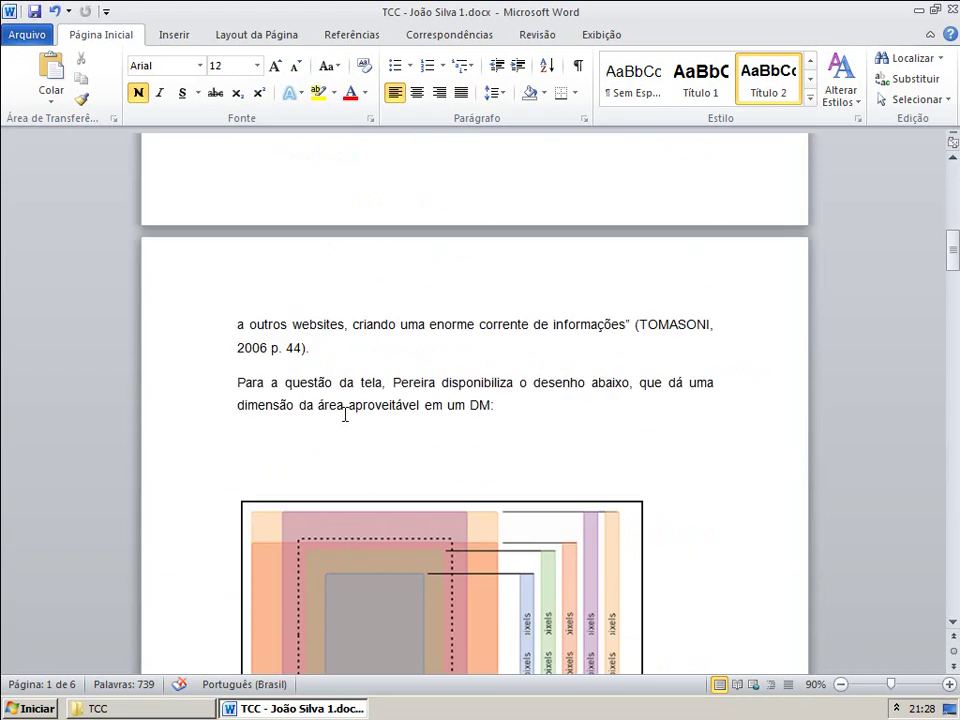
pyautogui.scroll(-15, 345, 414)
pyautogui.scroll(4, 600, 398)
pyautogui.scroll(20, 600, 398)
pyautogui.scroll(3, 614, 448)
pyautogui.scroll(-7, 600, 450)
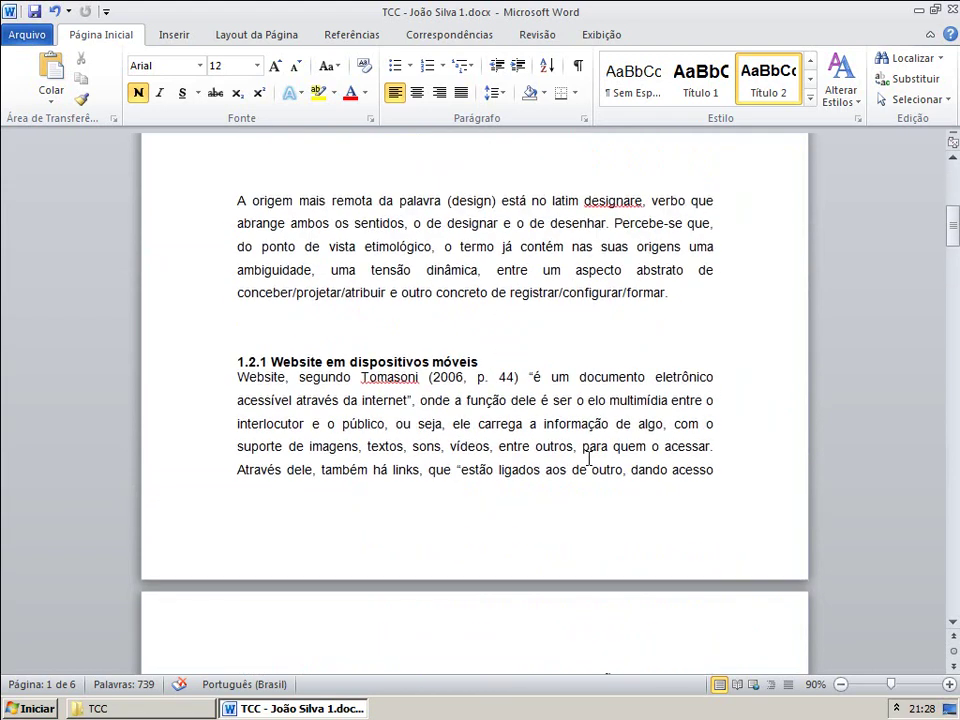
pyautogui.scroll(3, 589, 458)
pyautogui.hotkey('ctrl', 'shift', 'n')
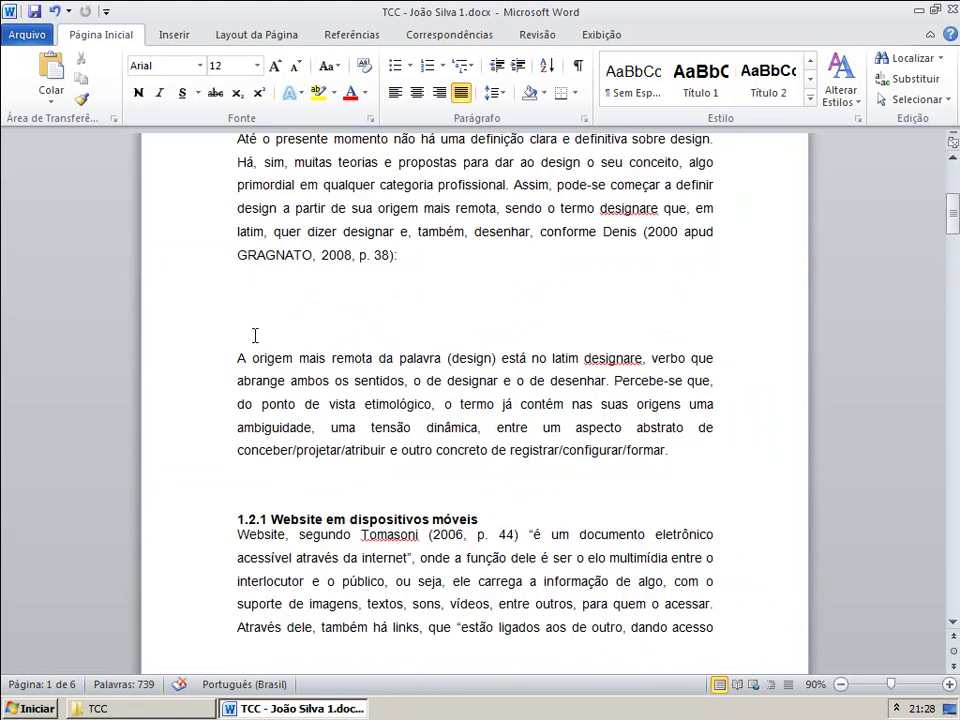
pyautogui.write('Titulo de teste')
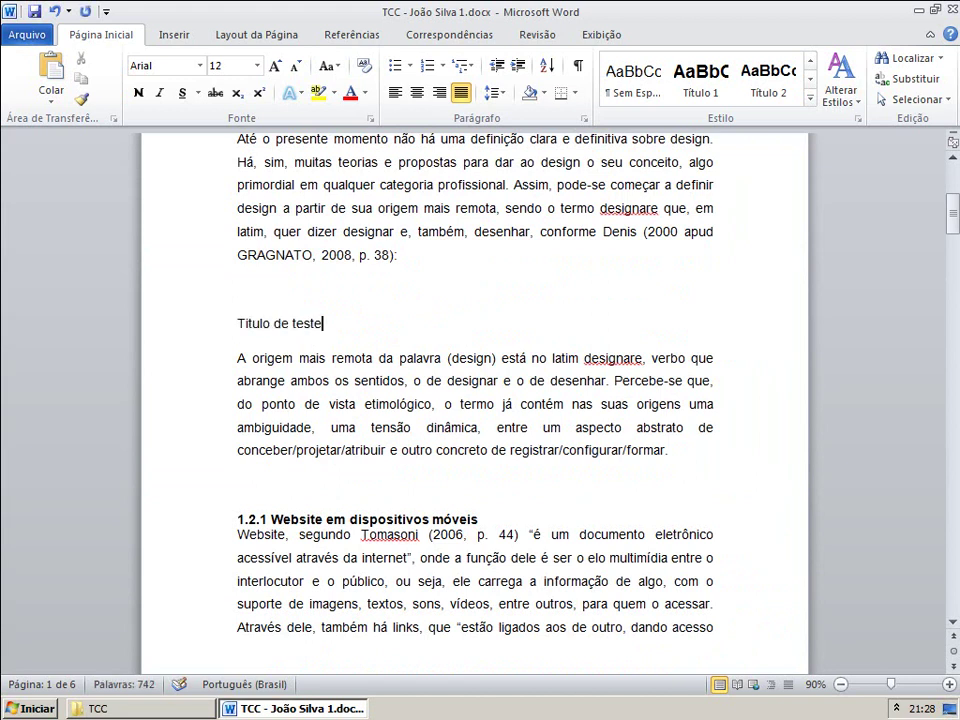
pyautogui.moveTo(235, 318); pyautogui.dragTo(305, 316)
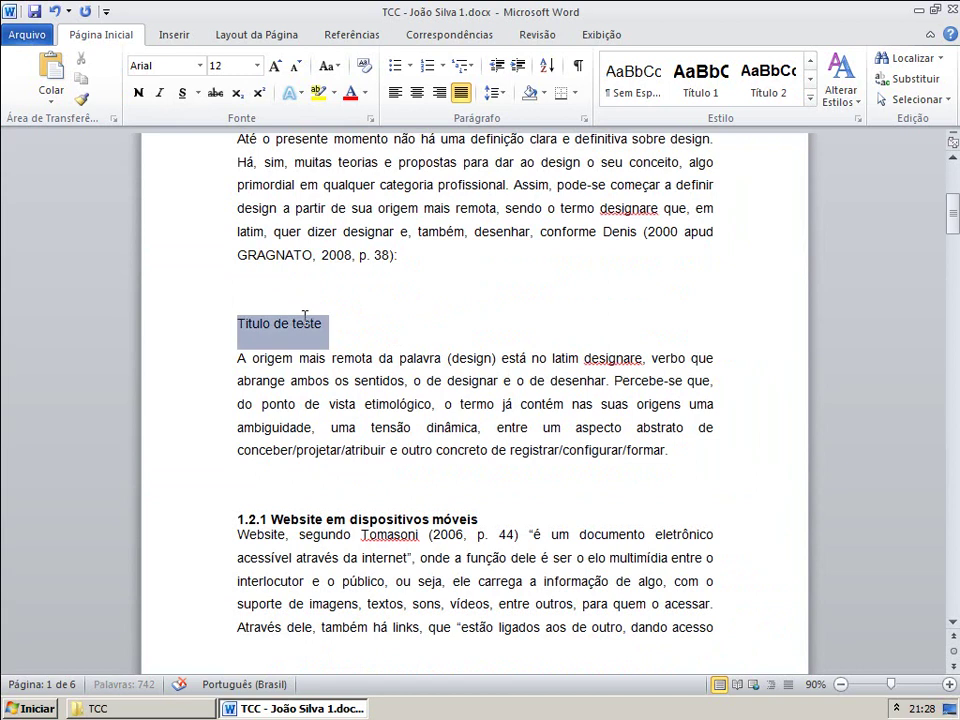
pyautogui.click(697, 88)
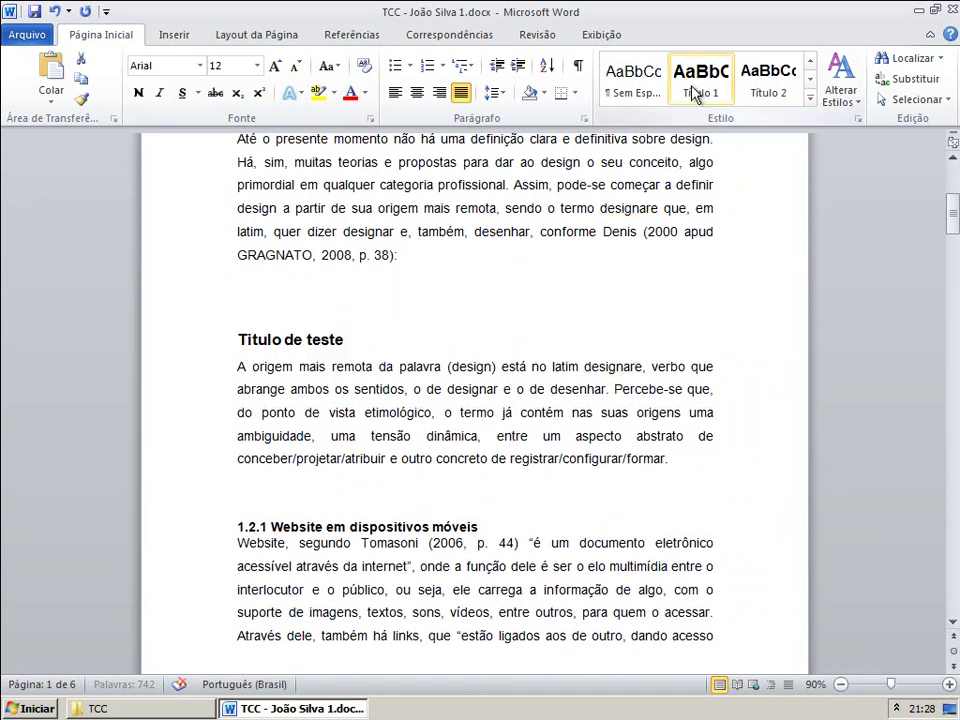
pyautogui.click(766, 90)
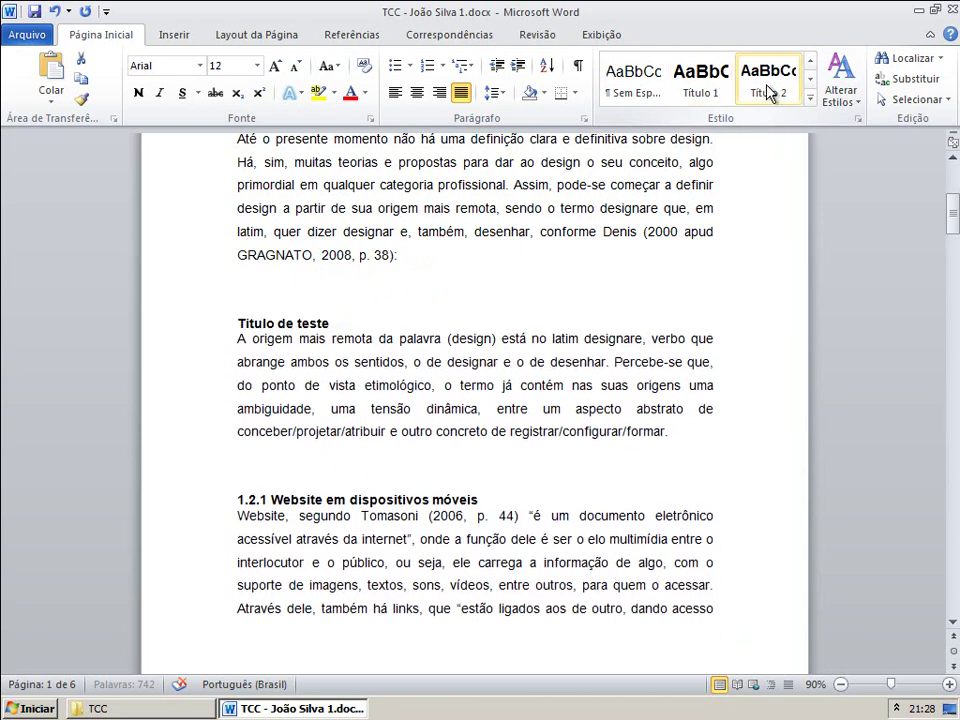
pyautogui.hotkey('ctrl', 'z')
pyautogui.click(399, 336)
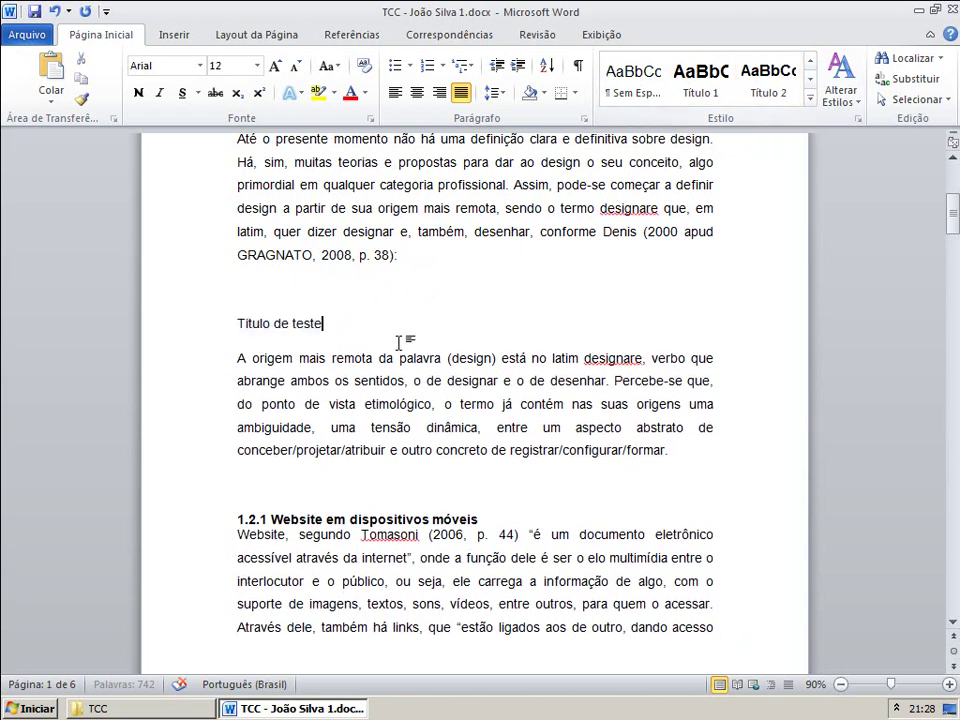
pyautogui.tripleClick(352, 320)
pyautogui.press('Delete')
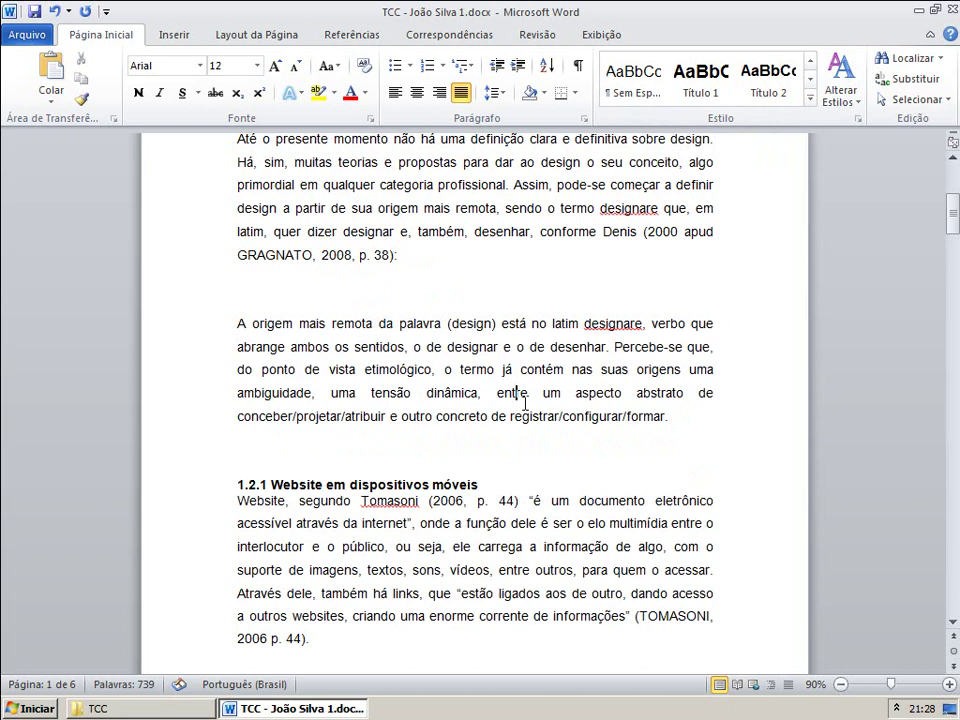
# Insert a page break before 1 BASES DO CONHECIMENTO, leaving an empty first page
pyautogui.scroll(-4, 500, 393)
pyautogui.scroll(10, 418, 407)
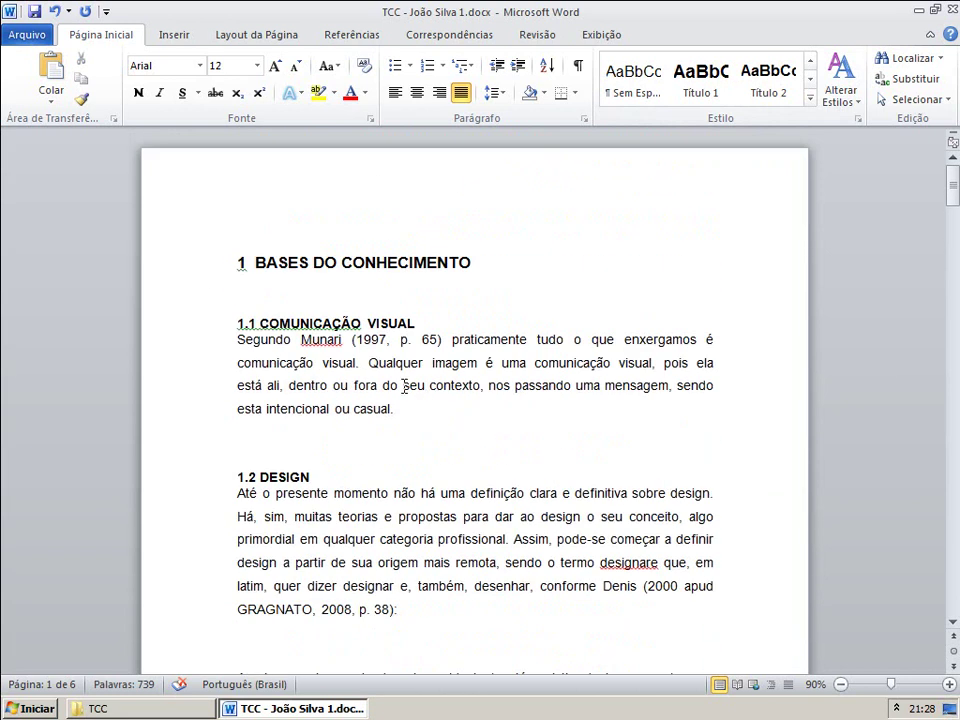
pyautogui.click(265, 260)
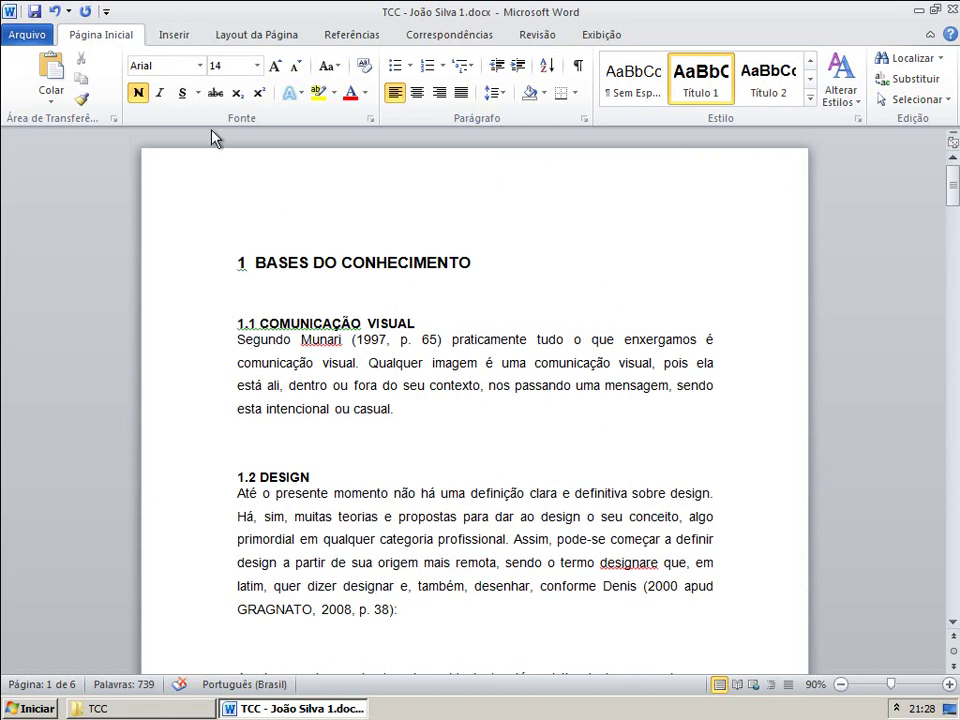
pyautogui.click(175, 36)
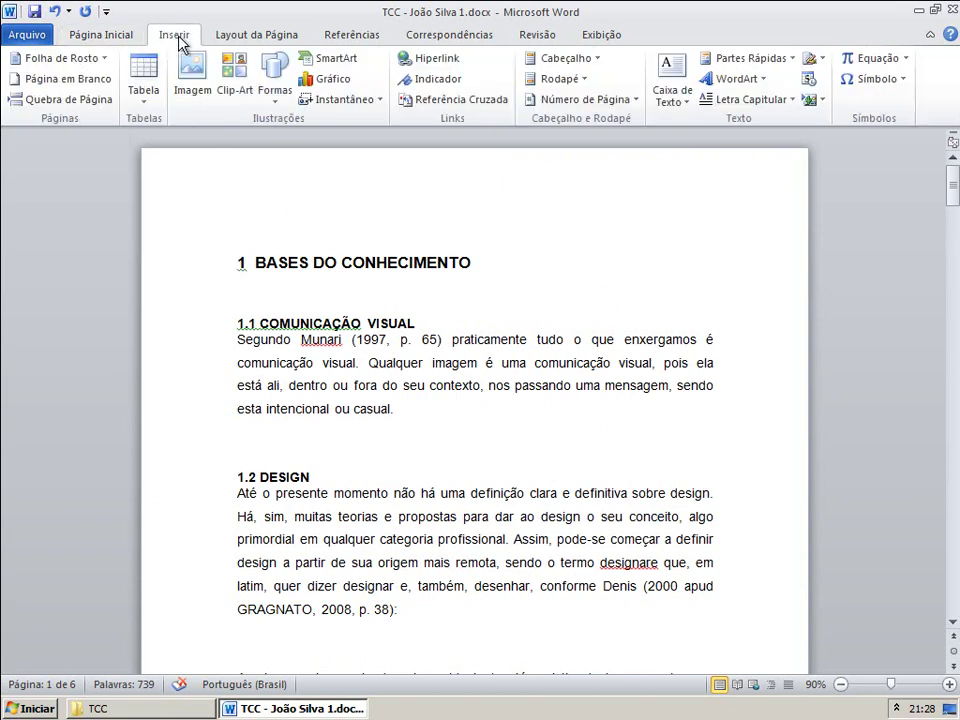
pyautogui.click(79, 100)
pyautogui.scroll(5, 434, 435)
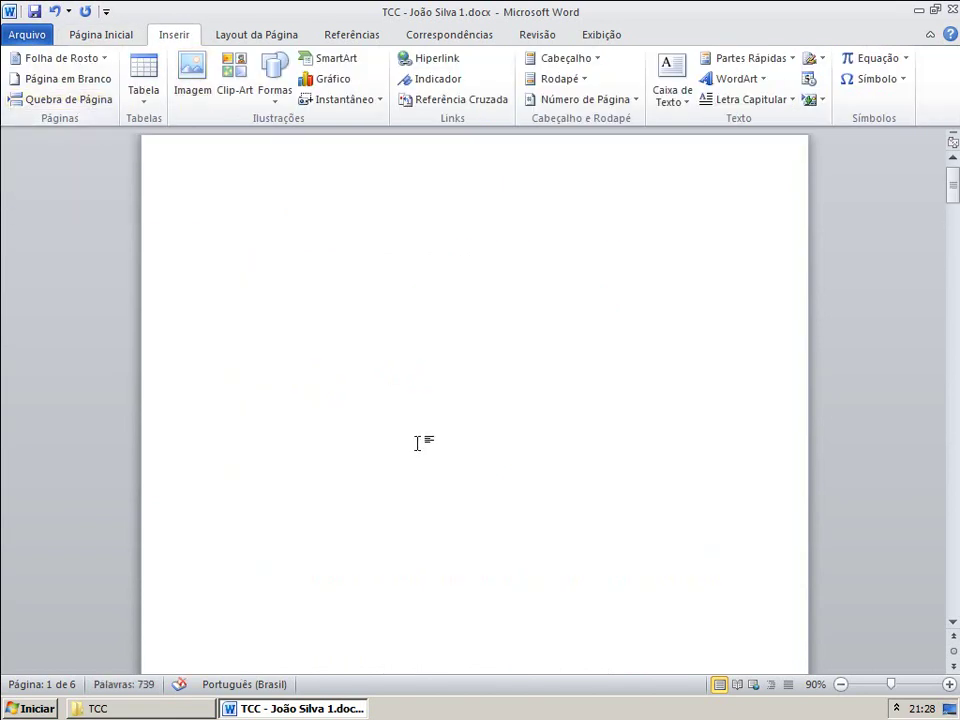
pyautogui.scroll(-10, 425, 429)
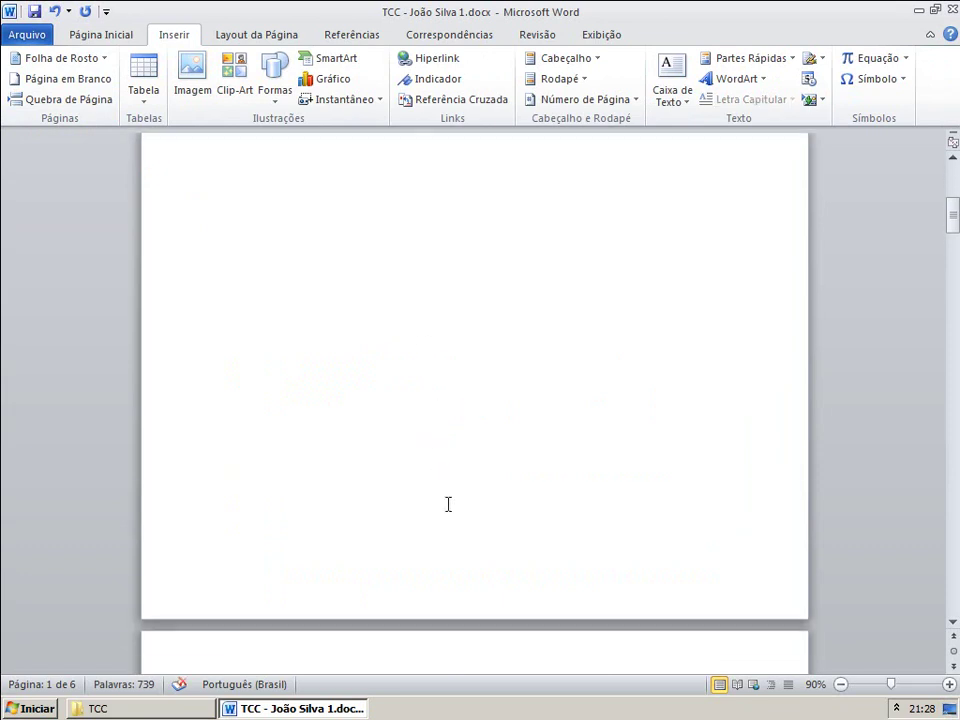
pyautogui.scroll(10, 403, 553)
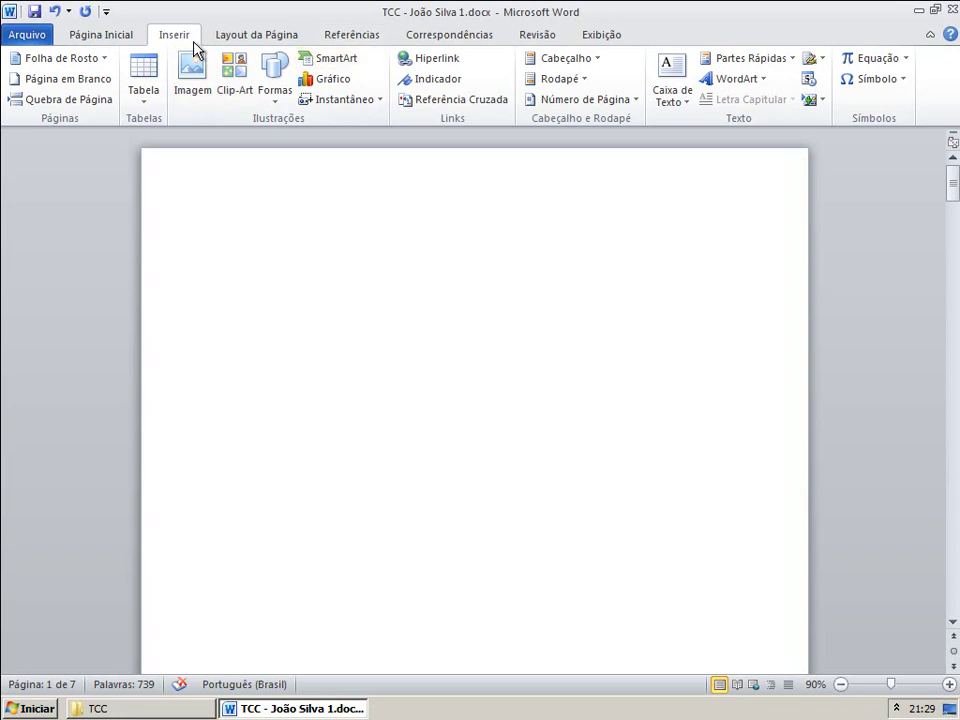
# Show the Sumário layout gallery from the Referências tab
pyautogui.click(249, 38)
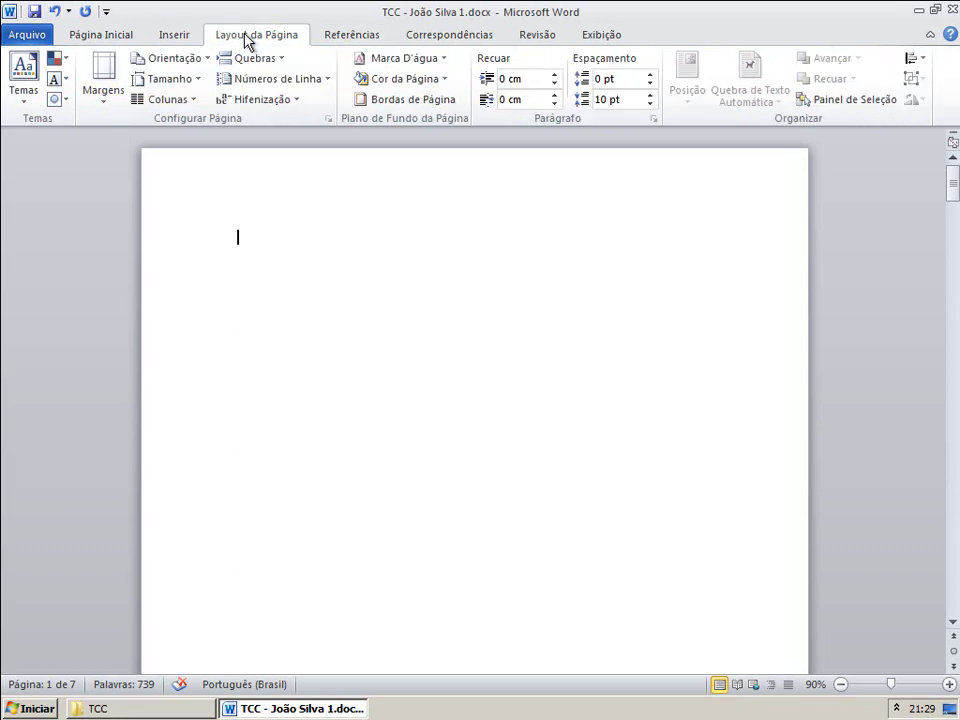
pyautogui.click(350, 38)
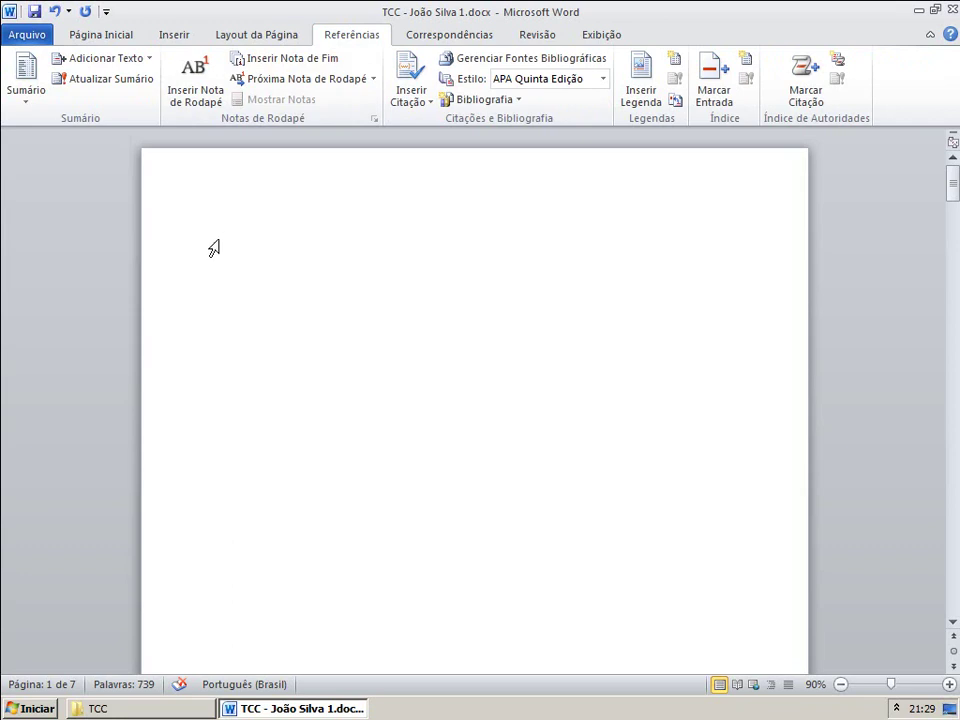
pyautogui.click(36, 97)
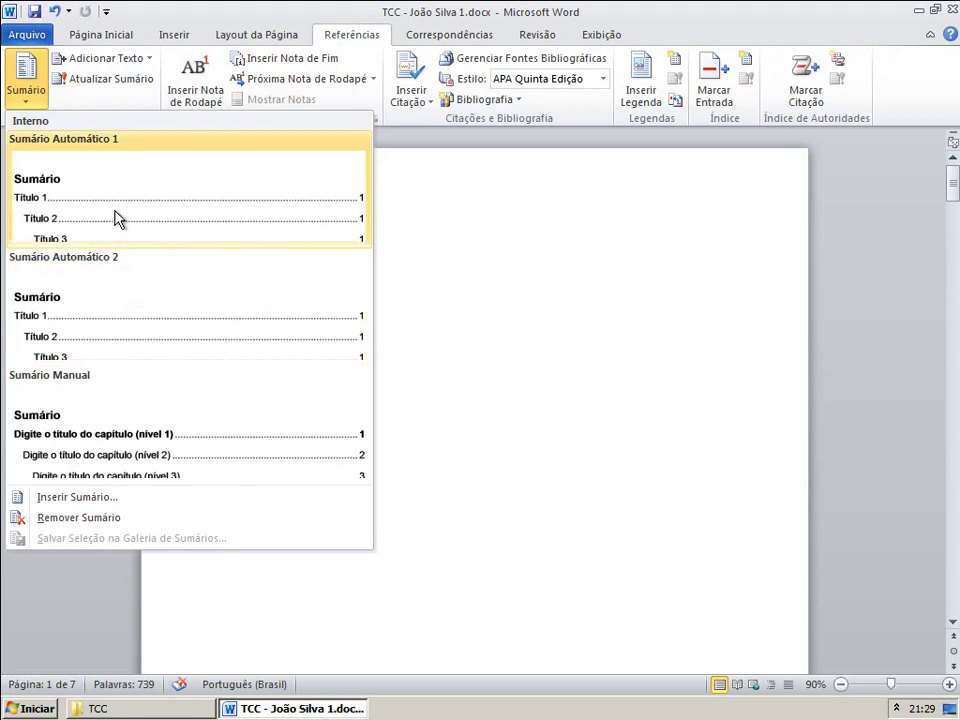
# Insert a custom table of contents with right-aligned page numbers and dotted leaders
pyautogui.click(78, 497)
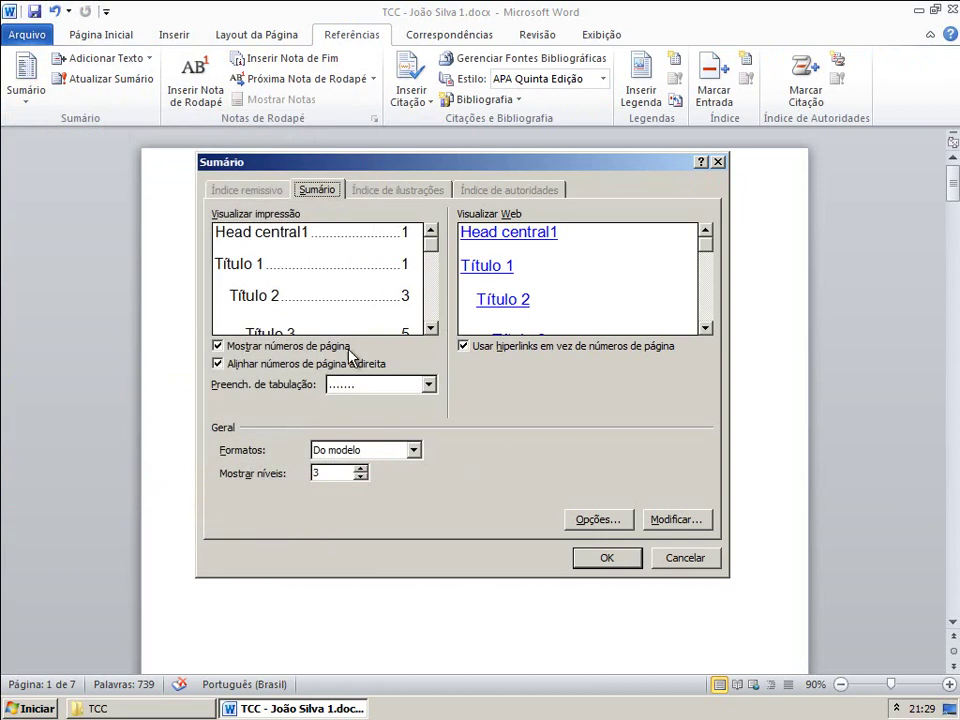
pyautogui.click(306, 350)
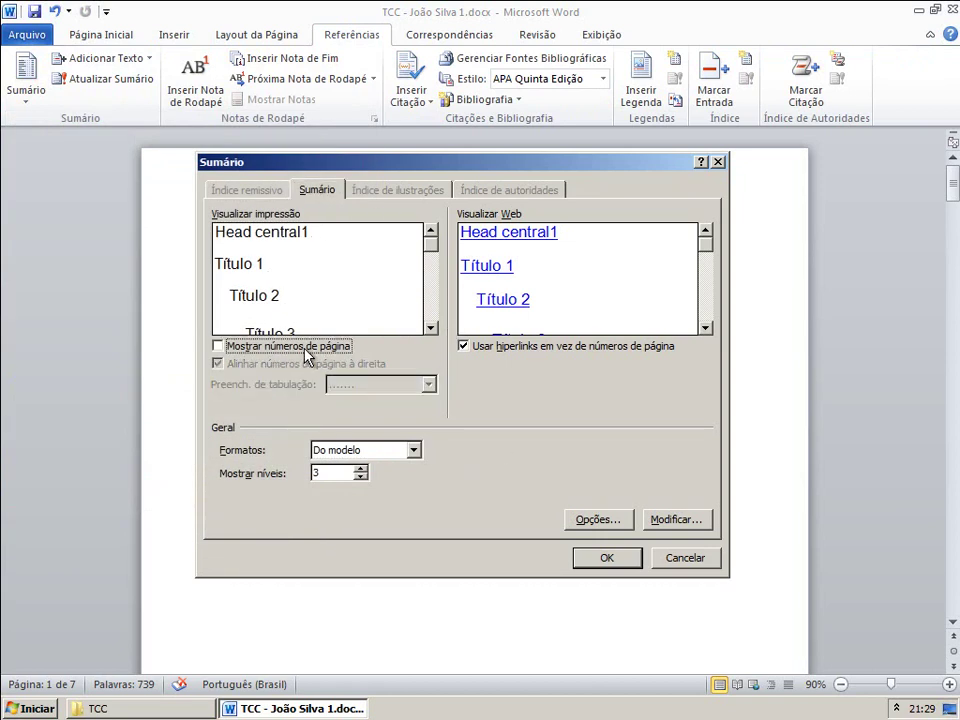
pyautogui.click(308, 355)
pyautogui.click(305, 366)
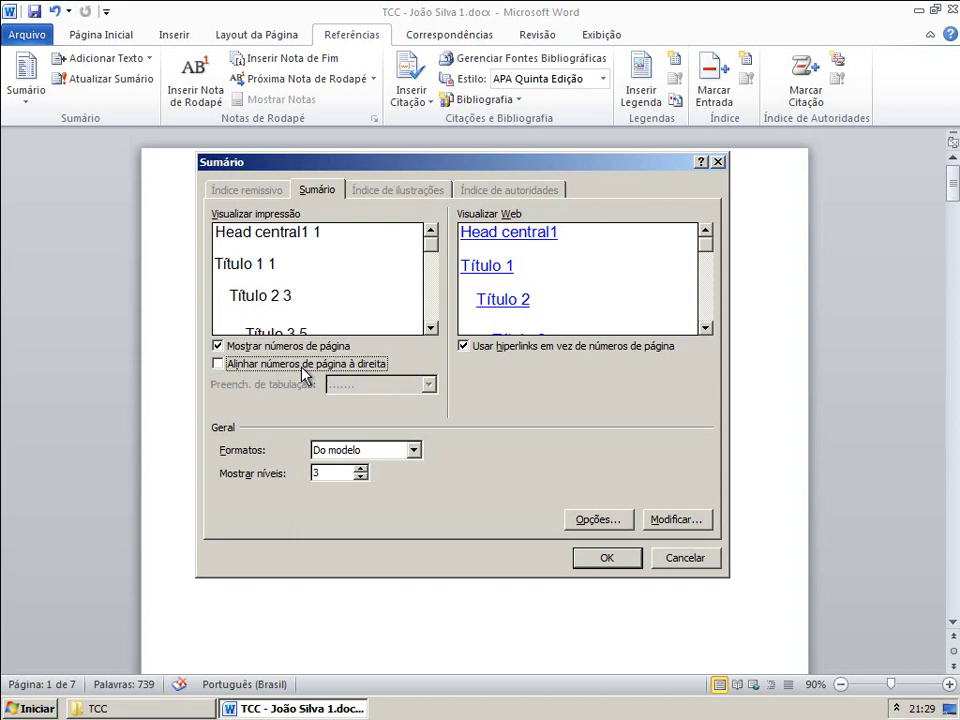
pyautogui.click(315, 370)
pyautogui.click(428, 385)
pyautogui.click(430, 386)
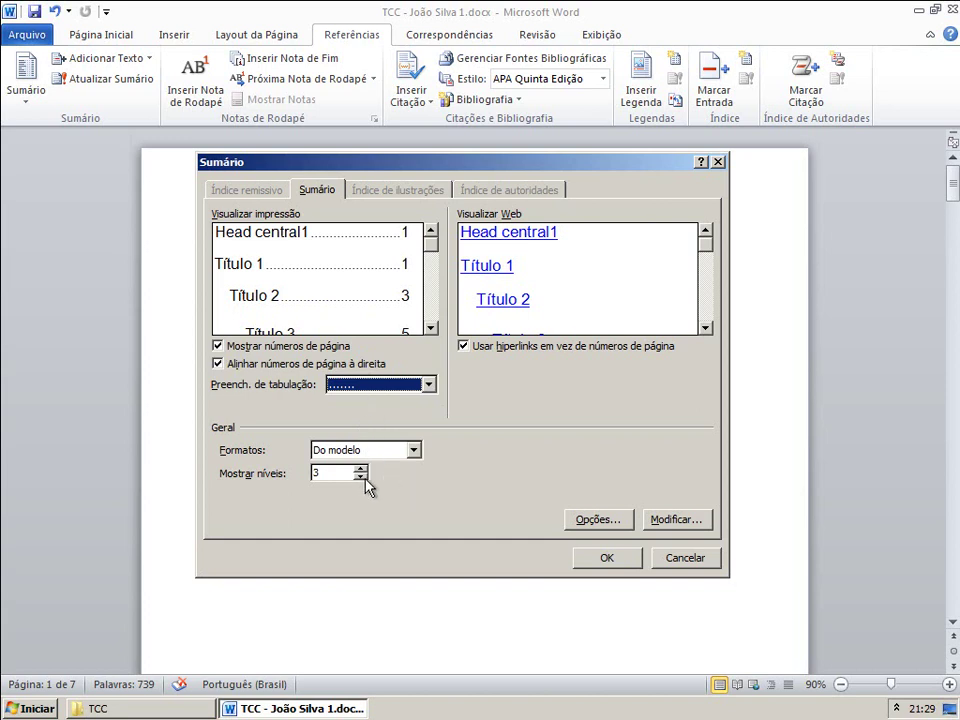
pyautogui.click(607, 557)
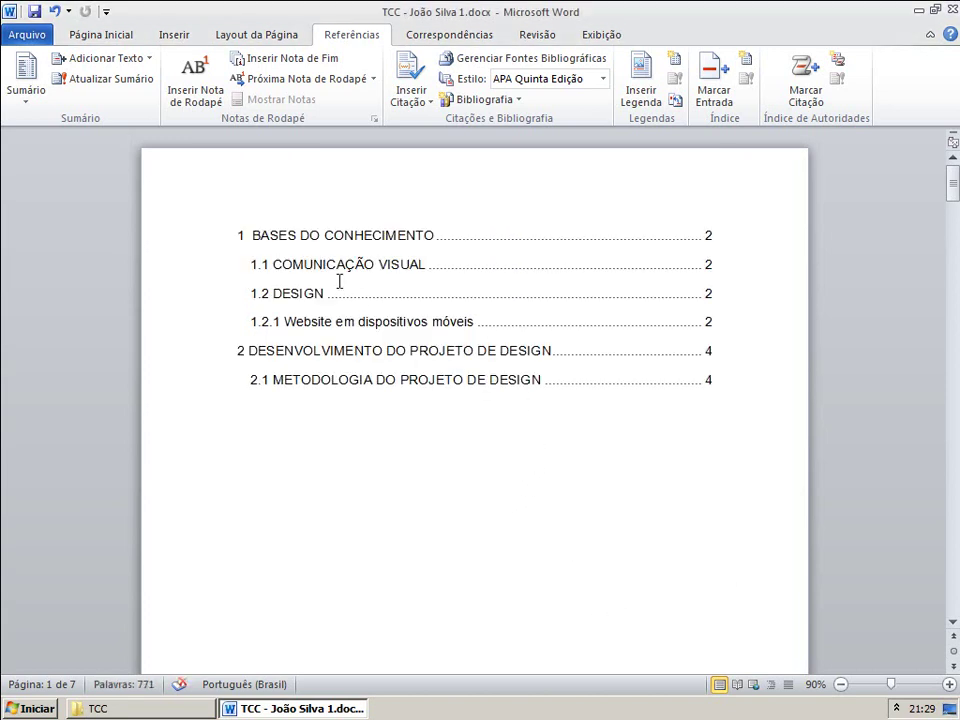
# Update the whole table of contents (Atualizar o índice inteiro) to reflect the current Título 1/2 headings
pyautogui.click(296, 237)
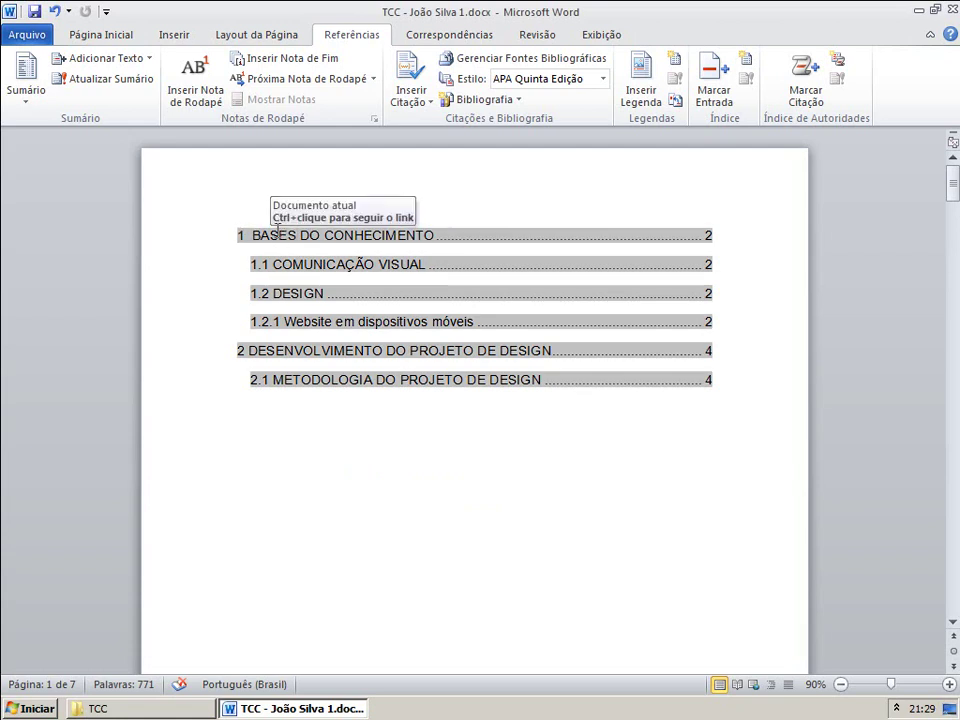
pyautogui.rightClick(335, 270)
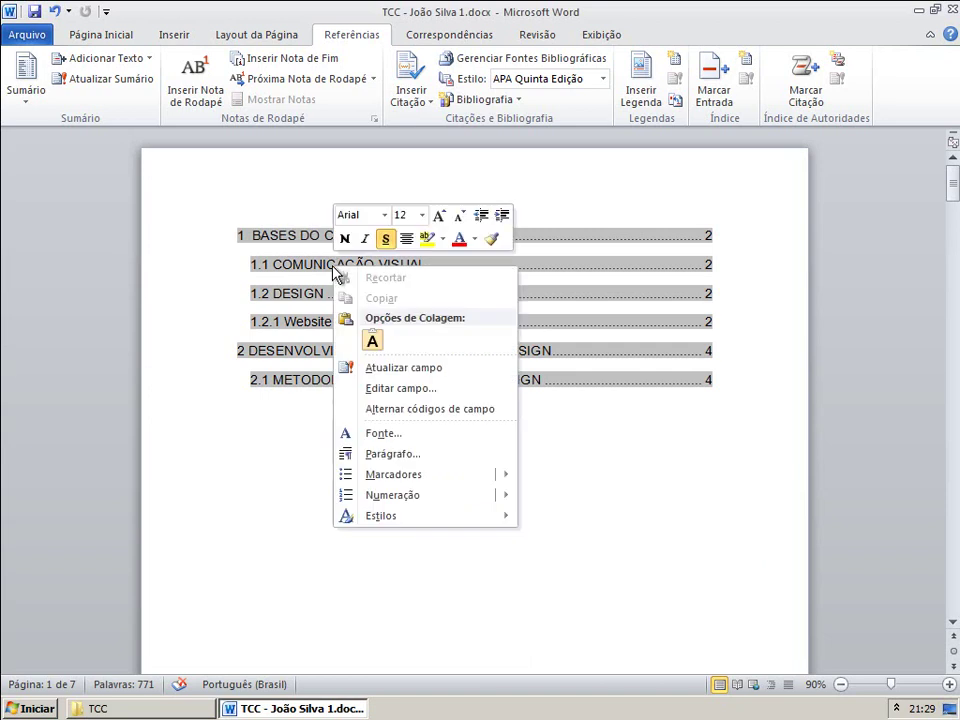
pyautogui.click(400, 369)
pyautogui.moveTo(446, 296); pyautogui.dragTo(416, 408)
pyautogui.click(388, 476)
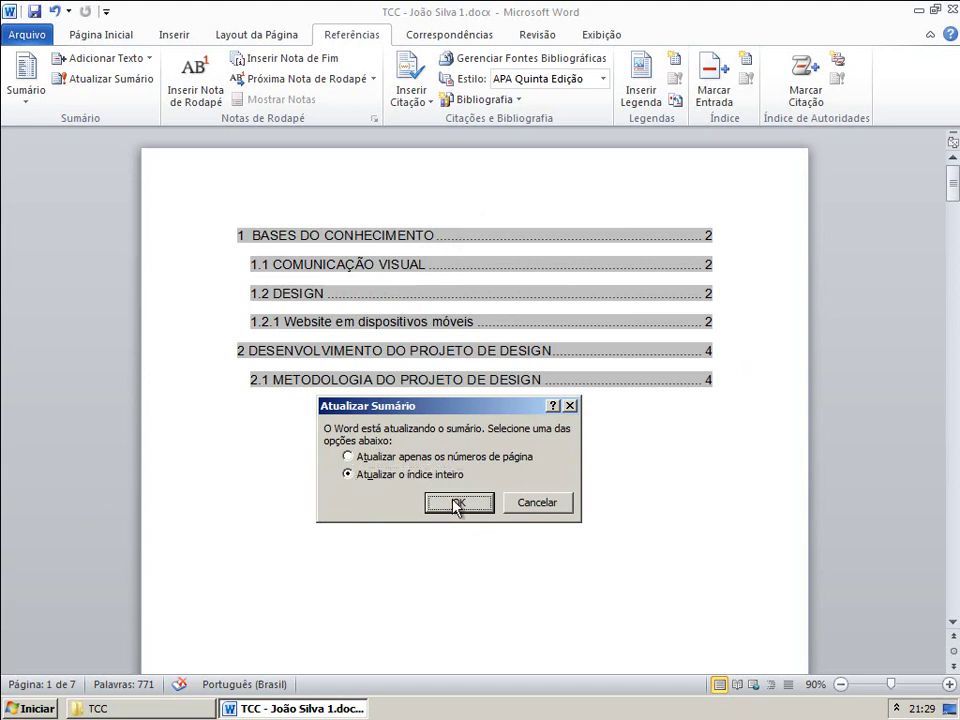
pyautogui.click(459, 502)
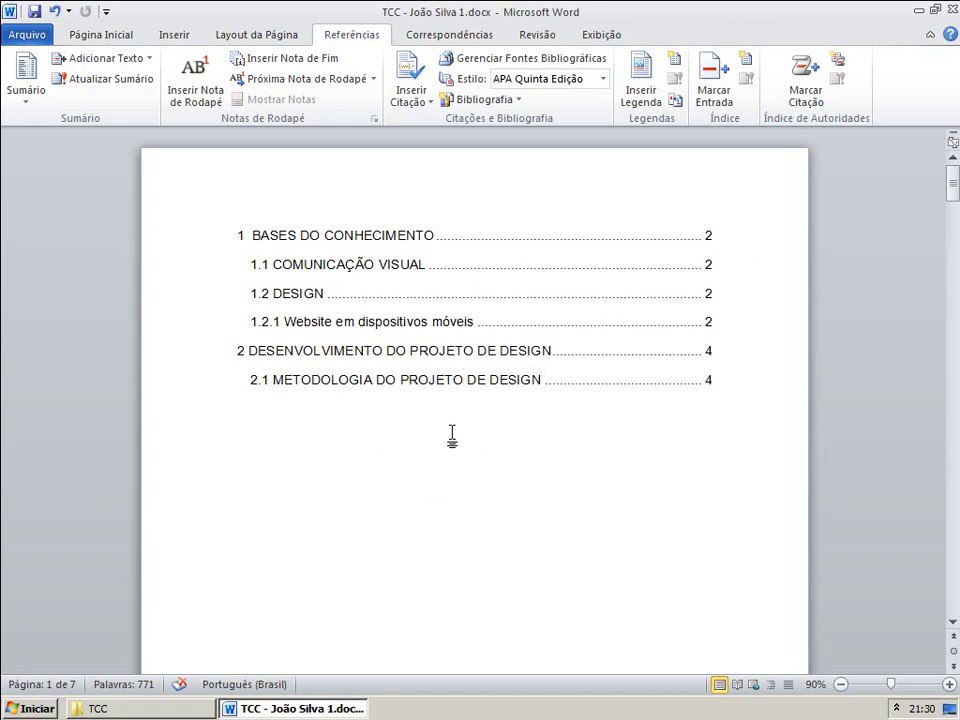
pyautogui.scroll(-20, 452, 435)
pyautogui.scroll(-18, 492, 426)
pyautogui.scroll(-2, 593, 424)
pyautogui.scroll(4, 589, 430)
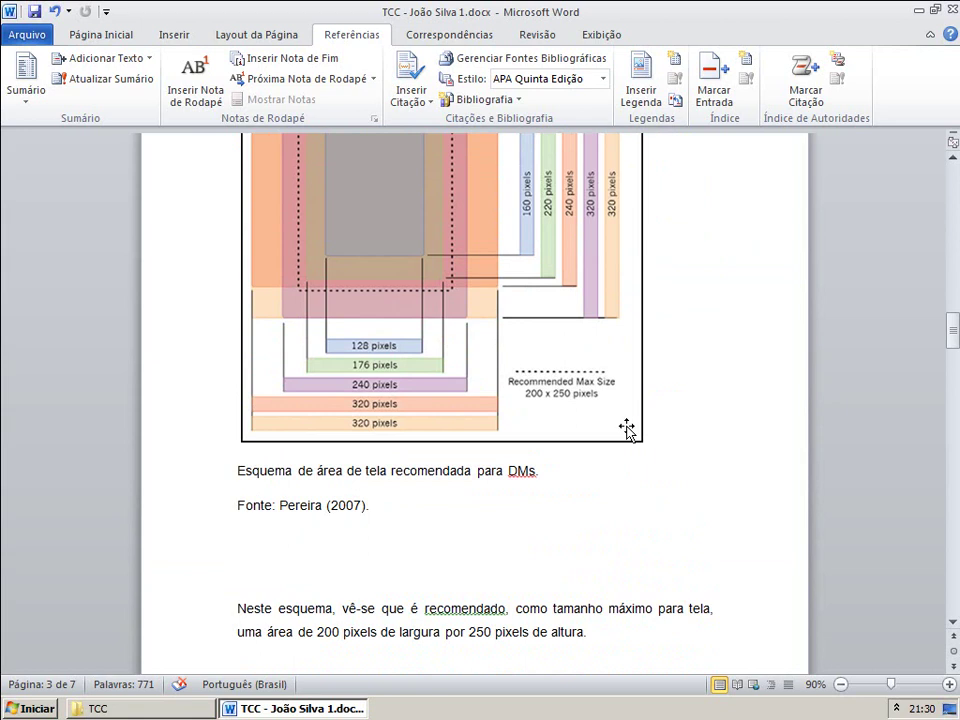
pyautogui.scroll(2, 627, 429)
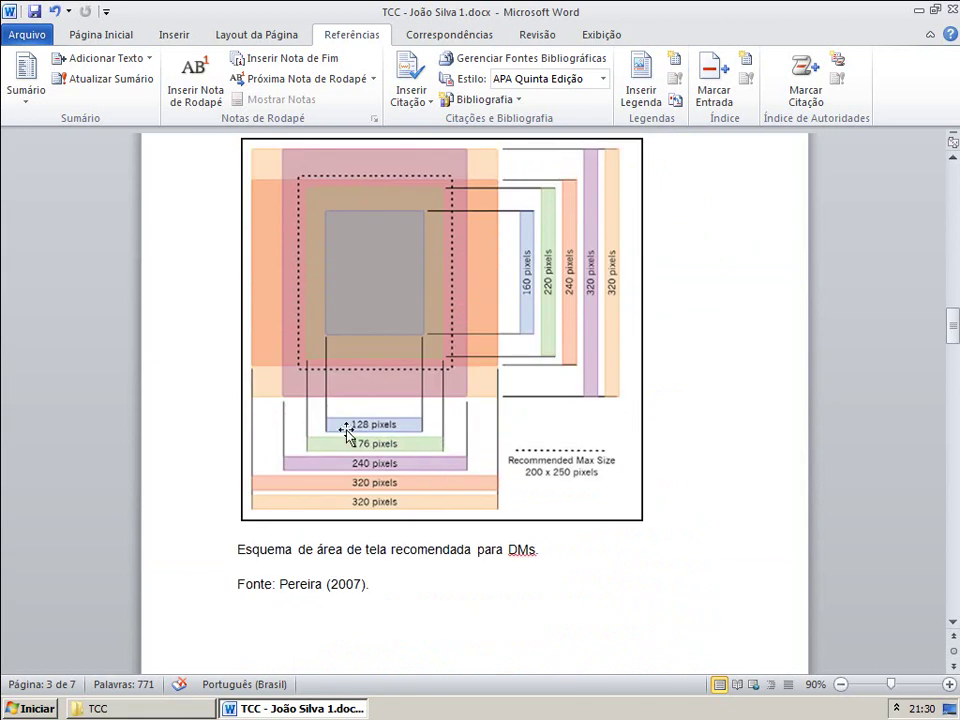
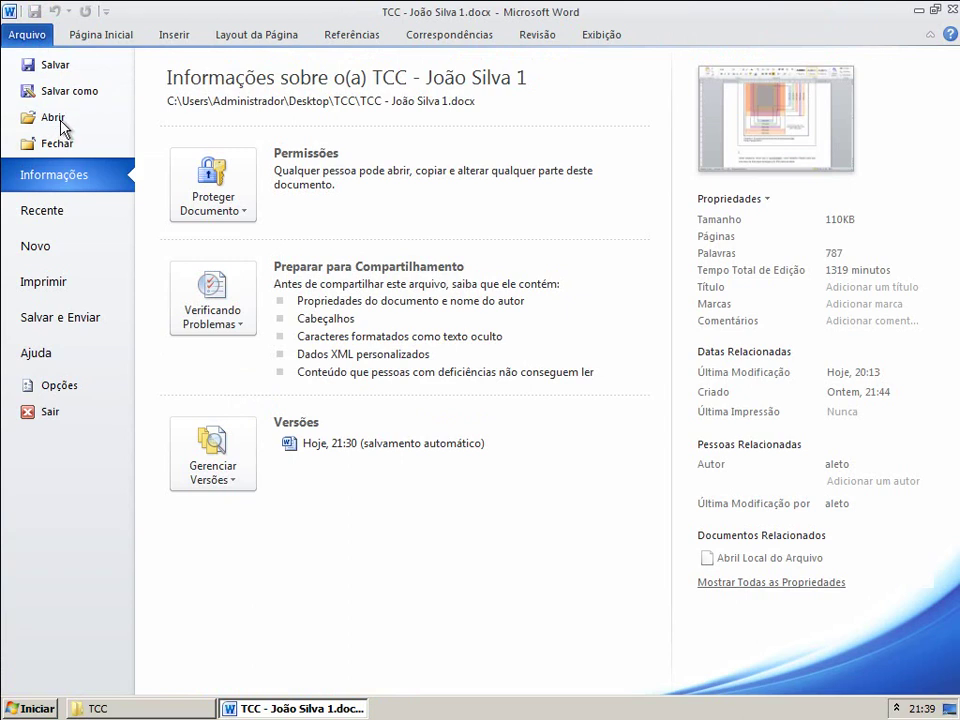
# Start a Save As of the thesis with file type PDF (*.pdf), then cancel without saving
pyautogui.click(64, 92)
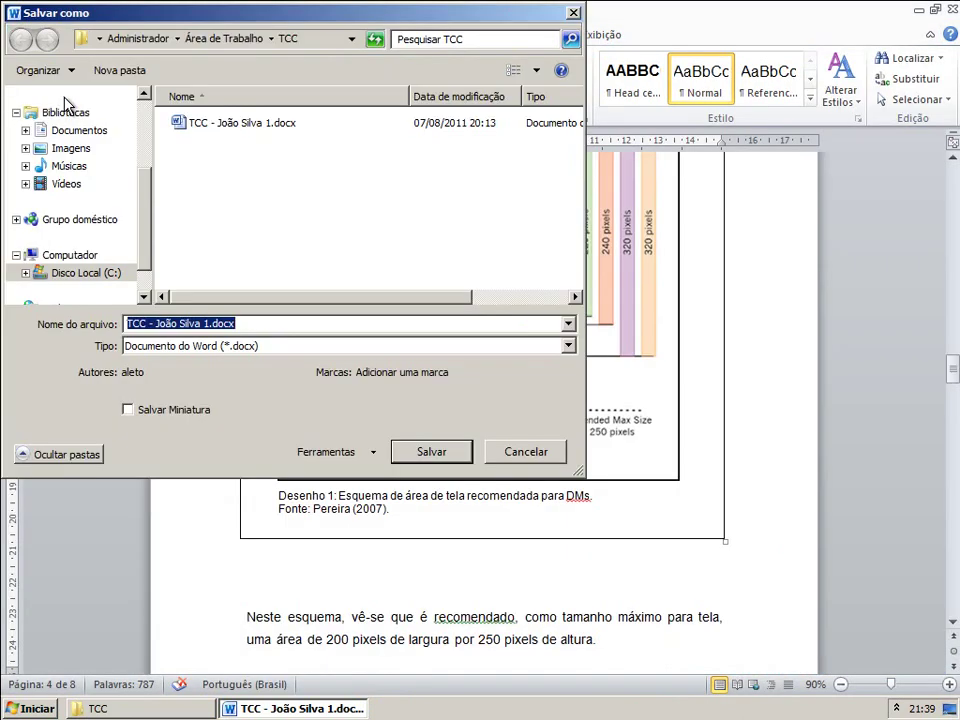
pyautogui.click(236, 348)
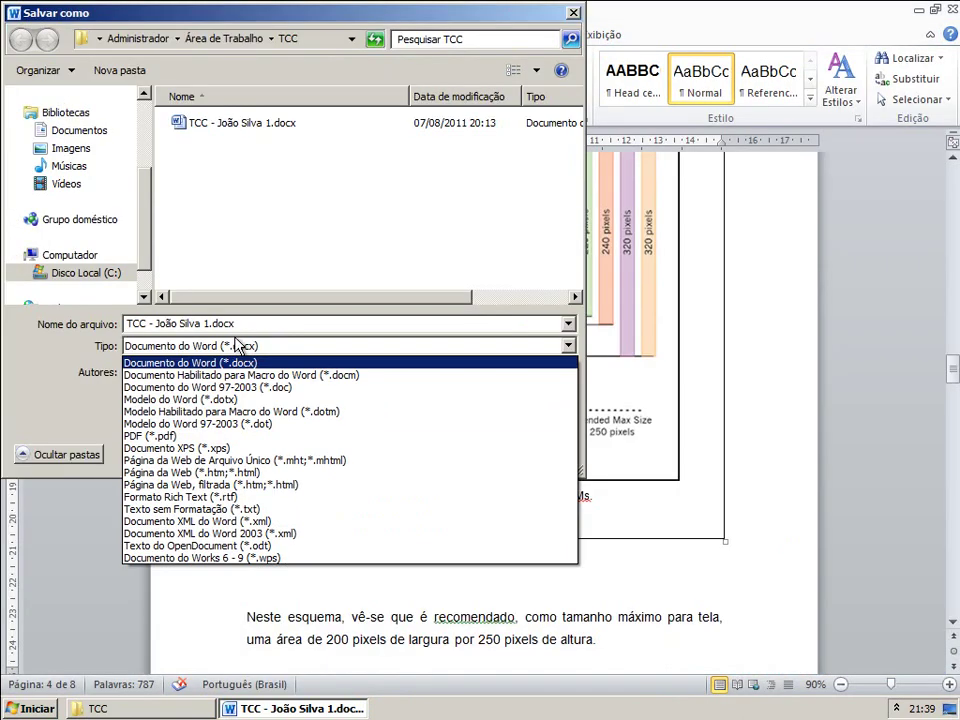
pyautogui.click(186, 438)
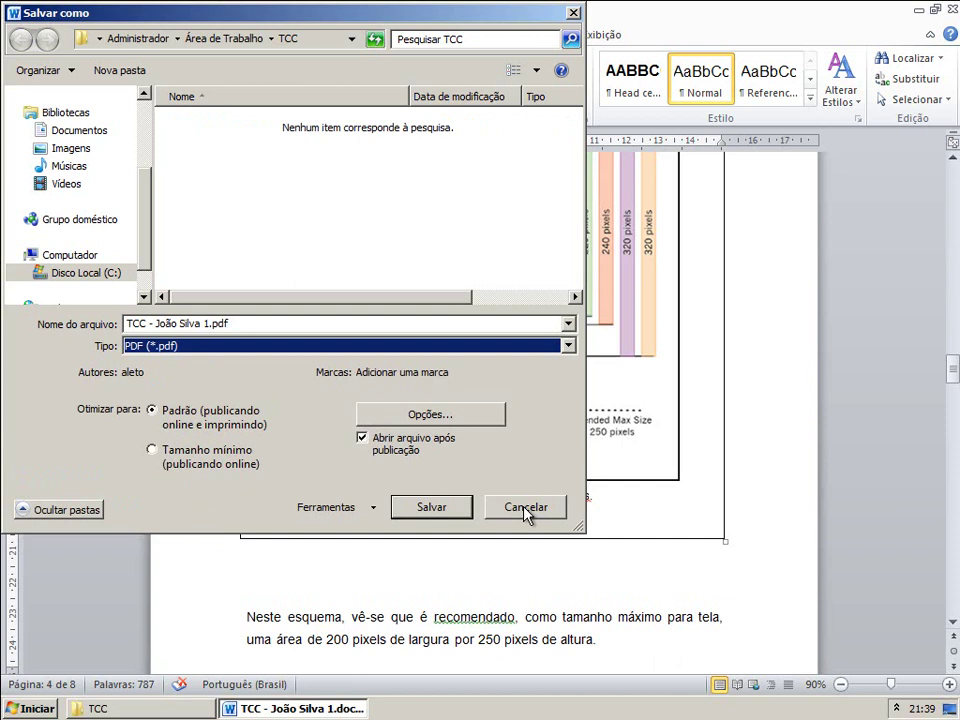
pyautogui.click(525, 508)
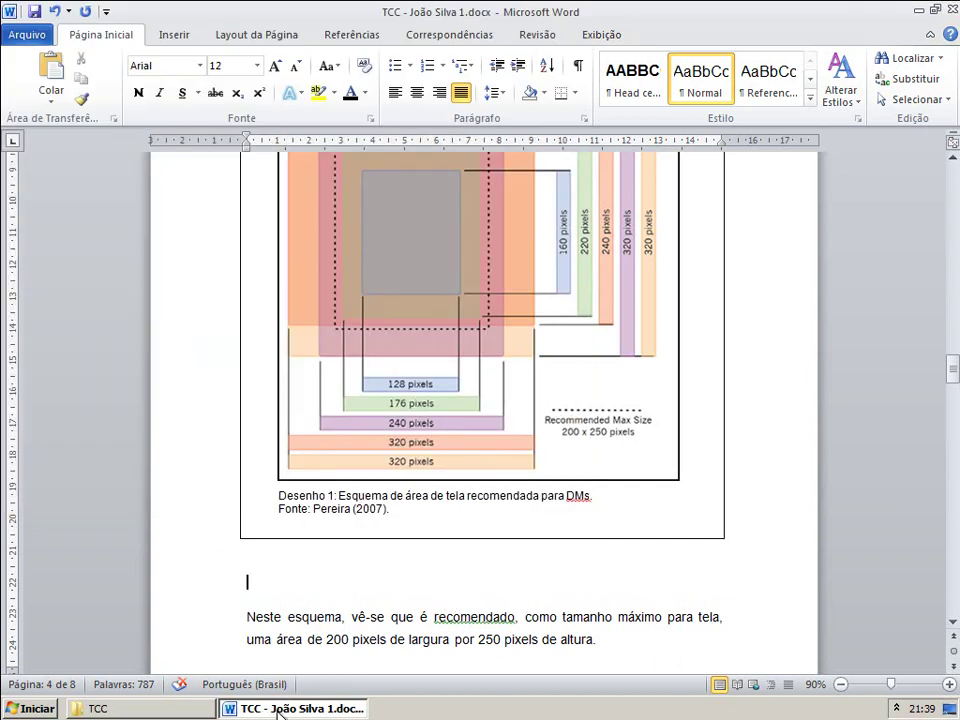
# Search Google for 'pdf creator' in Internet Explorer, open Baixaki's PDFCreator 1.2.2 page, then close the browser
pyautogui.click(30, 708)
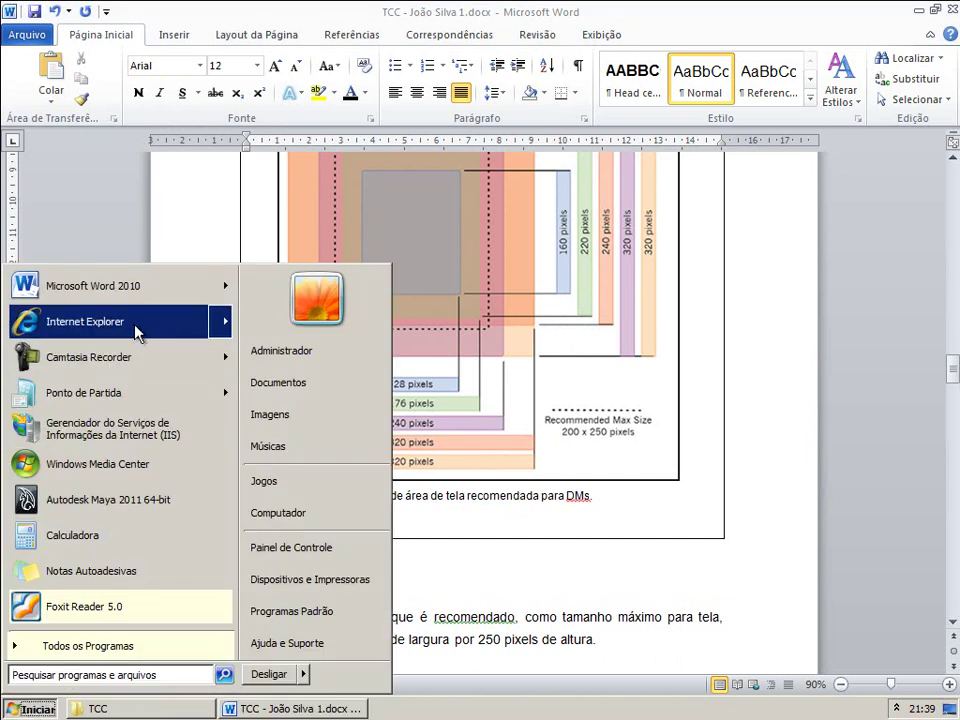
pyautogui.click(300, 202)
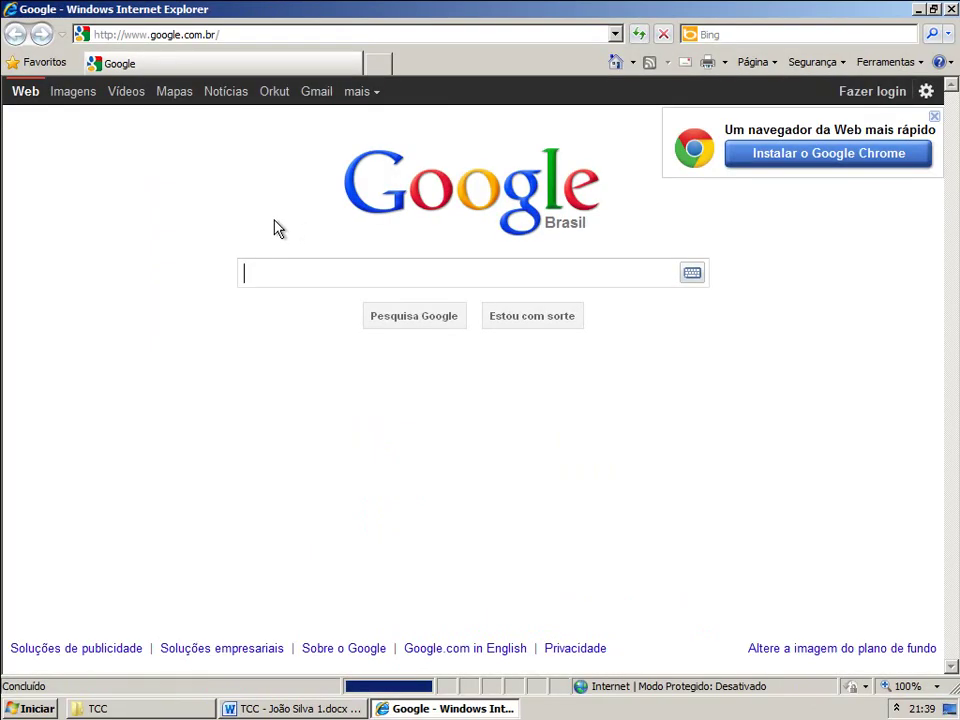
pyautogui.write('pdf creator')
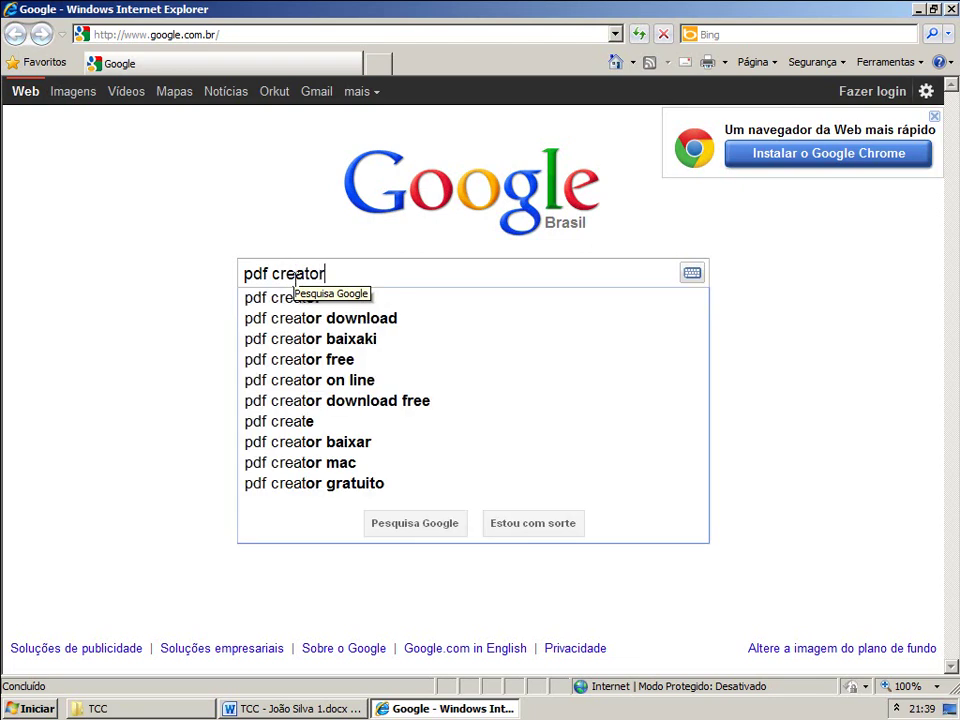
pyautogui.press('Return')
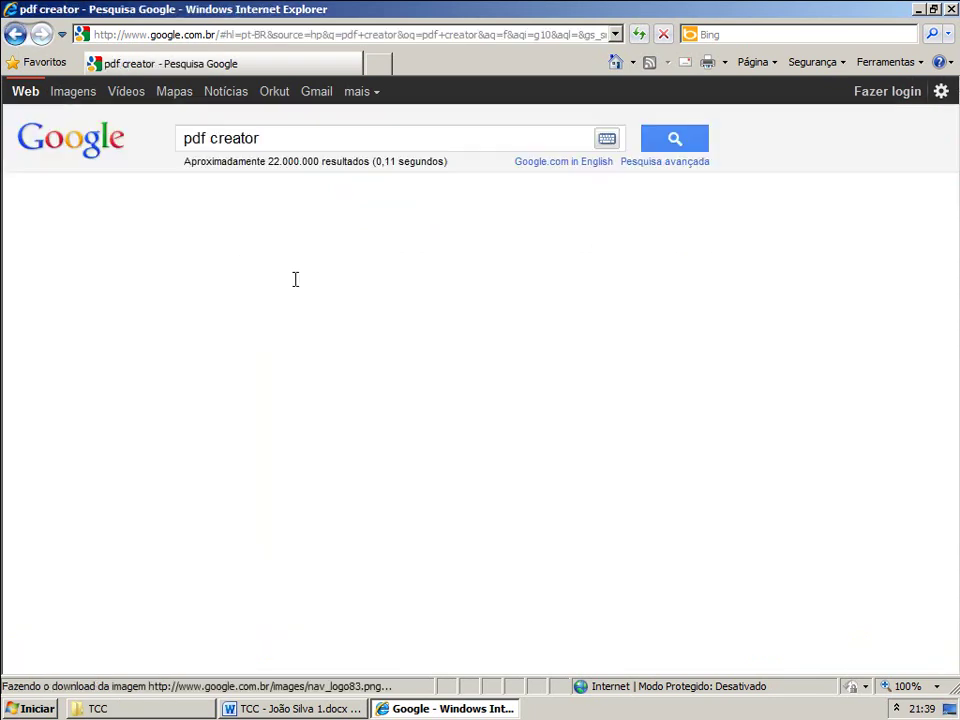
pyautogui.click(280, 216)
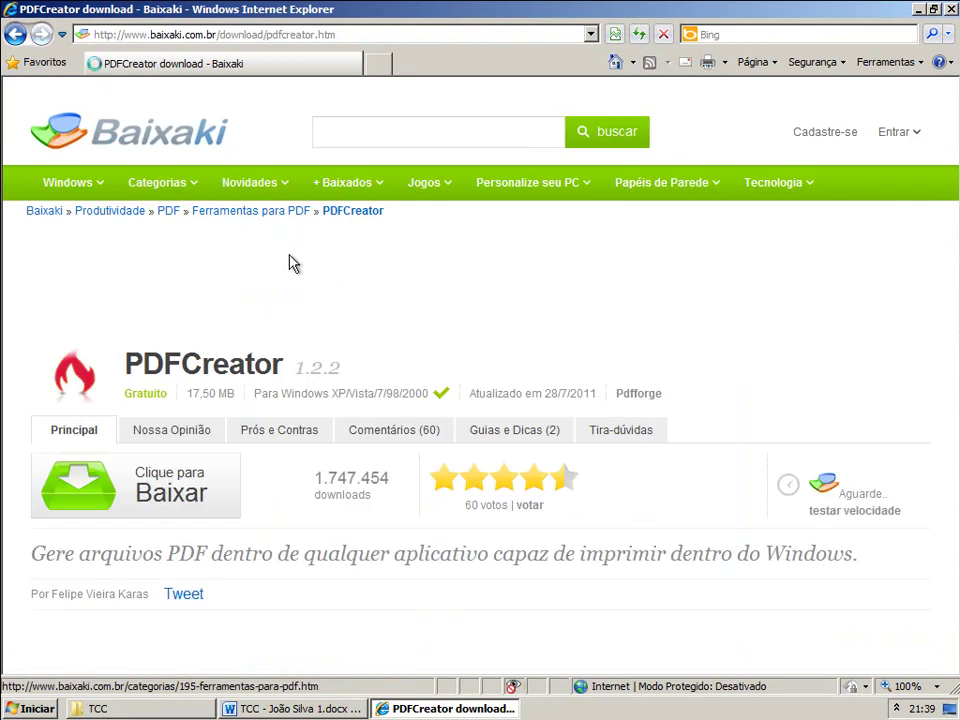
pyautogui.click(951, 9)
# Confirm the PDFCreator setup file is in the desktop Downloads folder, then close it
pyautogui.click(919, 11)
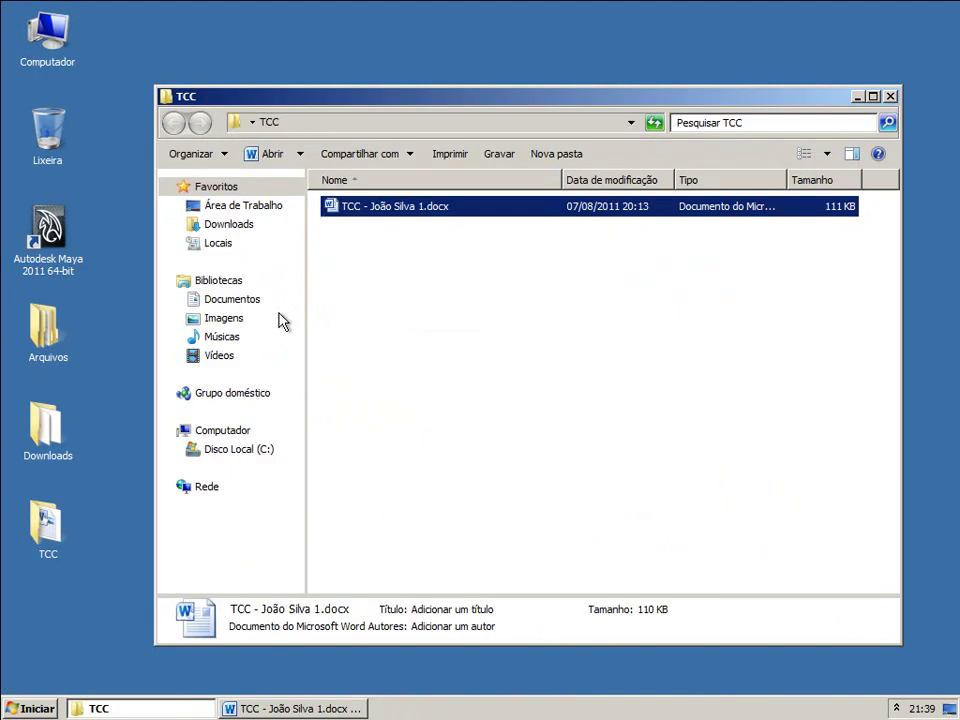
pyautogui.click(43, 448)
pyautogui.doubleClick(43, 450)
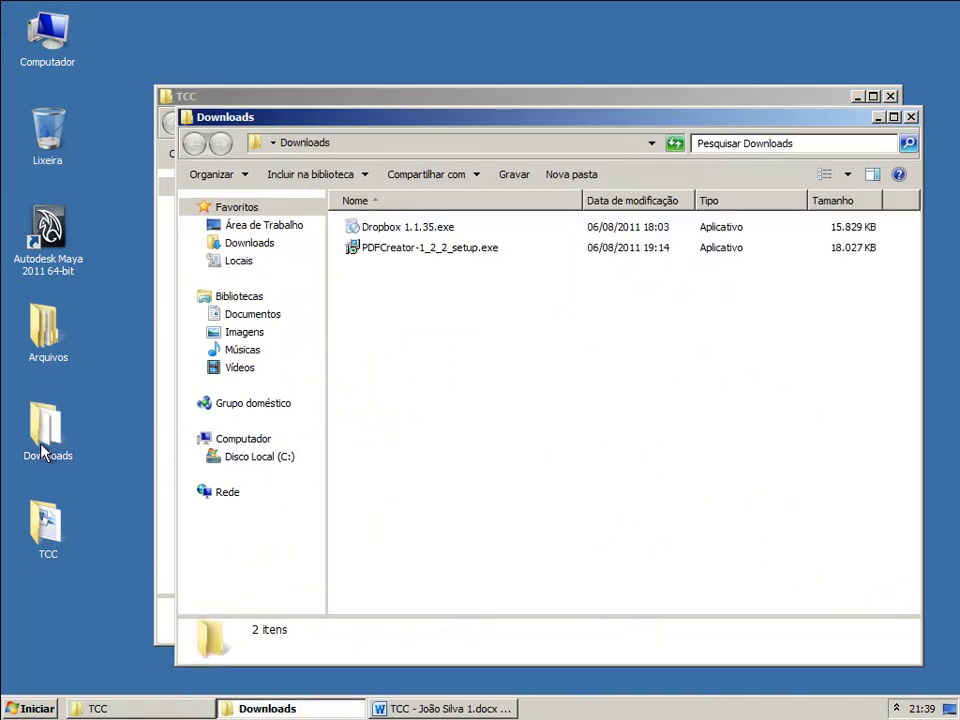
pyautogui.click(439, 255)
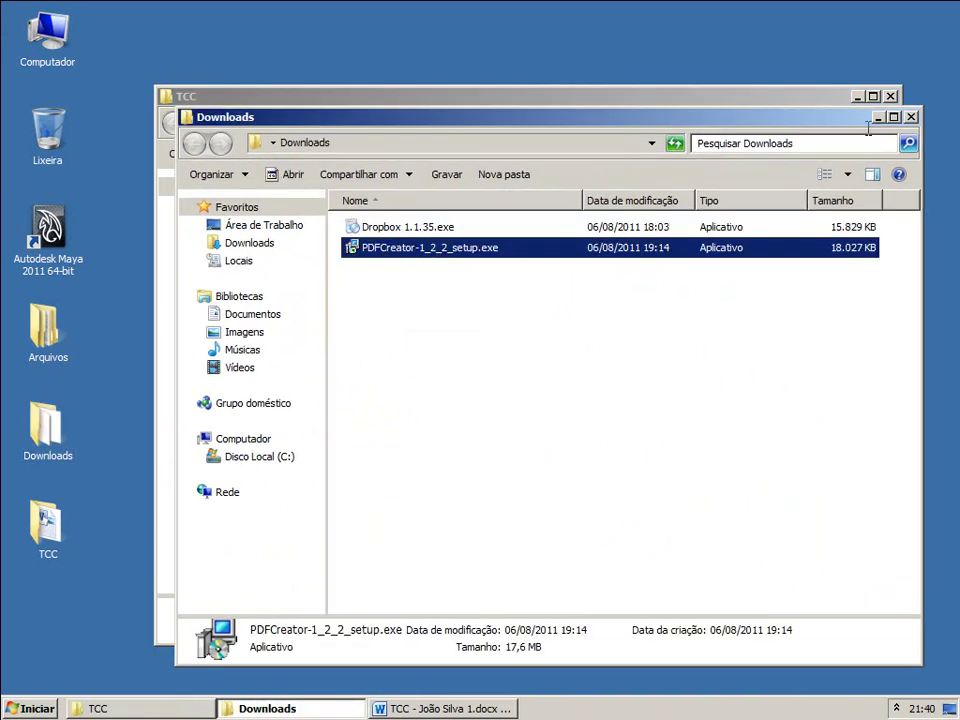
pyautogui.click(911, 117)
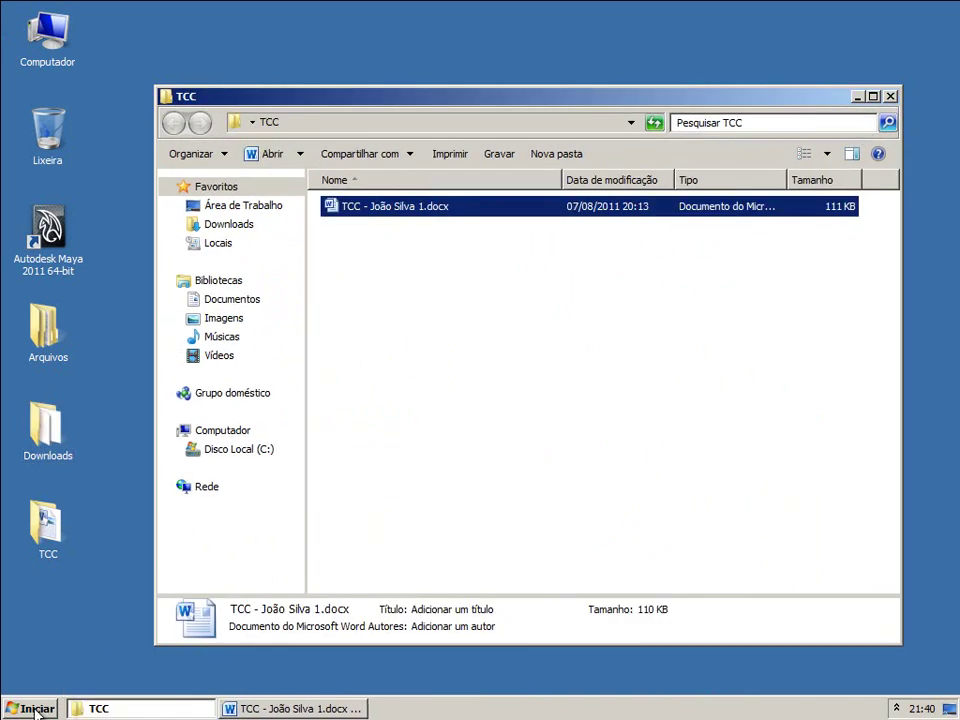
# Check PDFCreator is the default printer in Devices and Printers, then return to the Word thesis
pyautogui.click(30, 708)
pyautogui.click(280, 580)
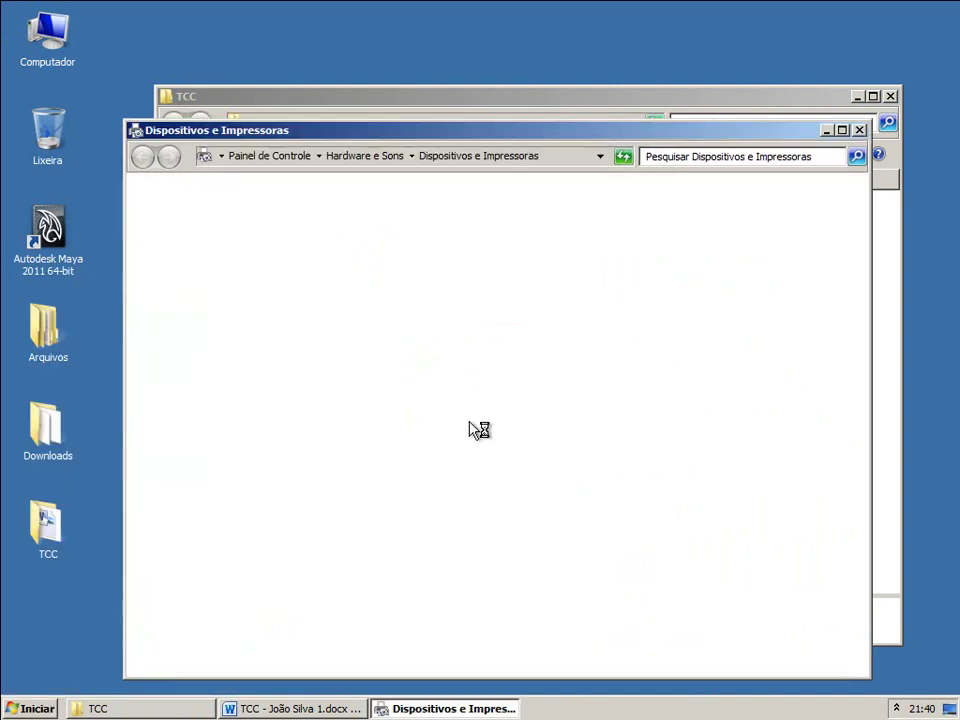
pyautogui.click(513, 470)
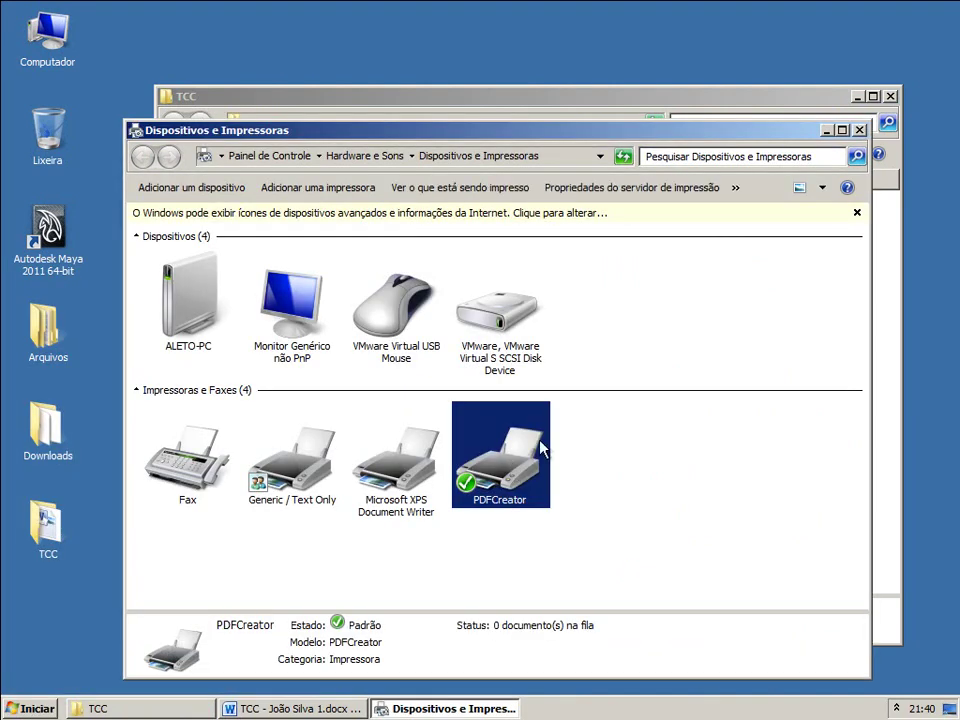
pyautogui.click(860, 131)
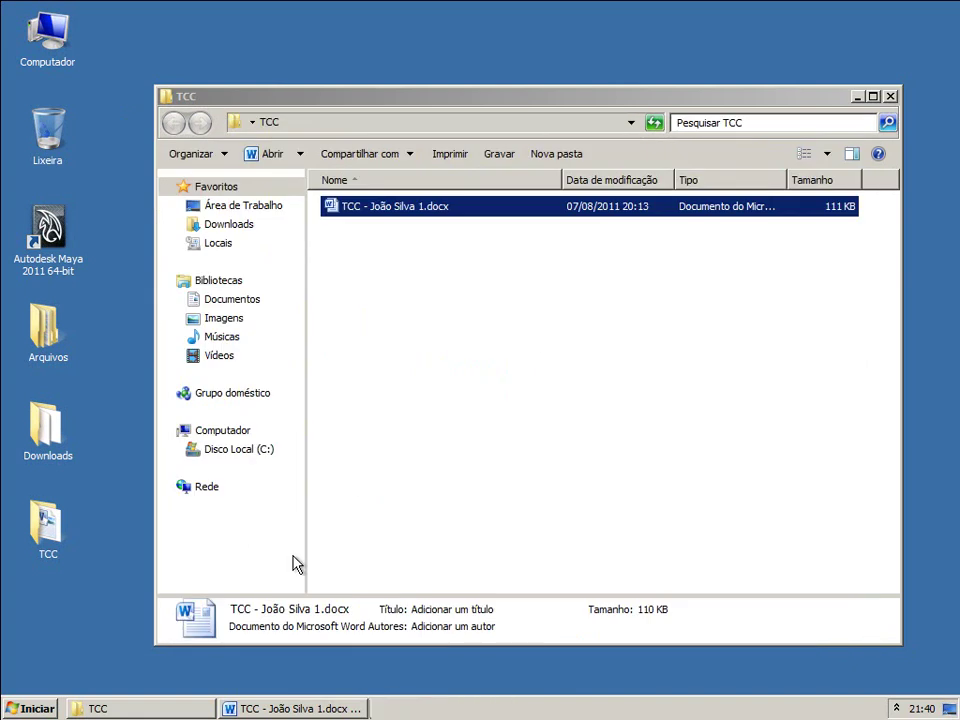
pyautogui.click(290, 708)
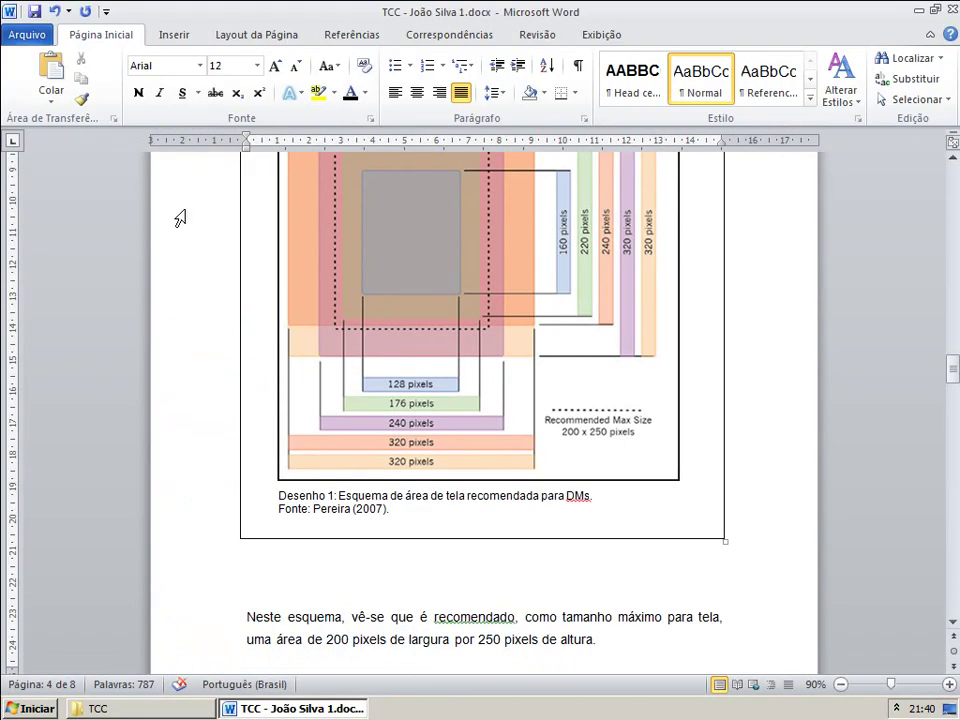
pyautogui.click(34, 36)
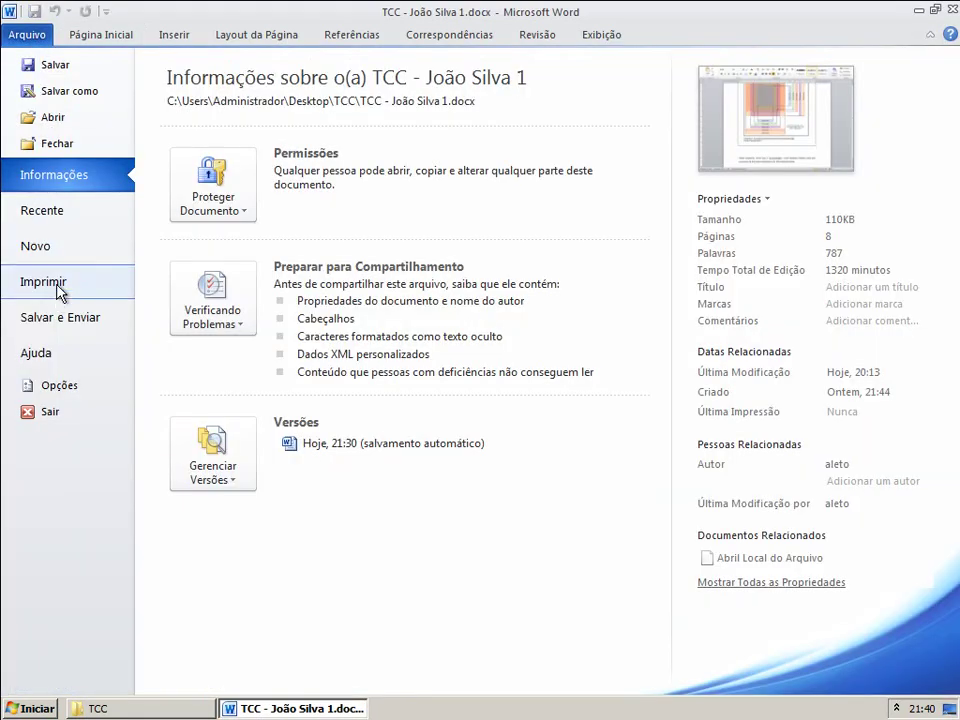
pyautogui.click(55, 284)
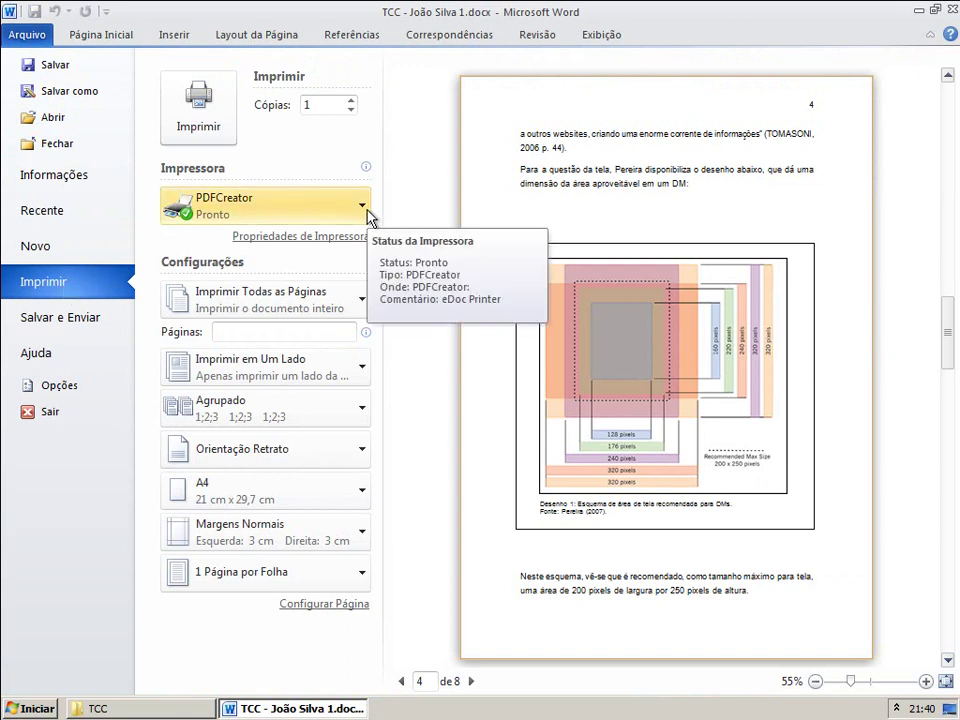
pyautogui.click(210, 130)
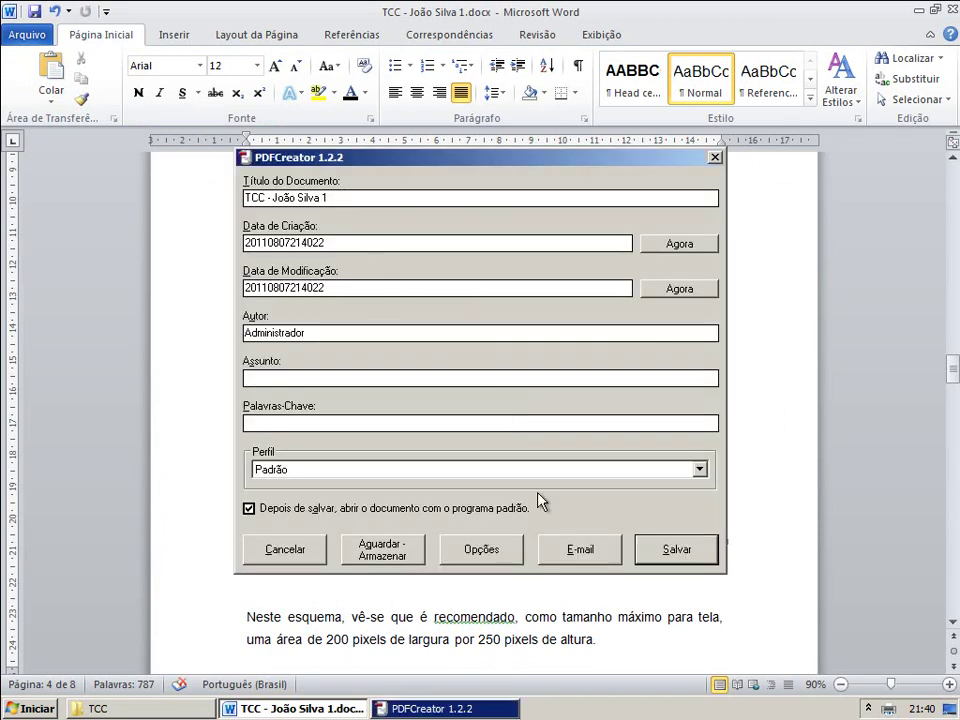
pyautogui.click(677, 550)
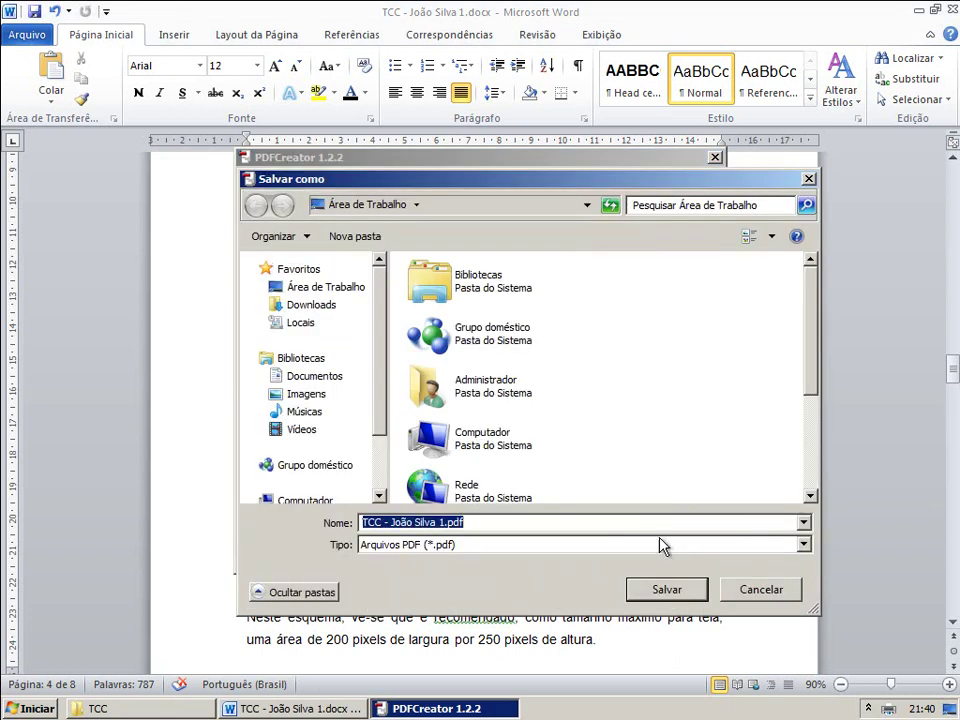
pyautogui.click(325, 289)
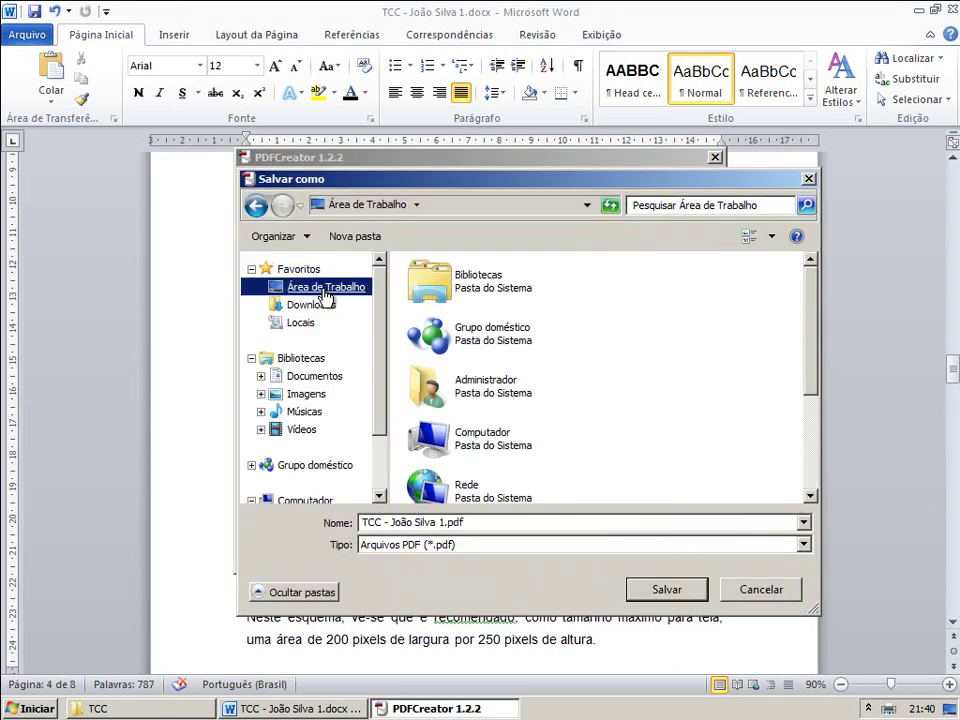
pyautogui.click(475, 522)
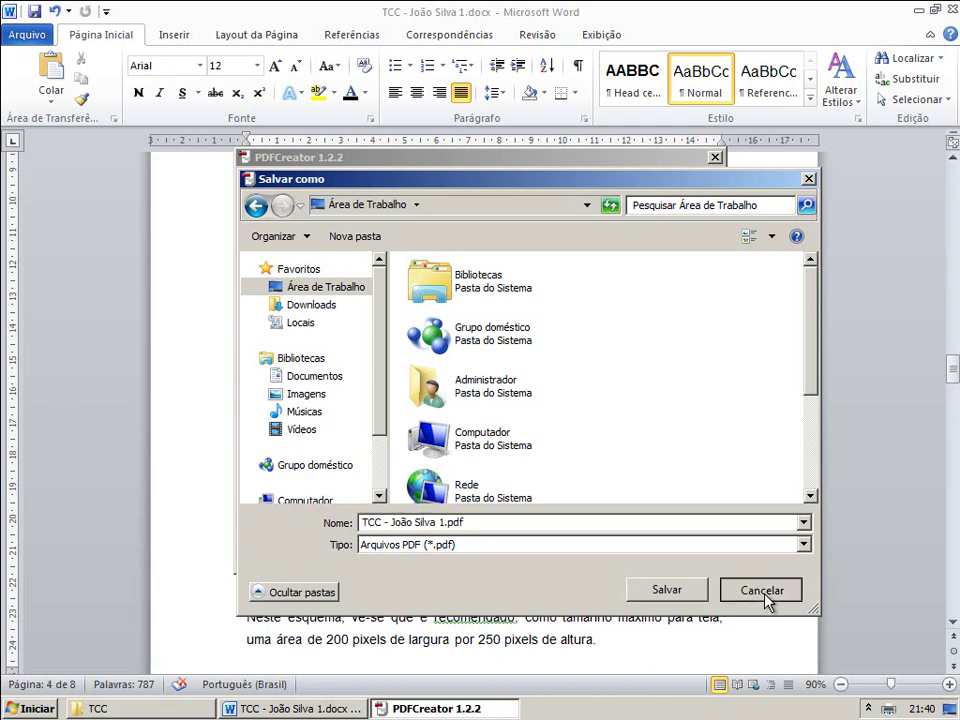
pyautogui.click(762, 590)
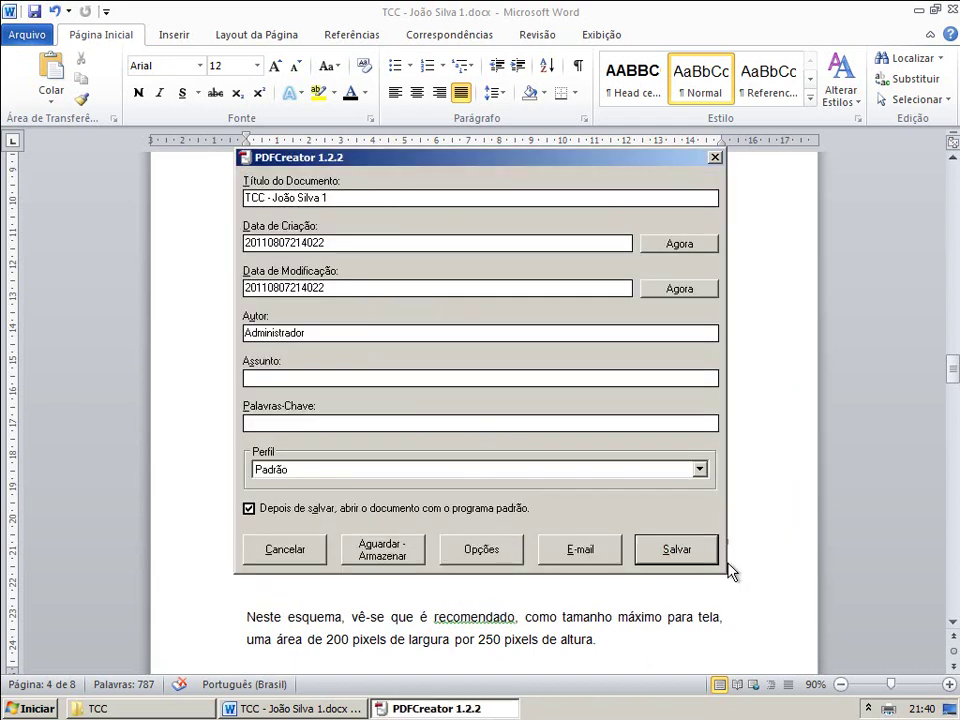
pyautogui.click(715, 160)
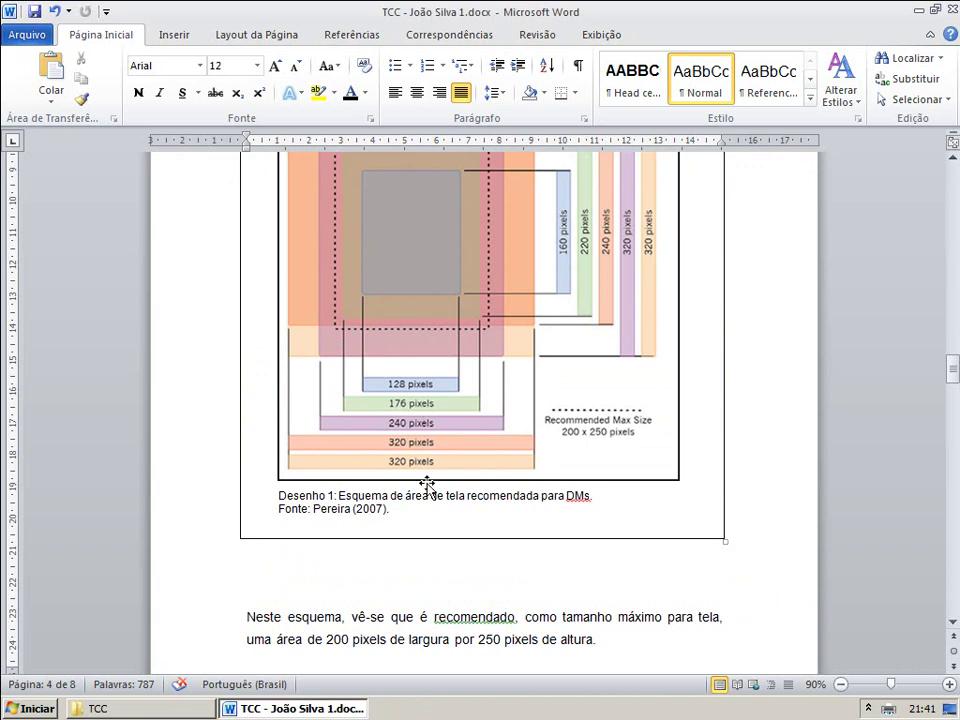
# Save the thesis in the TCC folder under the same name with version number 2
pyautogui.scroll(20, 439, 614)
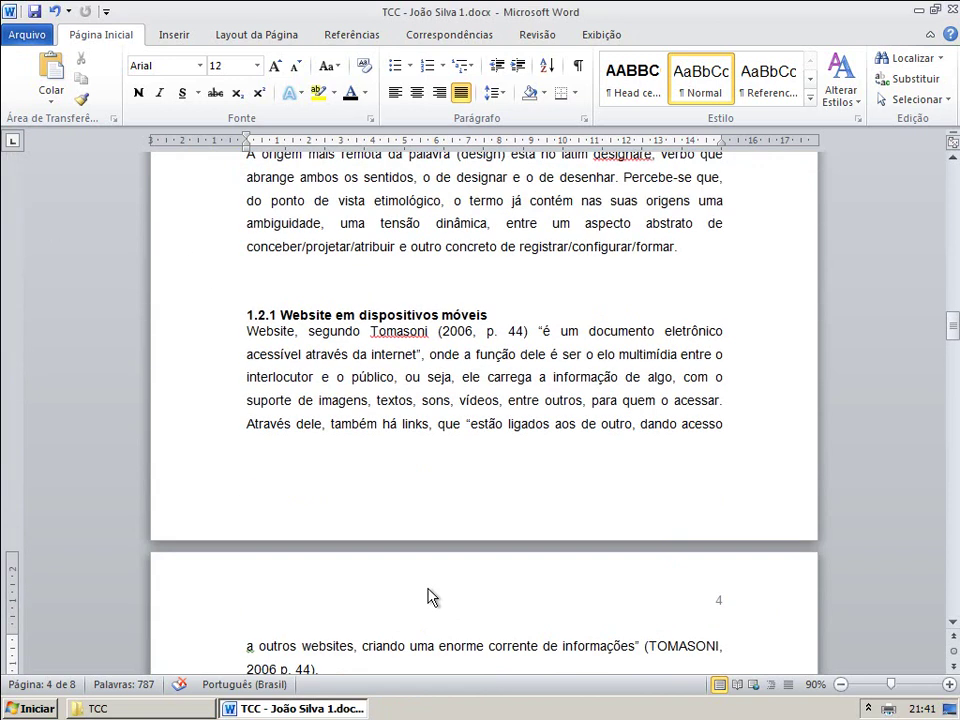
pyautogui.scroll(10, 546, 263)
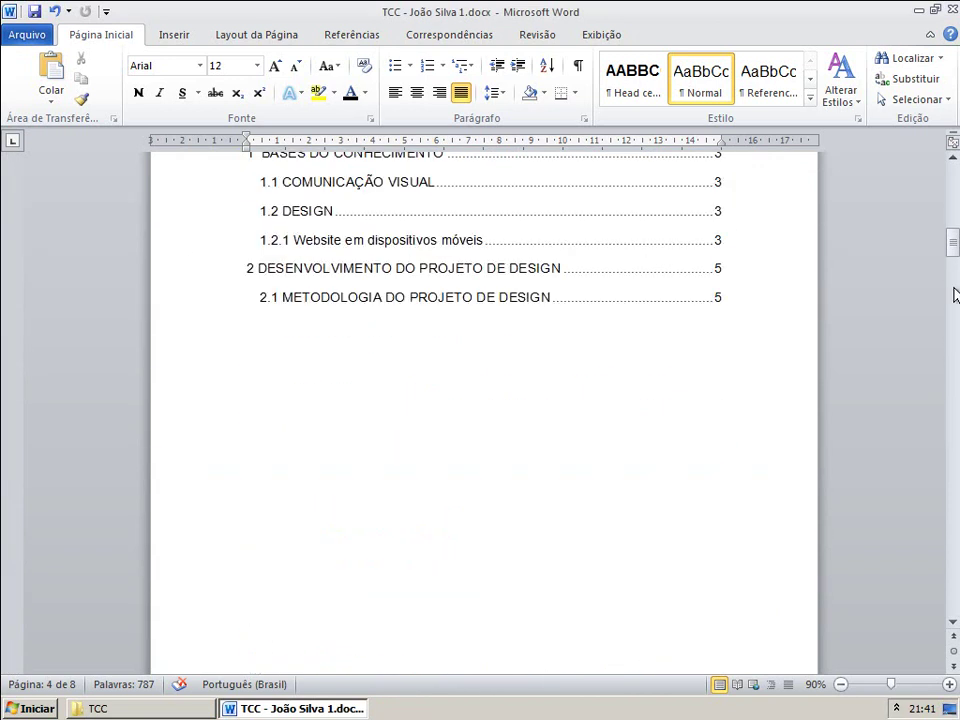
pyautogui.moveTo(953, 242); pyautogui.dragTo(943, 170)
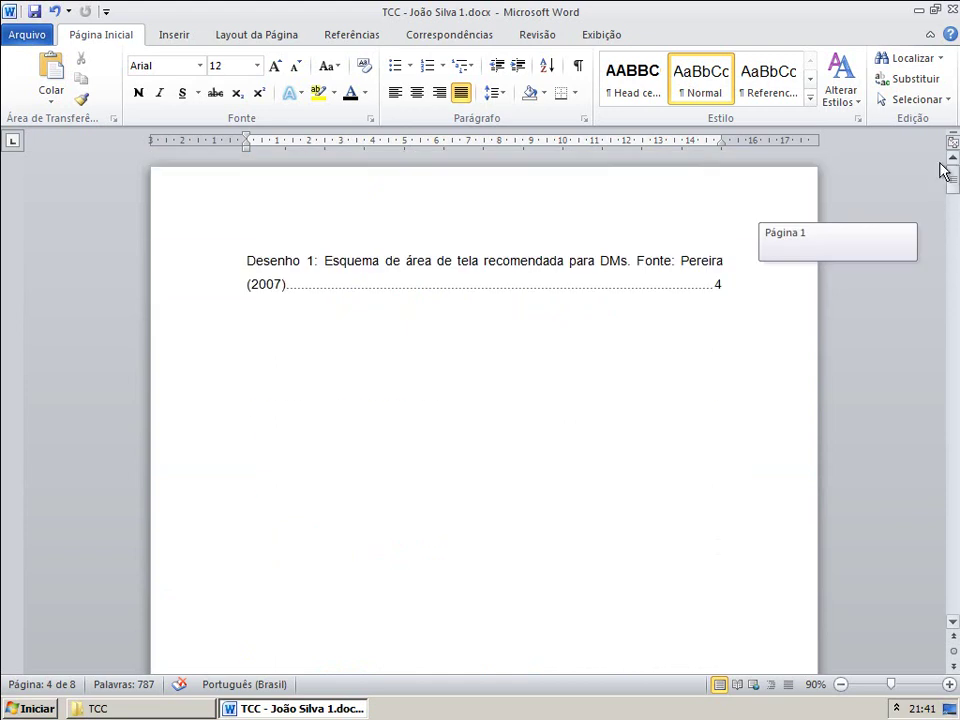
pyautogui.click(404, 257)
pyautogui.click(392, 326)
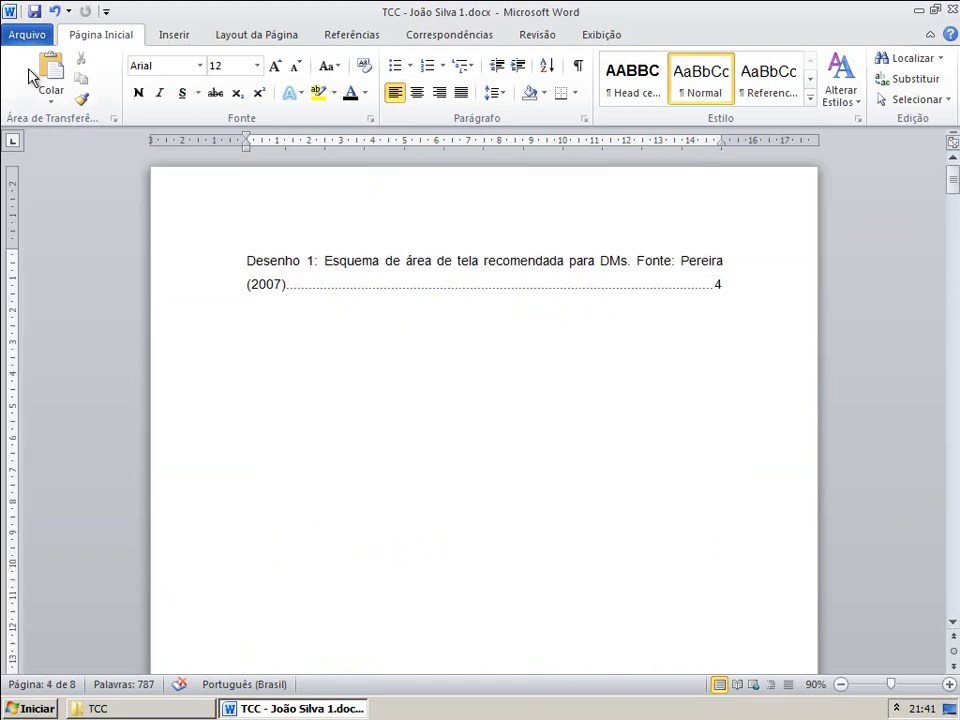
pyautogui.click(27, 34)
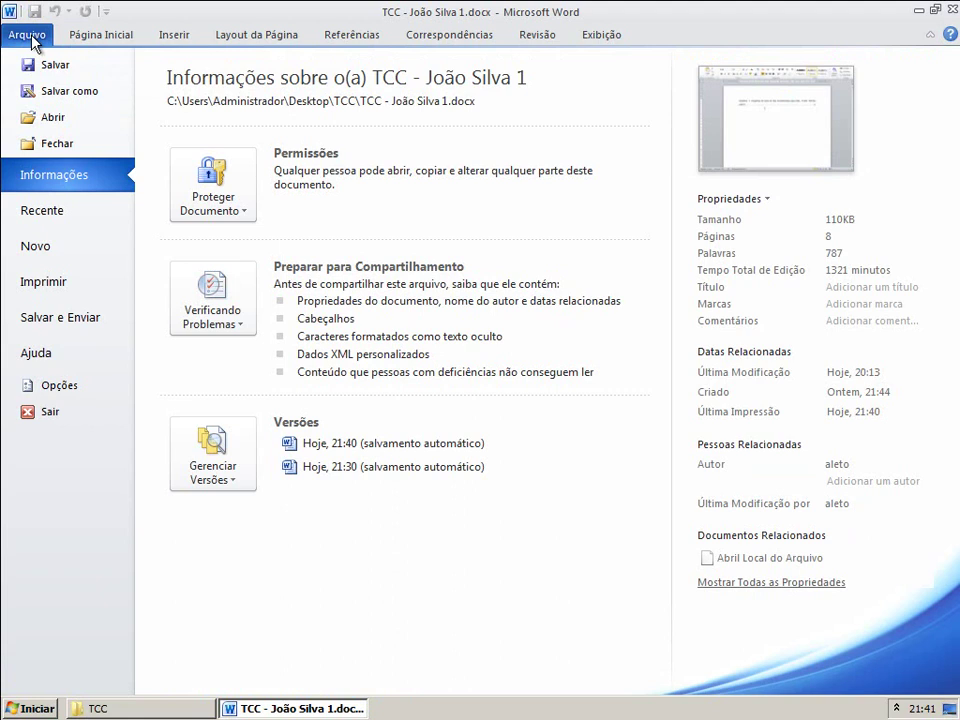
pyautogui.click(48, 91)
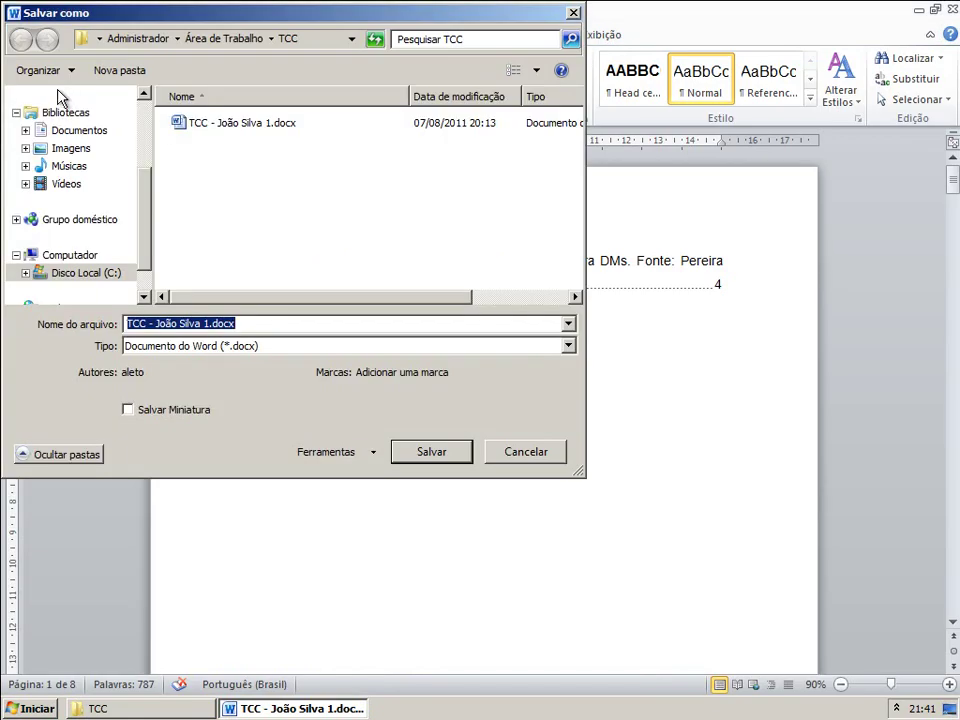
pyautogui.click(203, 323)
pyautogui.press('Delete')
pyautogui.write('2')
pyautogui.press('Return')
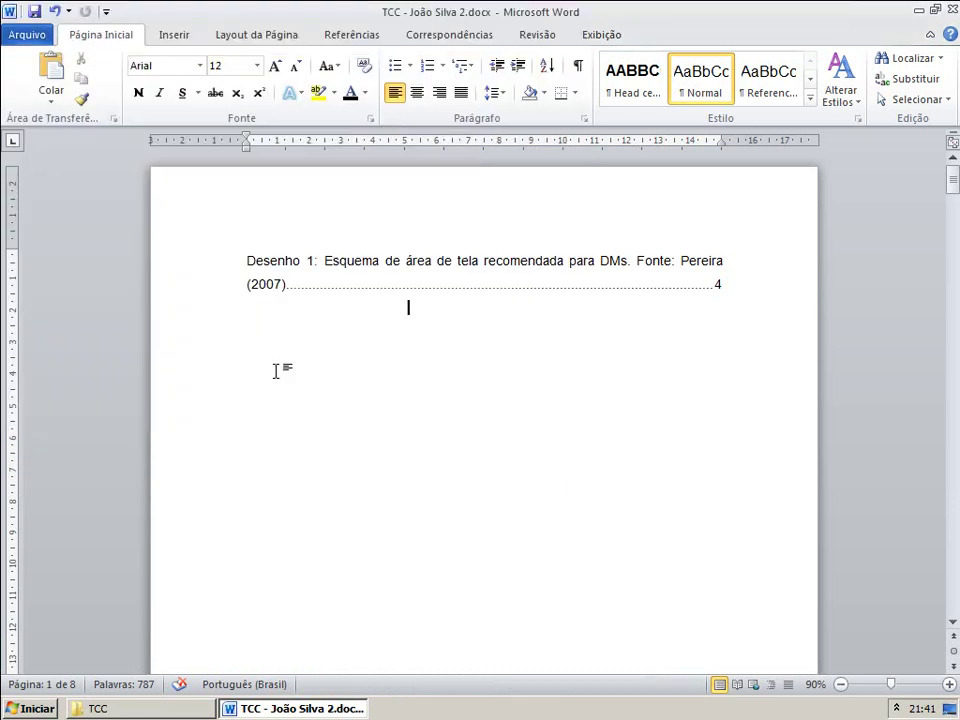
# Save it again with the trailing version number changed to 3
pyautogui.scroll(-10, 354, 306)
pyautogui.click(27, 38)
pyautogui.click(35, 70)
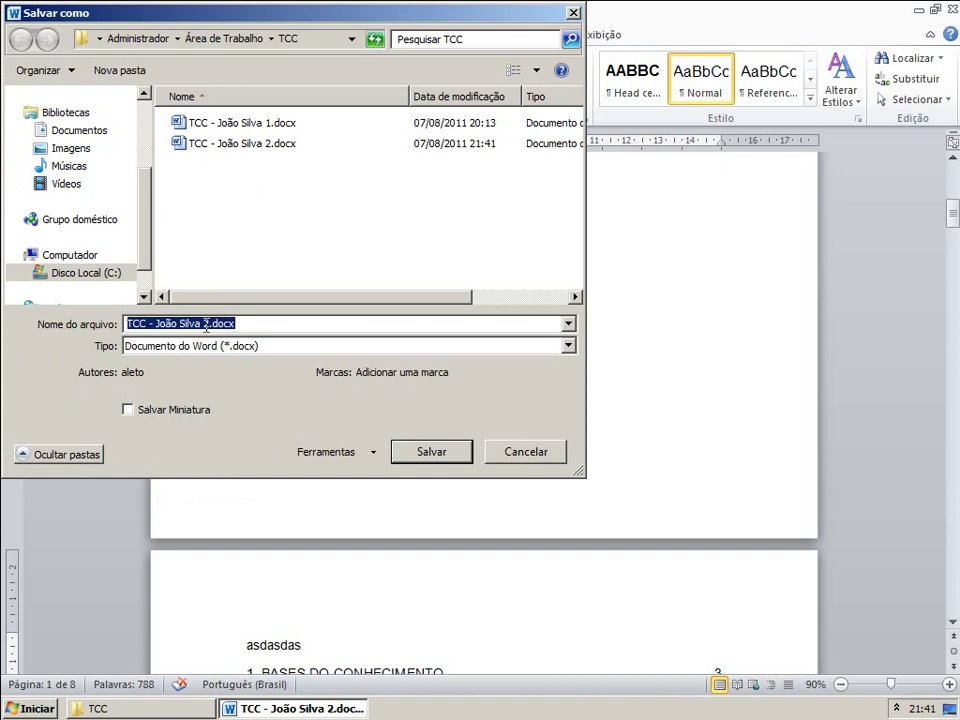
pyautogui.click(204, 324)
pyautogui.press('Delete')
pyautogui.write('3')
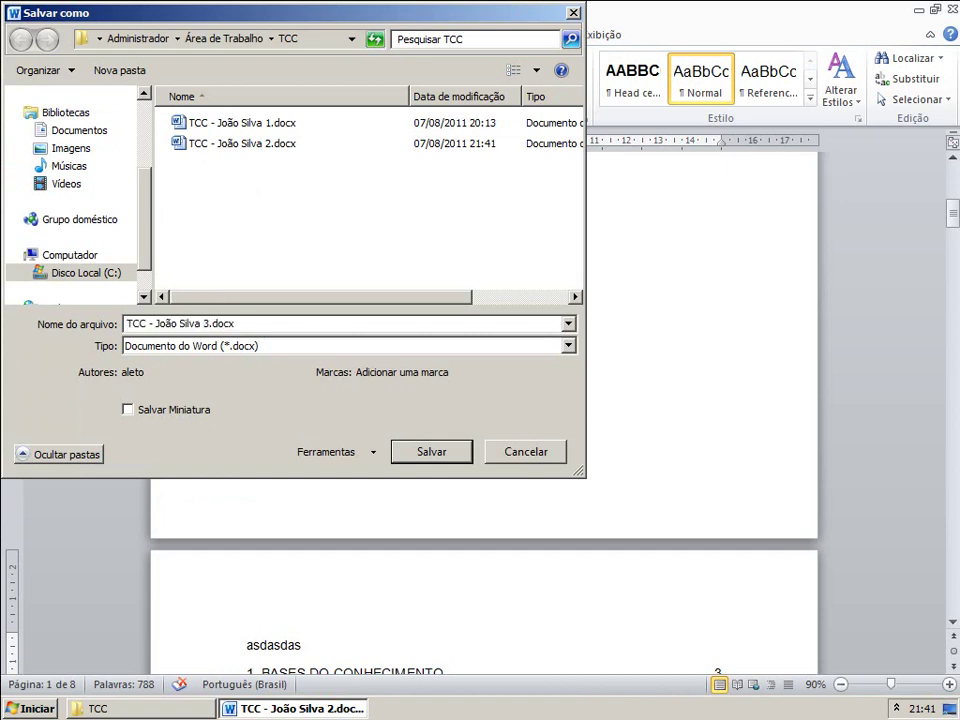
pyautogui.press('Return')
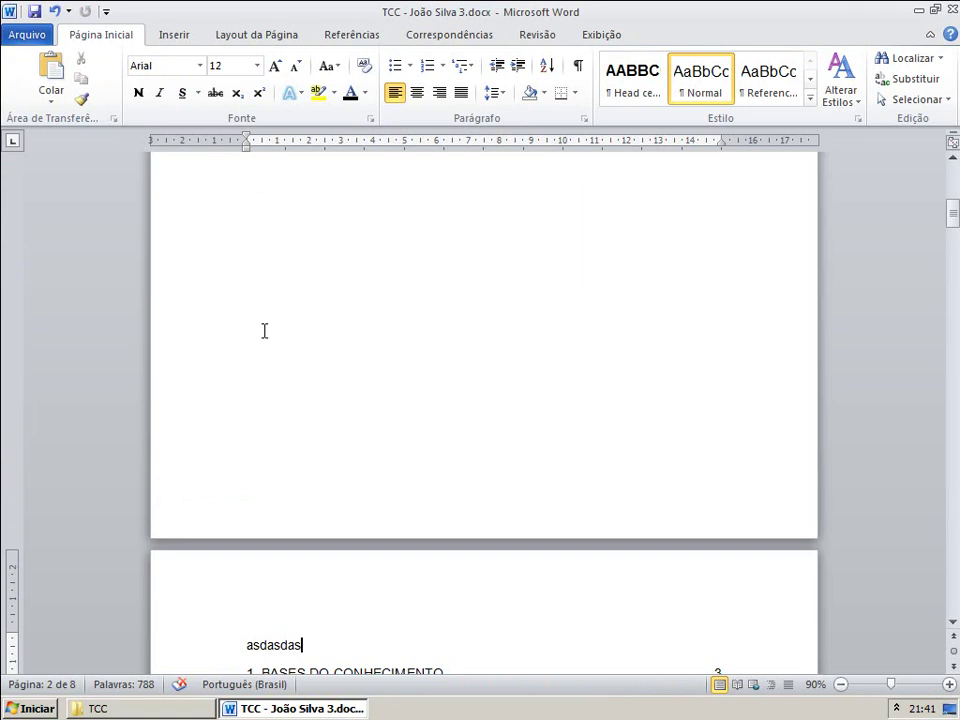
# Review the three thesis .docx versions in the TCC folder, close it, and launch Internet Explorer
pyautogui.click(189, 707)
pyautogui.click(355, 390)
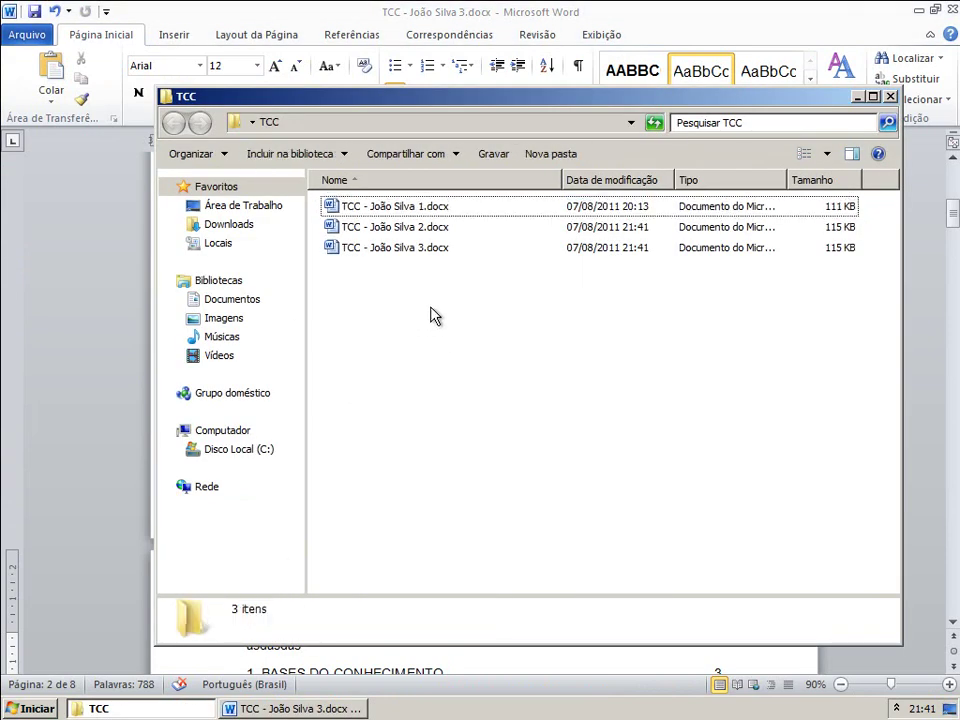
pyautogui.click(405, 230)
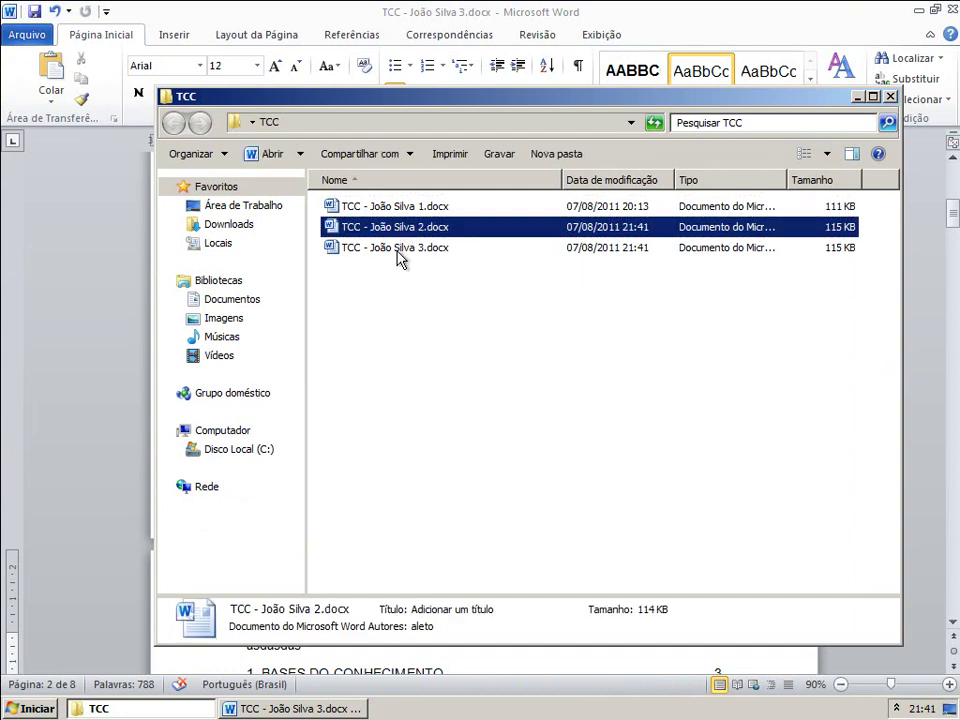
pyautogui.click(398, 249)
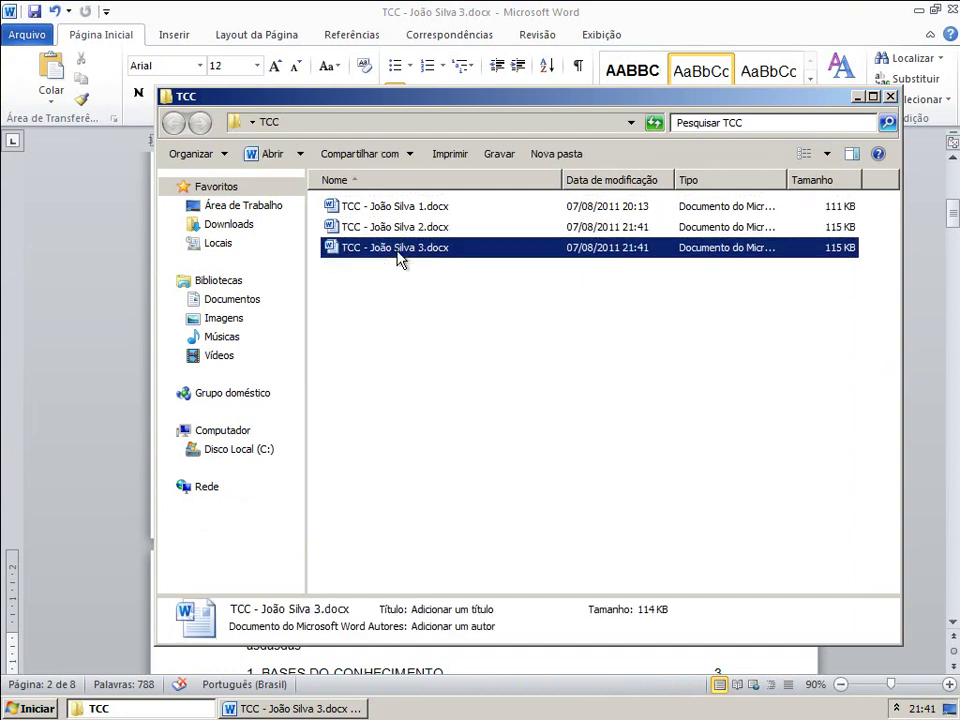
pyautogui.click(425, 378)
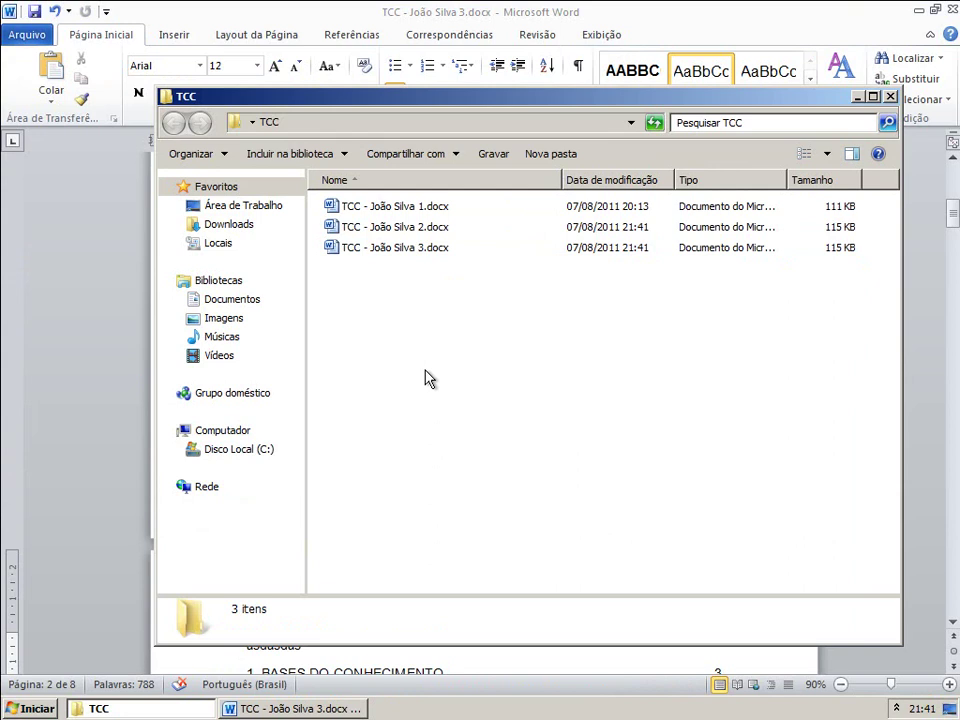
pyautogui.click(891, 97)
pyautogui.click(30, 711)
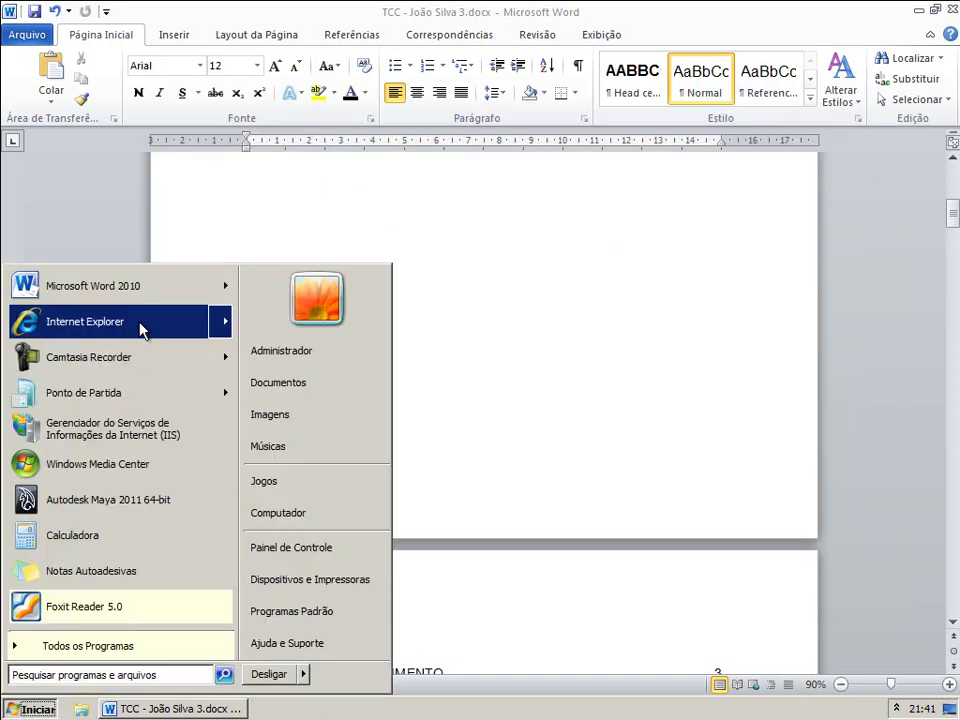
pyautogui.click(143, 328)
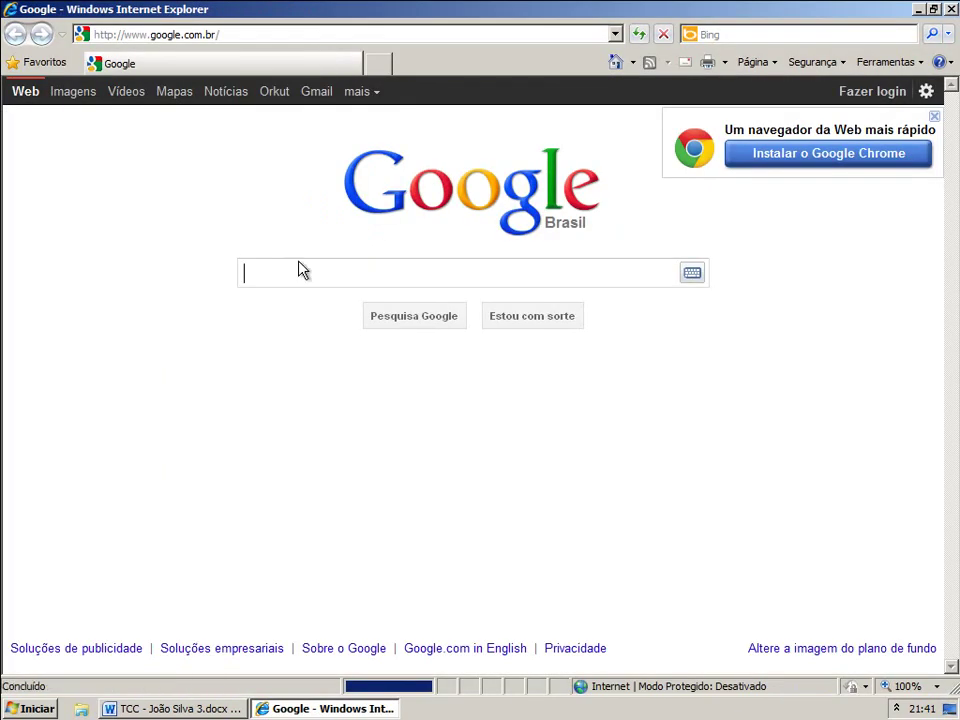
# Search Google for 'dropbox', open the Dropbox homepage, then clear all windows to show the desktop
pyautogui.write('dropbox')
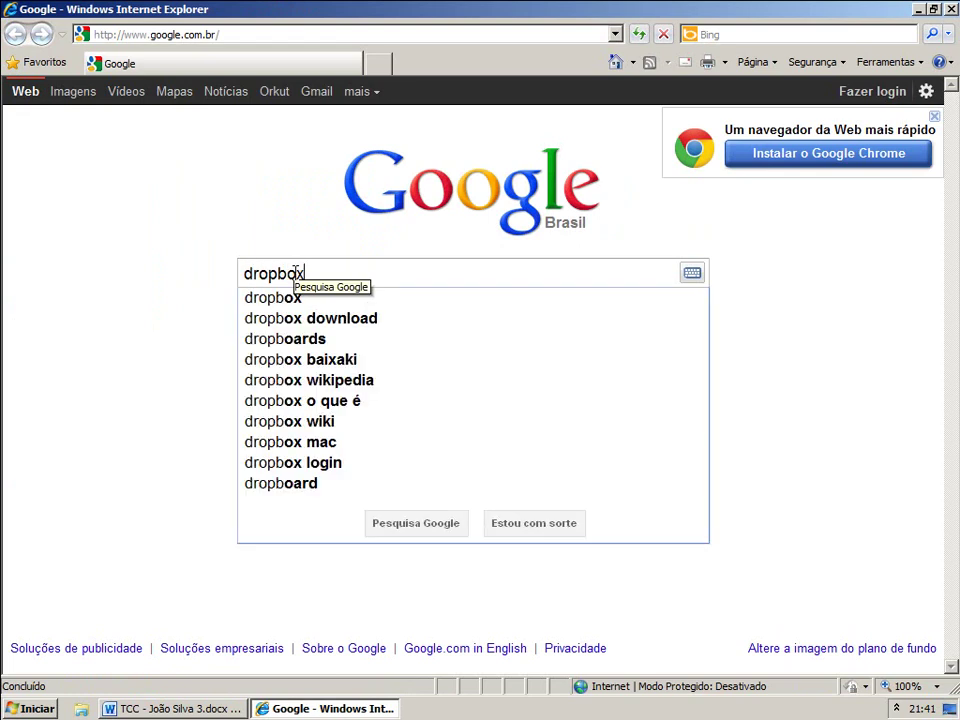
pyautogui.press('Return')
pyautogui.click(292, 211)
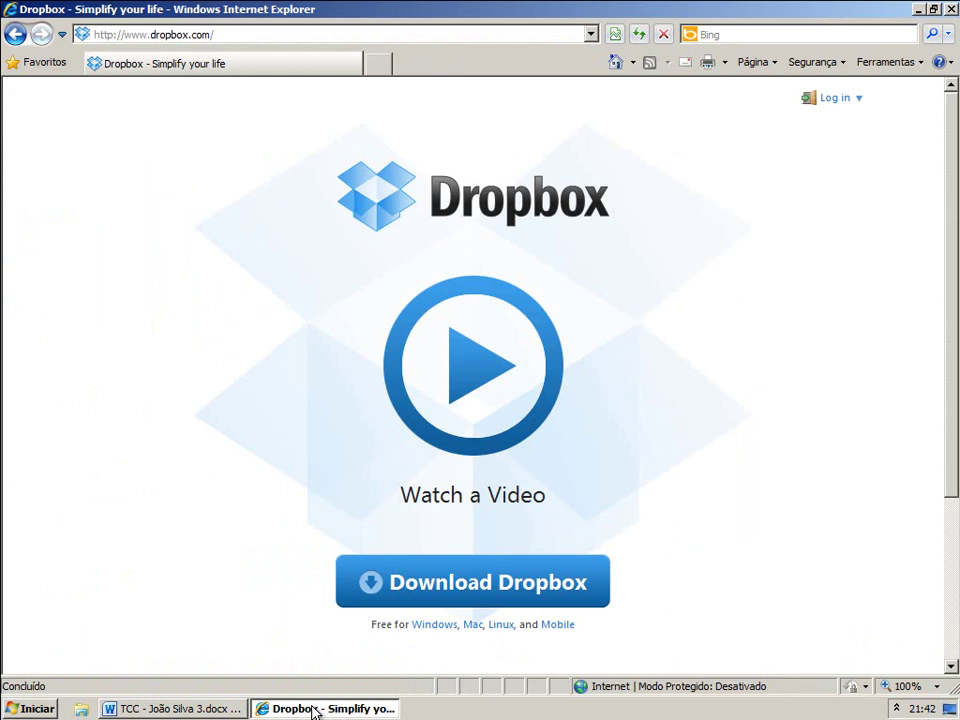
pyautogui.click(295, 709)
pyautogui.press('super+d')
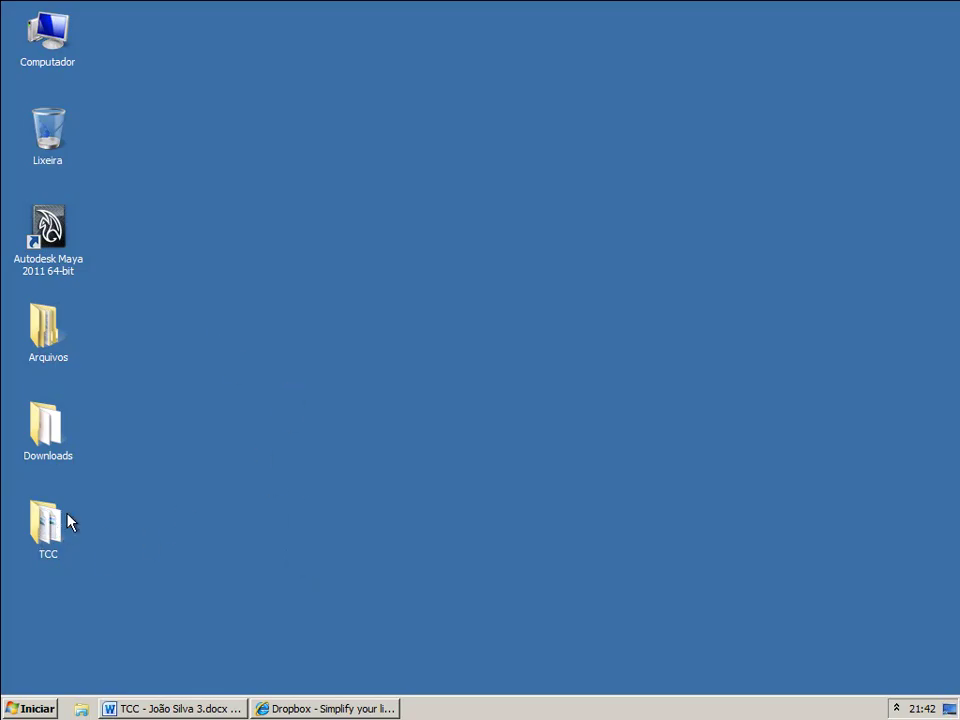
# Run Dropbox 1.1.35.exe from the Downloads folder, allow it, and install Dropbox
pyautogui.doubleClick(51, 430)
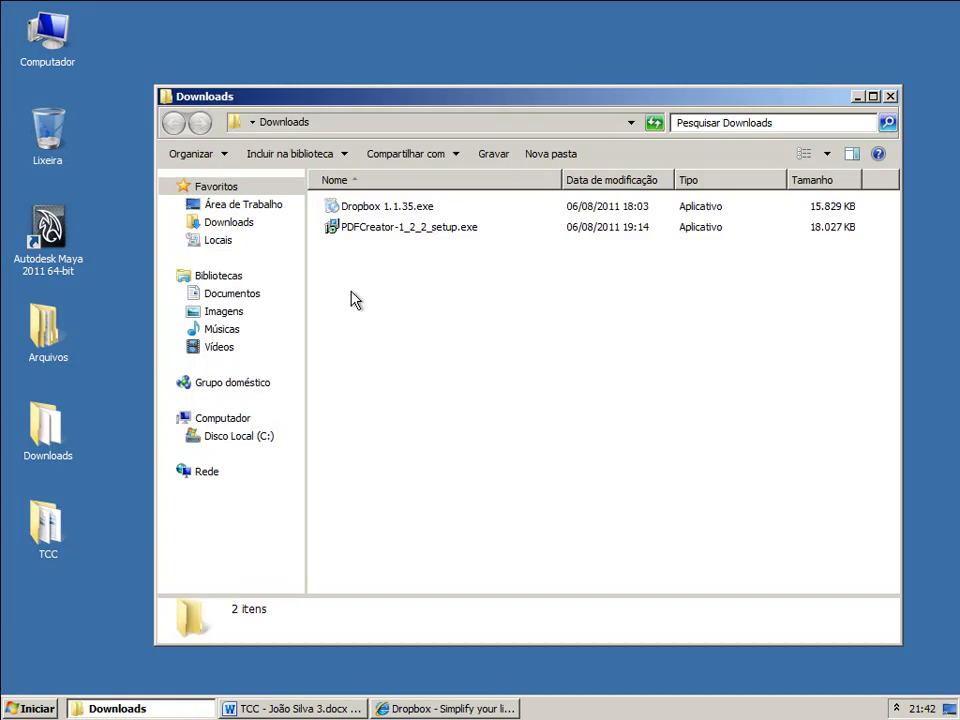
pyautogui.click(388, 206)
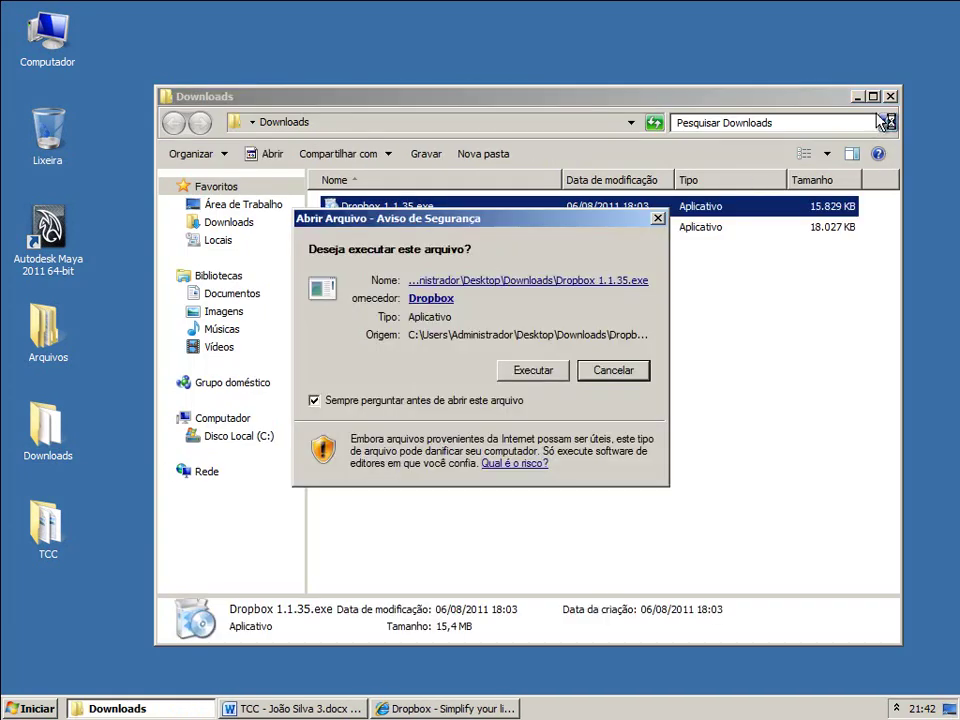
pyautogui.click(540, 370)
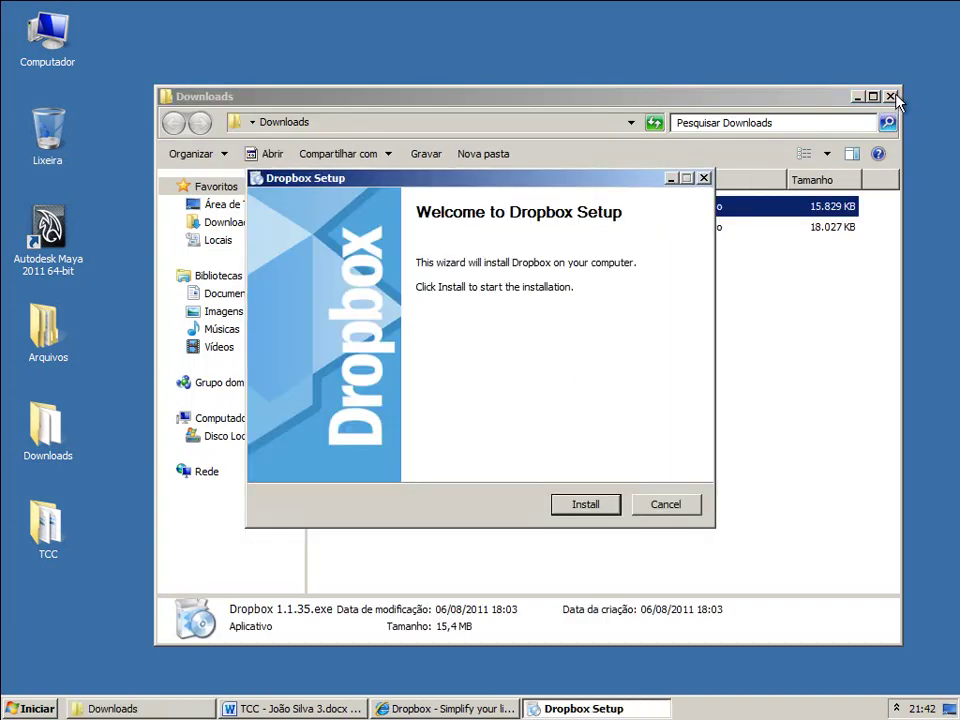
pyautogui.click(890, 96)
pyautogui.click(585, 506)
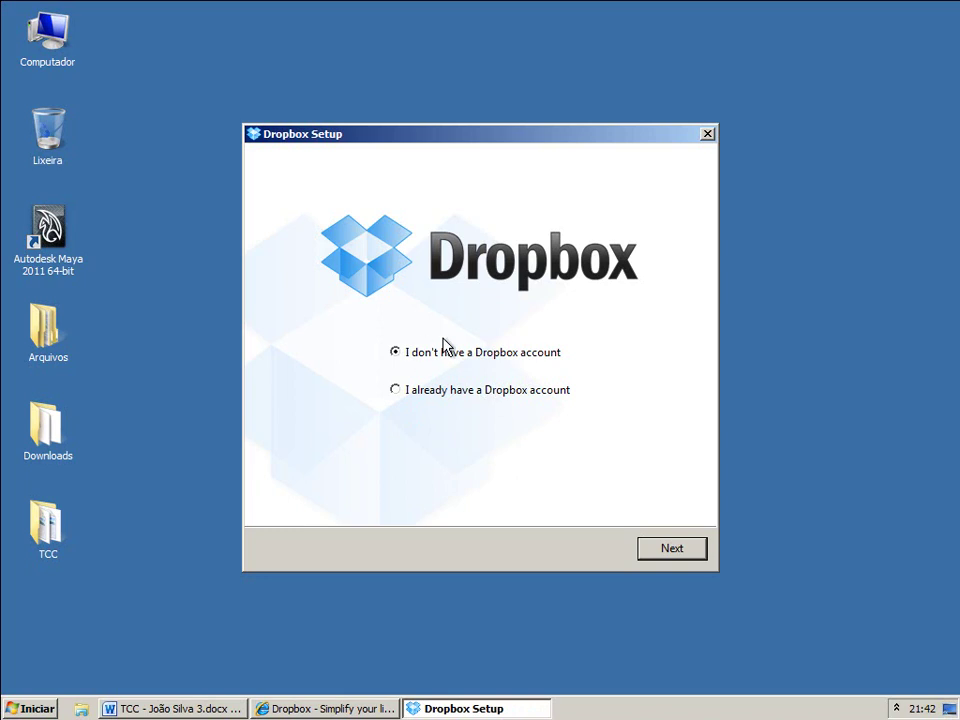
# Choose 'I don't have a Dropbox account' and continue to the sign-up form
pyautogui.click(434, 389)
pyautogui.click(417, 353)
pyautogui.click(676, 556)
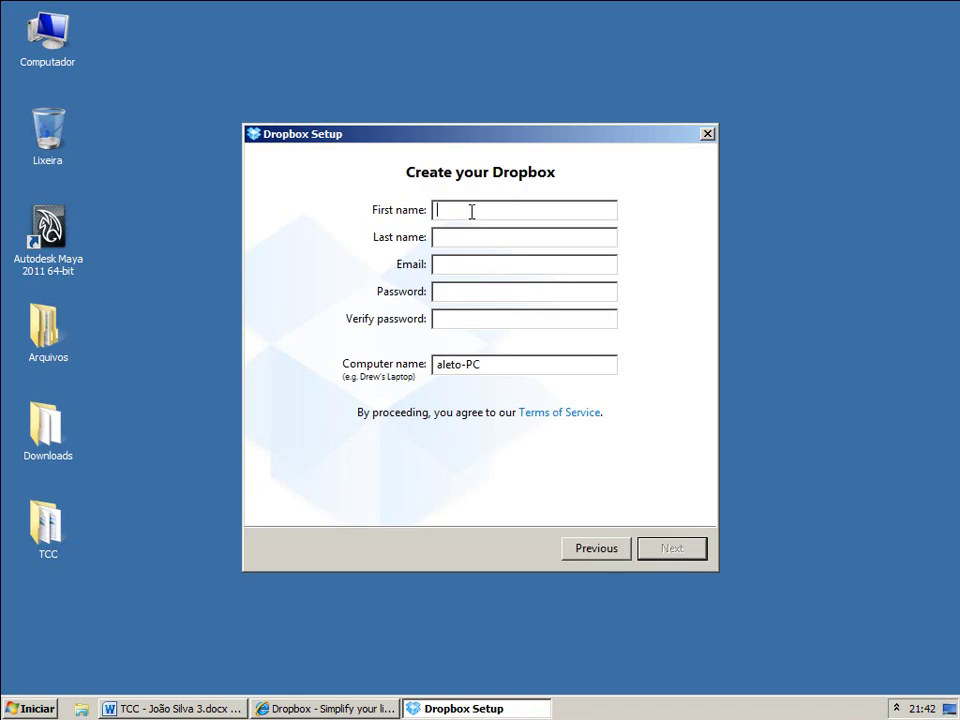
# Enter the user's first and last name, e-mail address and password twice, then submit
pyautogui.write('Si')
pyautogui.press('BackSpace')
pyautogui.press('BackSpace')
pyautogui.press('BackSpace')
pyautogui.write('Silva')
pyautogui.click(452, 213)
pyautogui.press('BackSpace')
pyautogui.write('o')
pyautogui.click(462, 266)
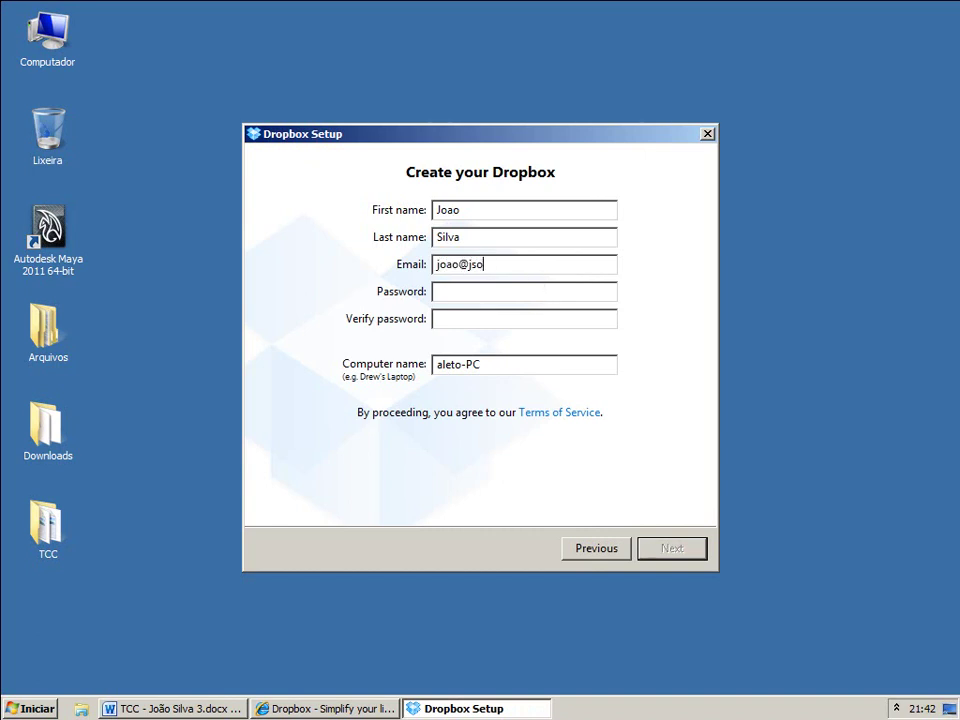
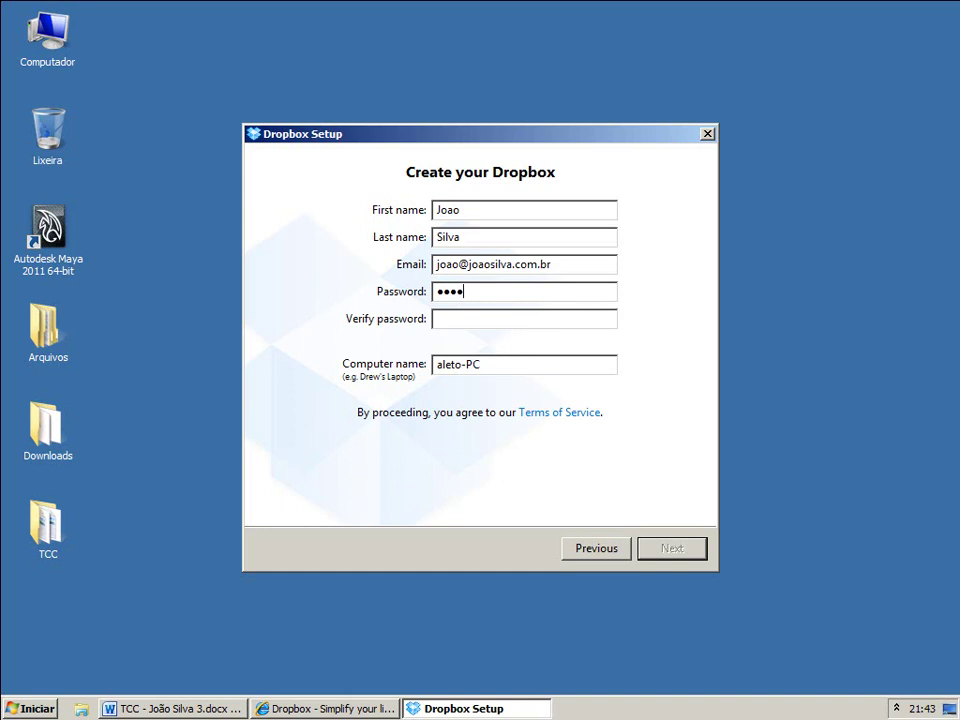
pyautogui.write('********')
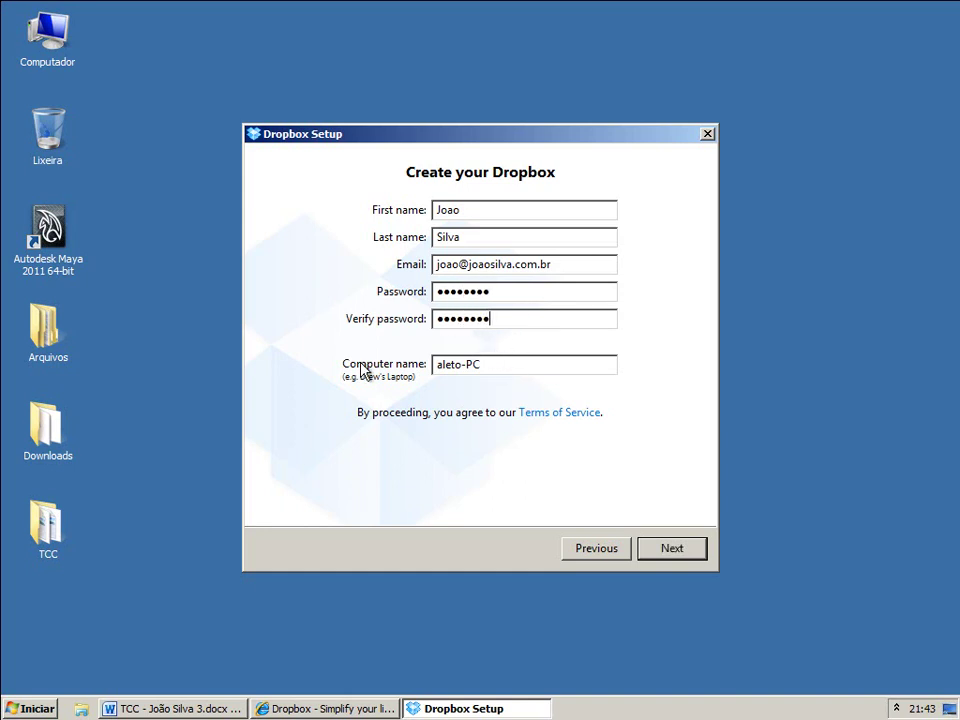
pyautogui.click(673, 565)
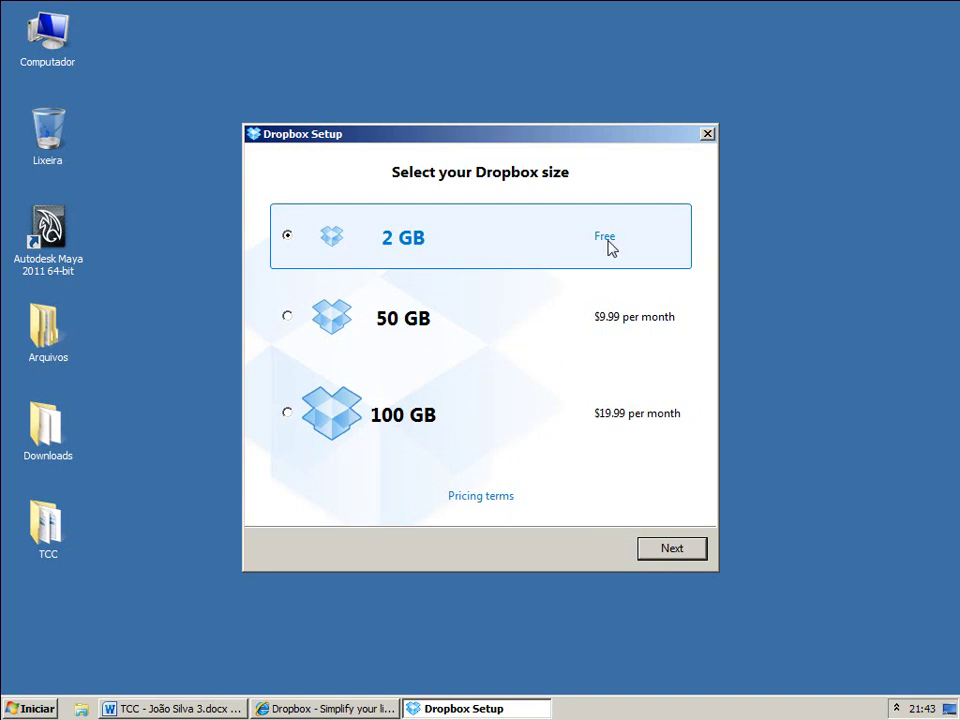
# Keep the free 2 GB plan and use advanced setup to place the Dropbox folder in Desktop\TCC
pyautogui.click(679, 555)
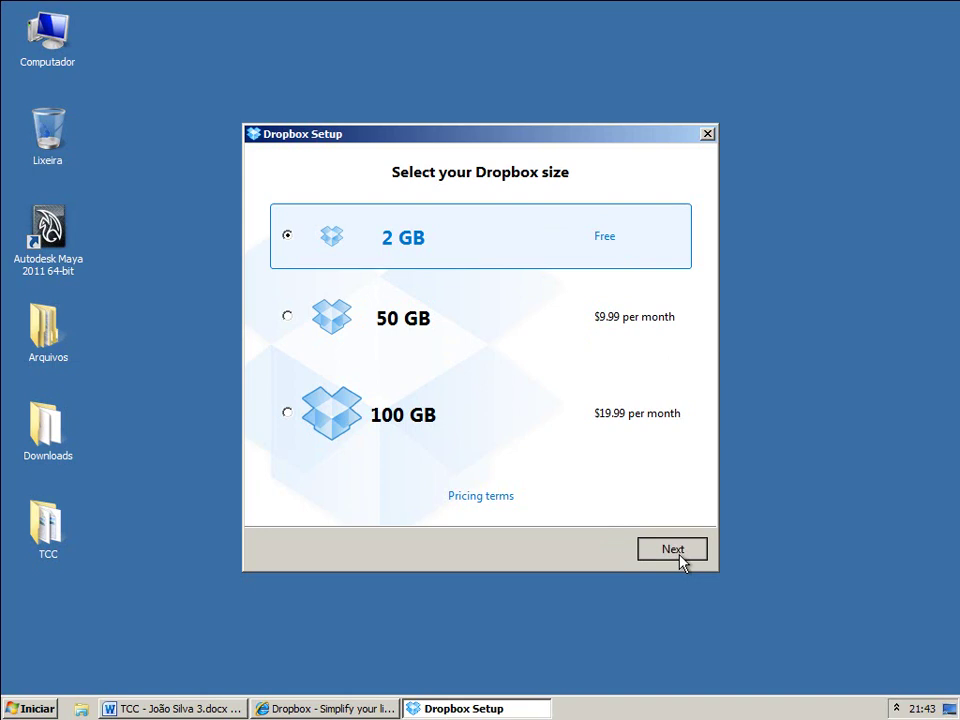
pyautogui.click(285, 341)
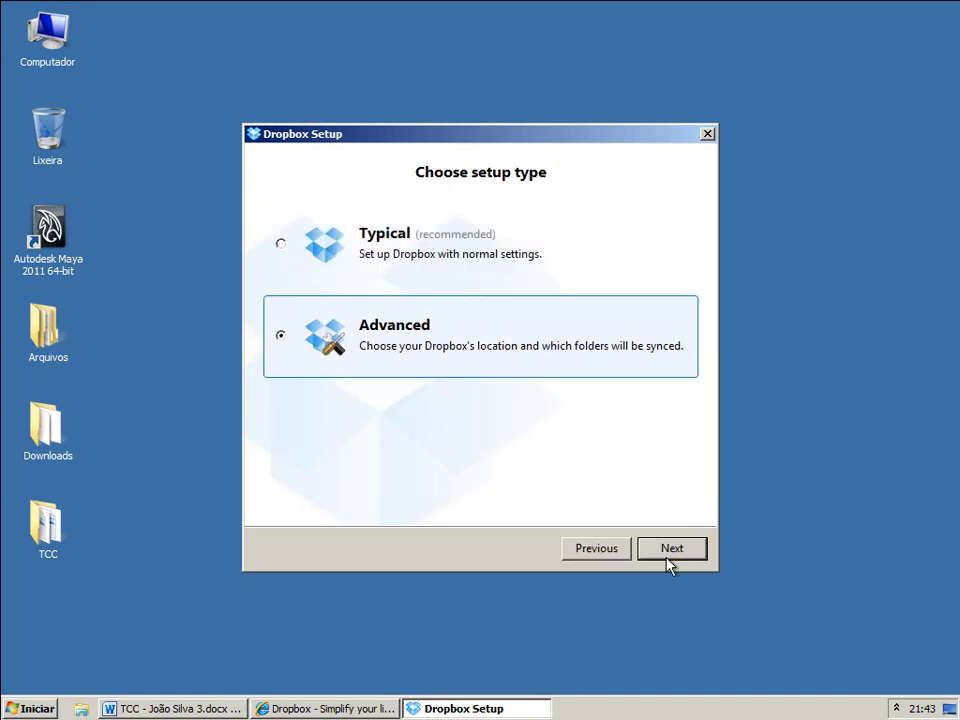
pyautogui.click(670, 550)
pyautogui.click(358, 296)
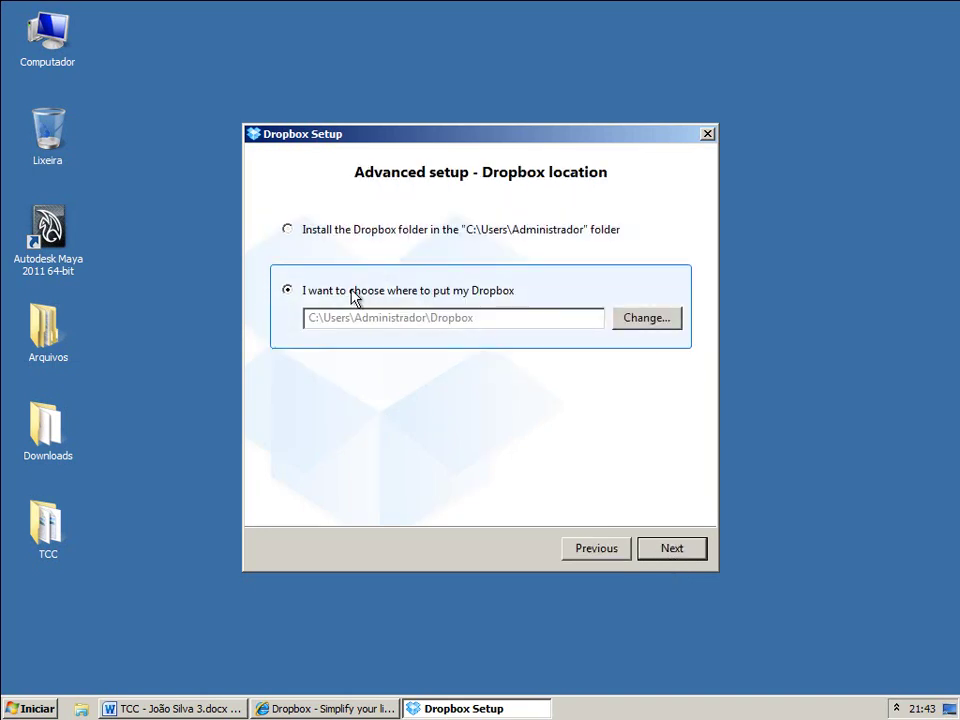
pyautogui.click(648, 319)
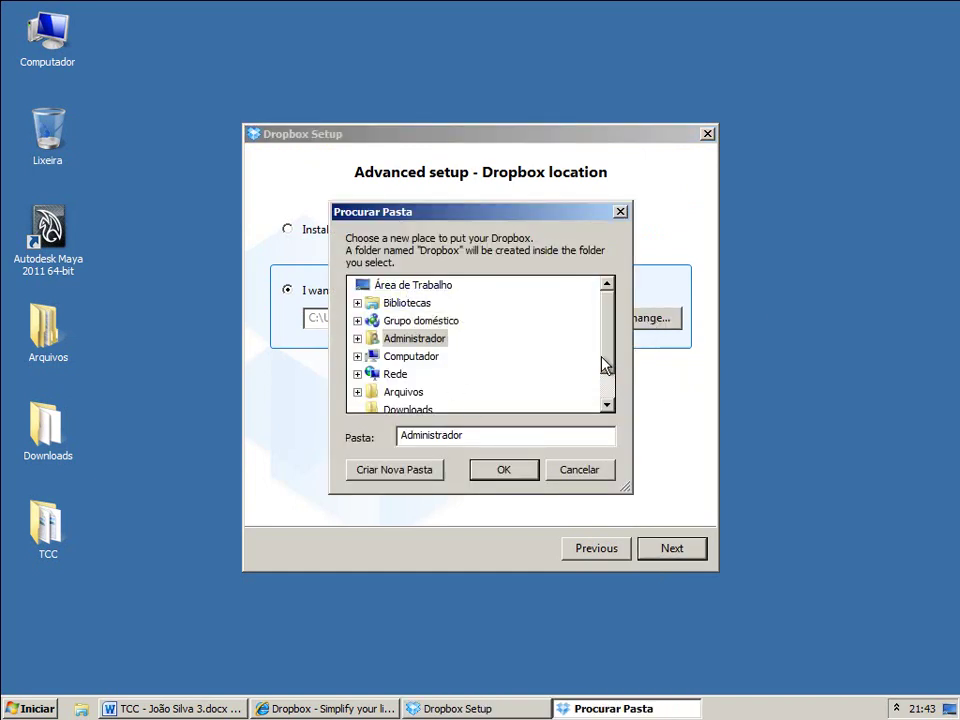
pyautogui.scroll(-1, 604, 364)
pyautogui.click(393, 392)
pyautogui.click(500, 470)
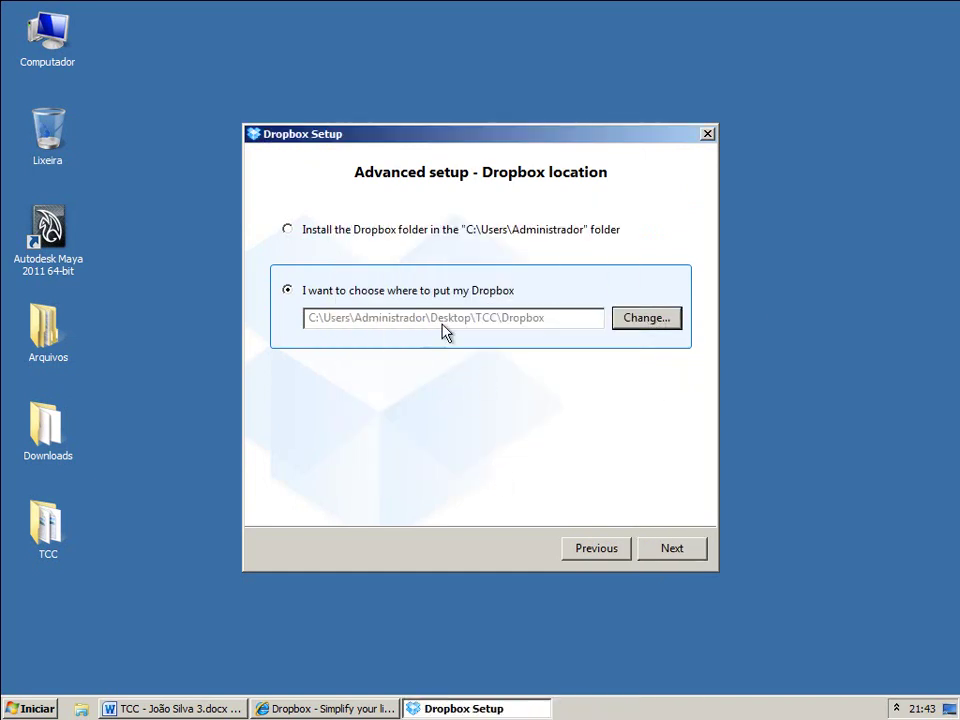
pyautogui.click(677, 551)
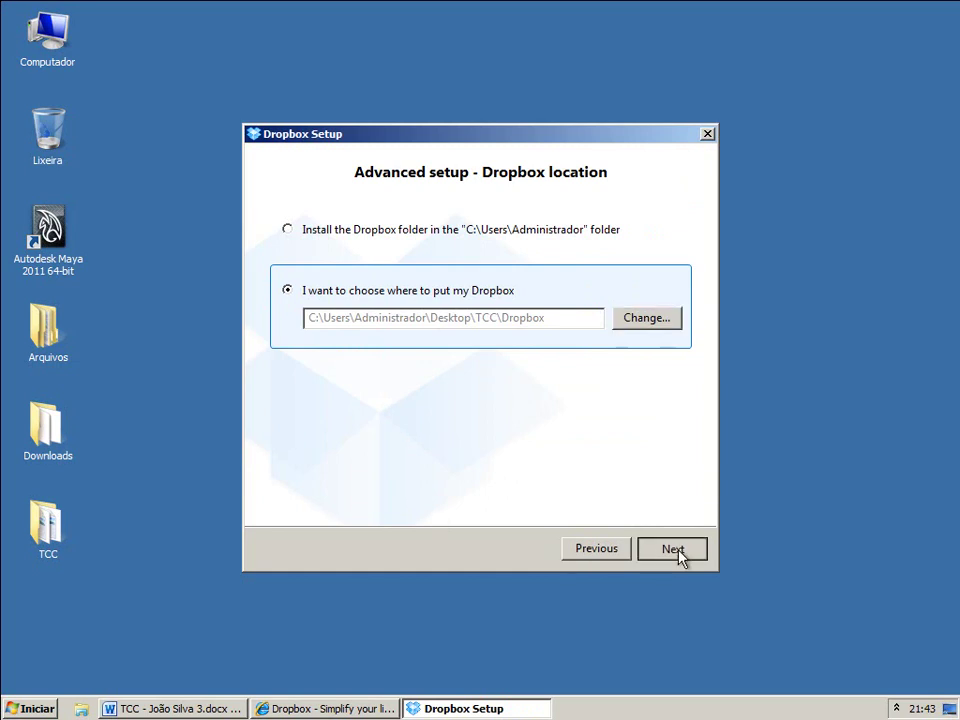
# Accept selective sync, skip the tour, untick 'Open my Dropbox folder now', and finish
pyautogui.click(674, 550)
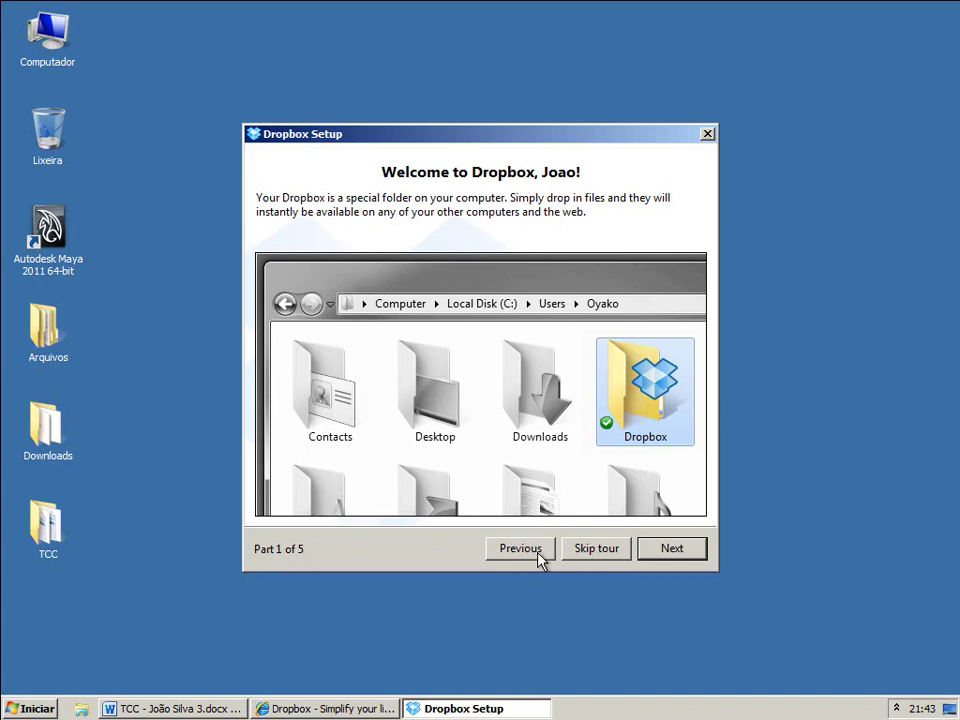
pyautogui.click(600, 556)
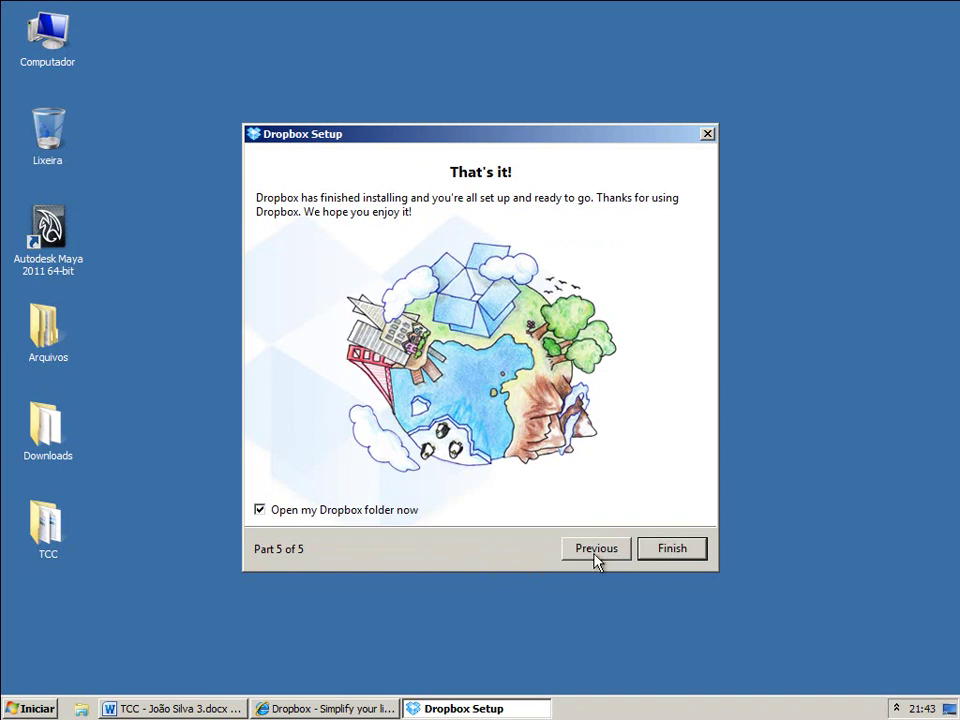
pyautogui.click(336, 512)
pyautogui.click(668, 548)
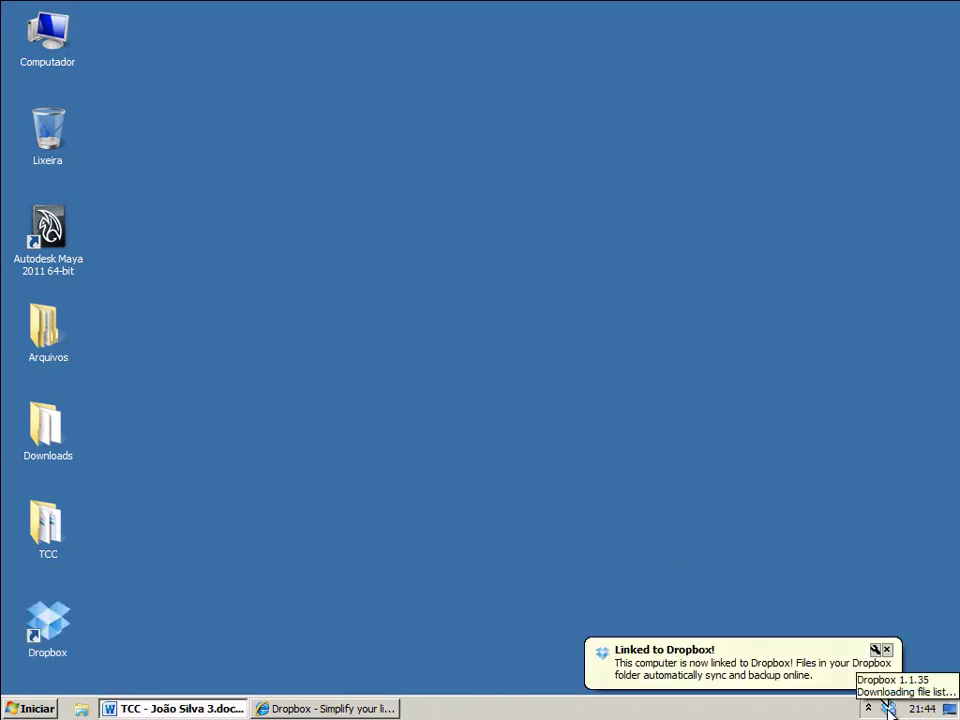
# Open the desktop TCC folder and close the thesis document in Word
pyautogui.click(48, 622)
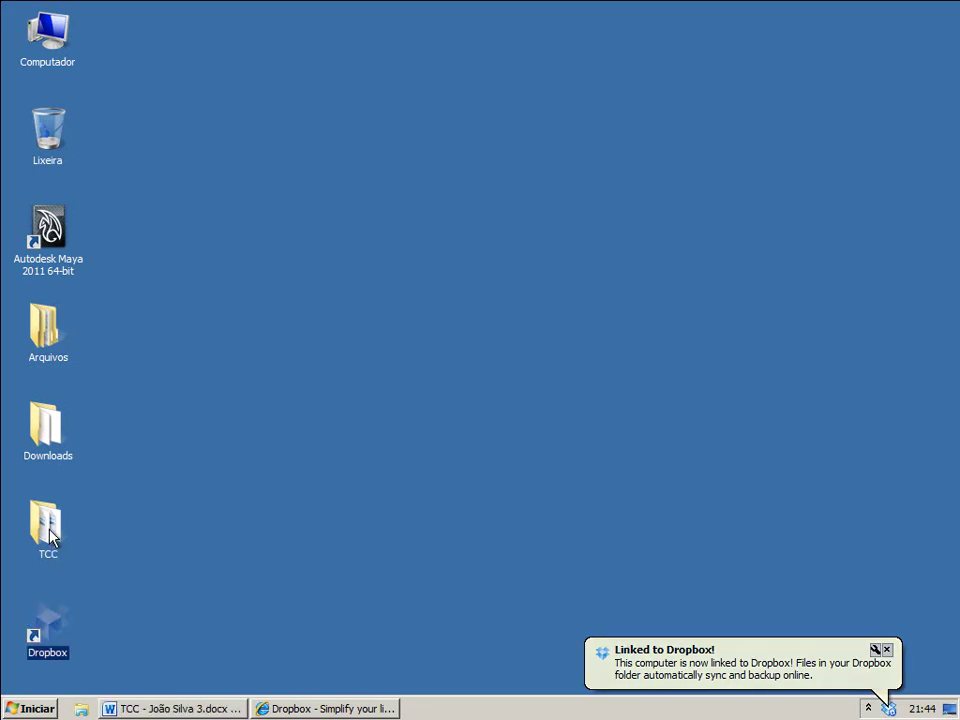
pyautogui.doubleClick(50, 536)
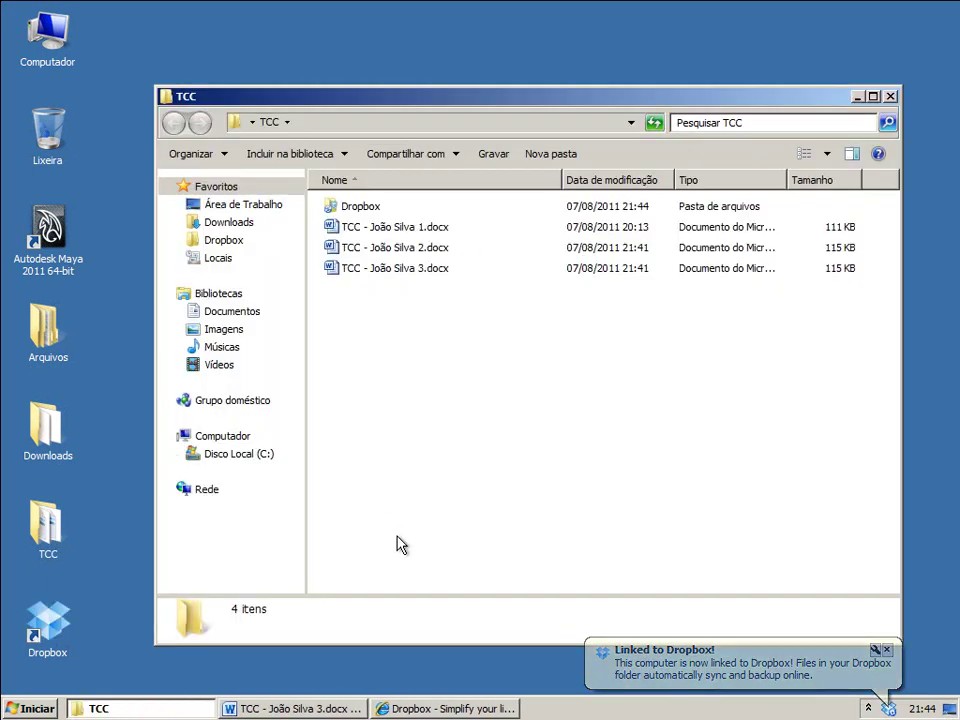
pyautogui.click(295, 707)
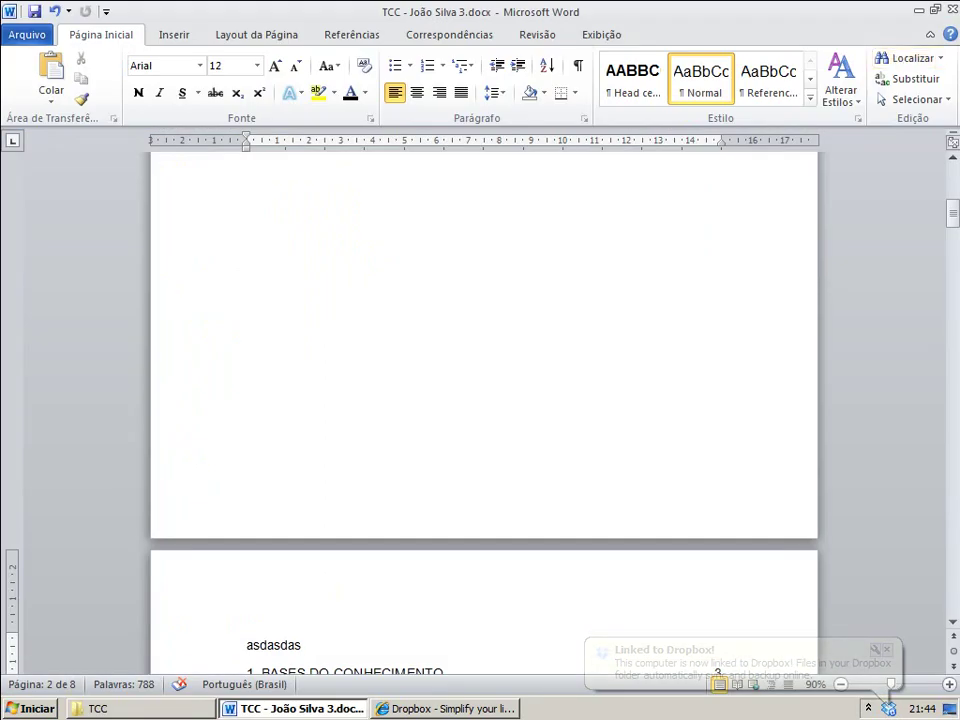
pyautogui.click(952, 9)
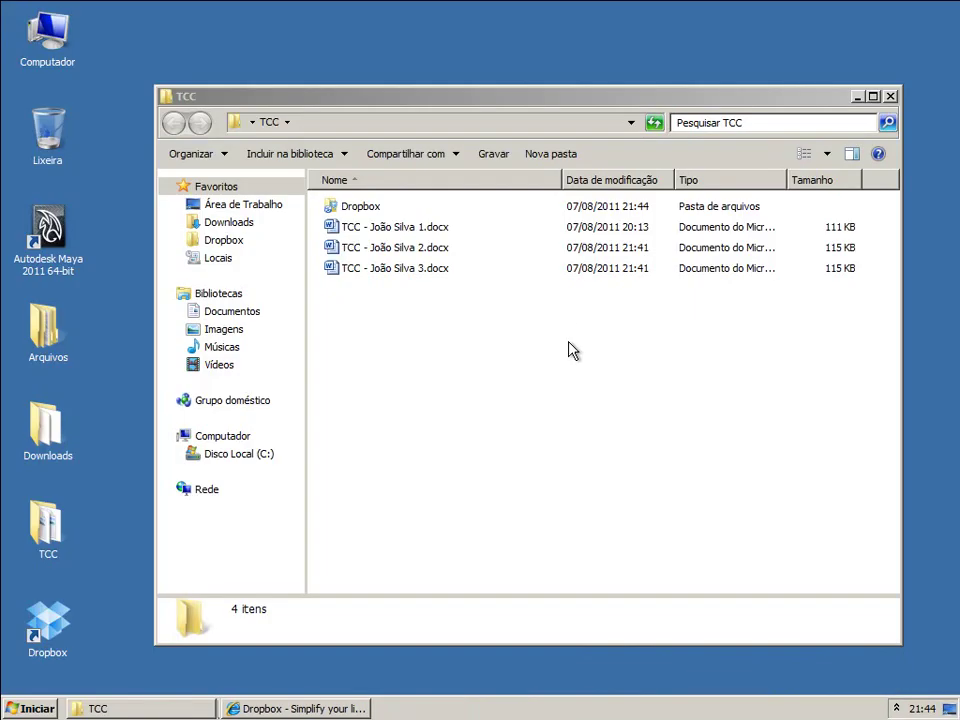
# Move the three thesis .docx versions into the Dropbox subfolder
pyautogui.click(362, 208)
pyautogui.click(364, 228)
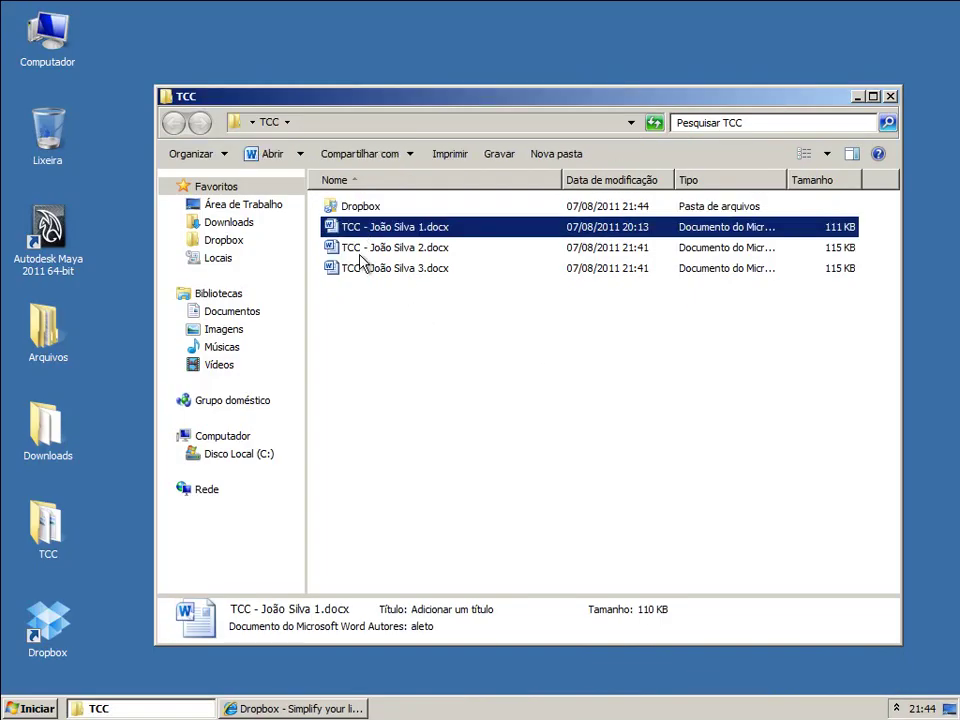
pyautogui.keyDown('shift'); pyautogui.click(360, 270); pyautogui.keyUp('shift')
pyautogui.moveTo(348, 234); pyautogui.dragTo(371, 208)
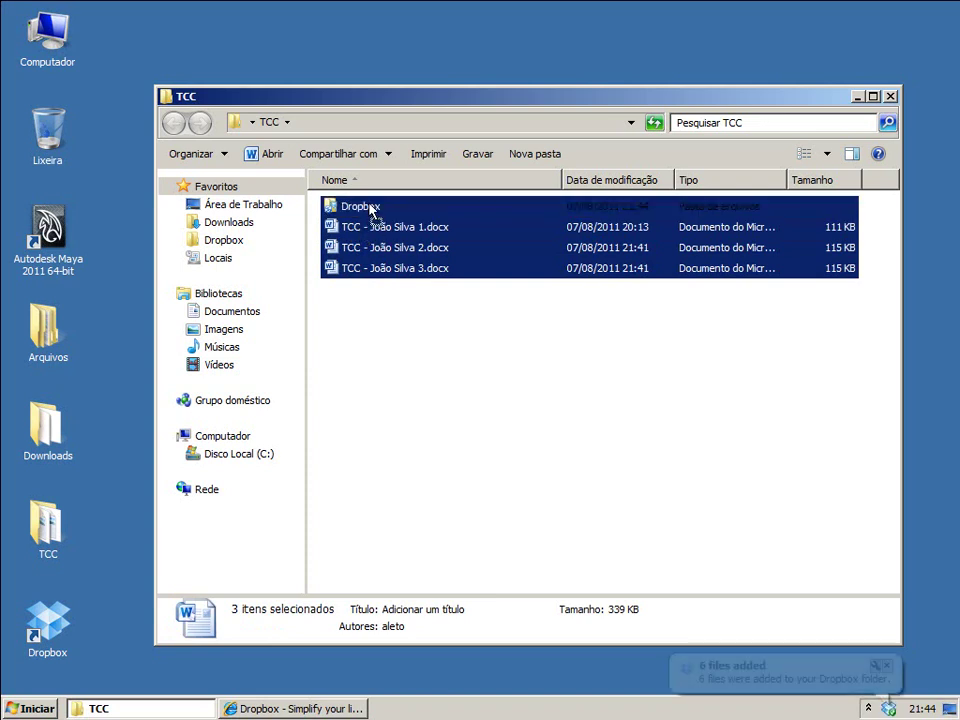
# Open the Dropbox folder and check it holds the thesis versions beside Getting Started.pdf
pyautogui.doubleClick(362, 207)
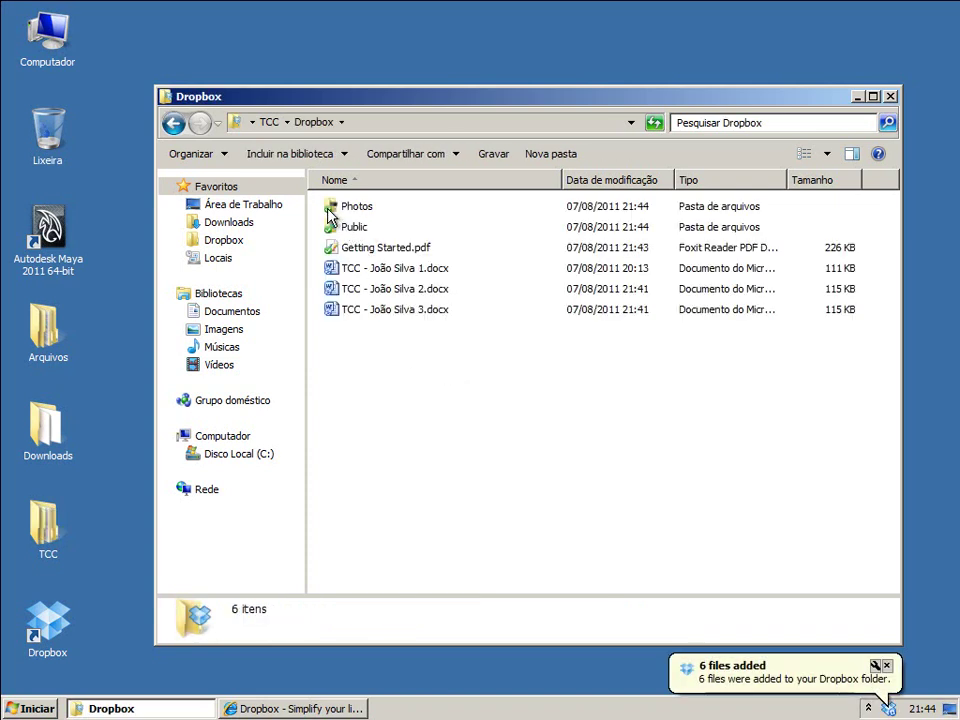
pyautogui.click(355, 228)
pyautogui.click(352, 248)
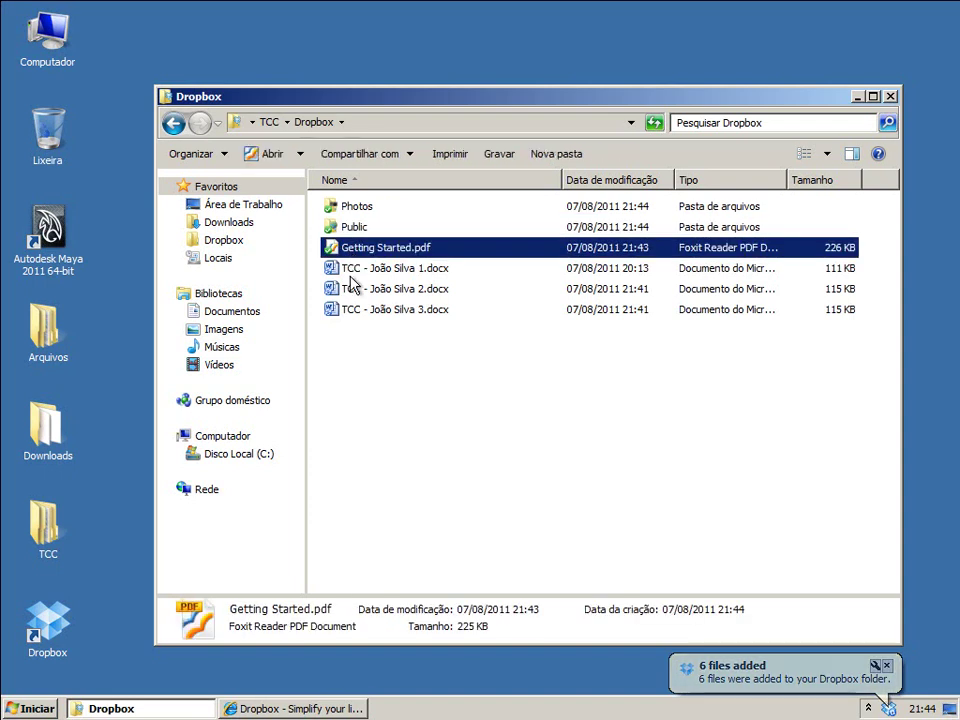
pyautogui.click(352, 269)
pyautogui.click(380, 371)
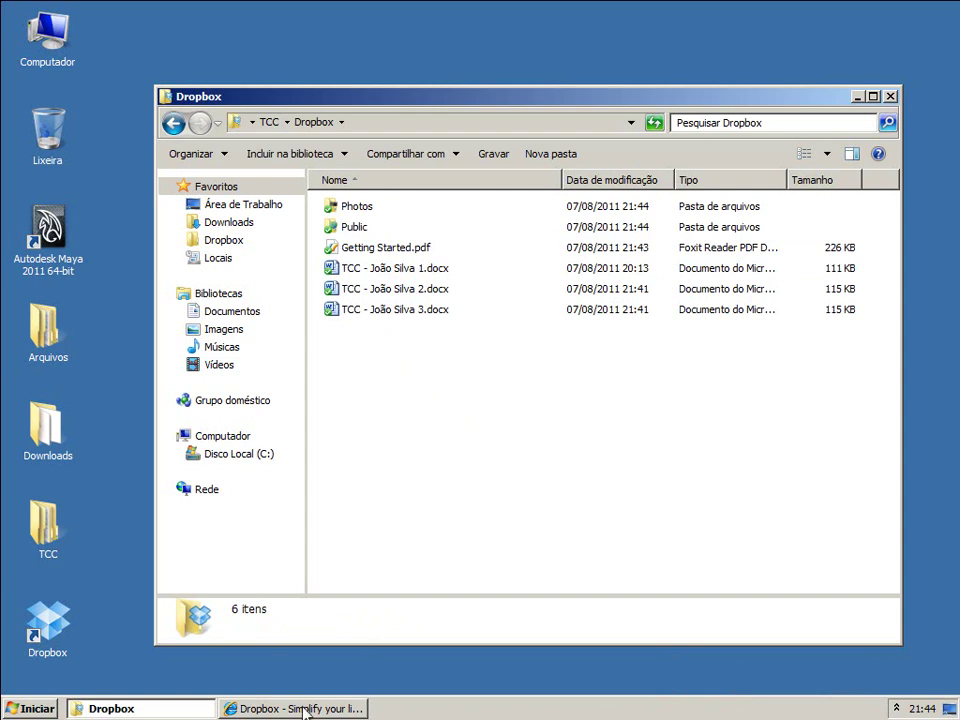
# In Internet Explorer, sign in to the Dropbox website with the account e-mail and password
pyautogui.moveTo(305, 712)
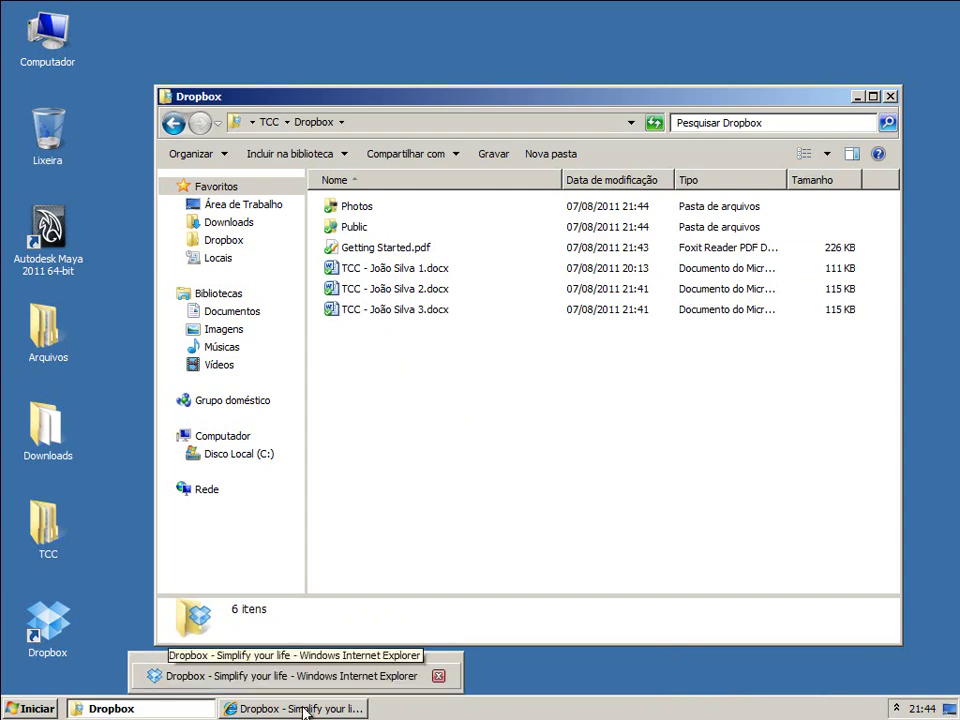
pyautogui.click(305, 710)
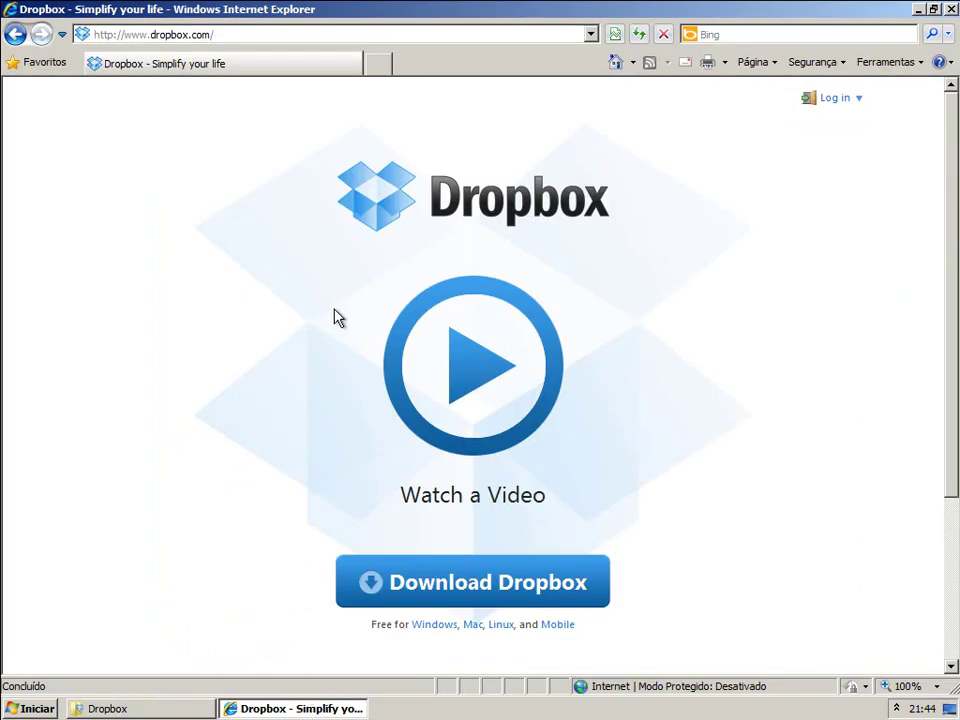
pyautogui.click(836, 100)
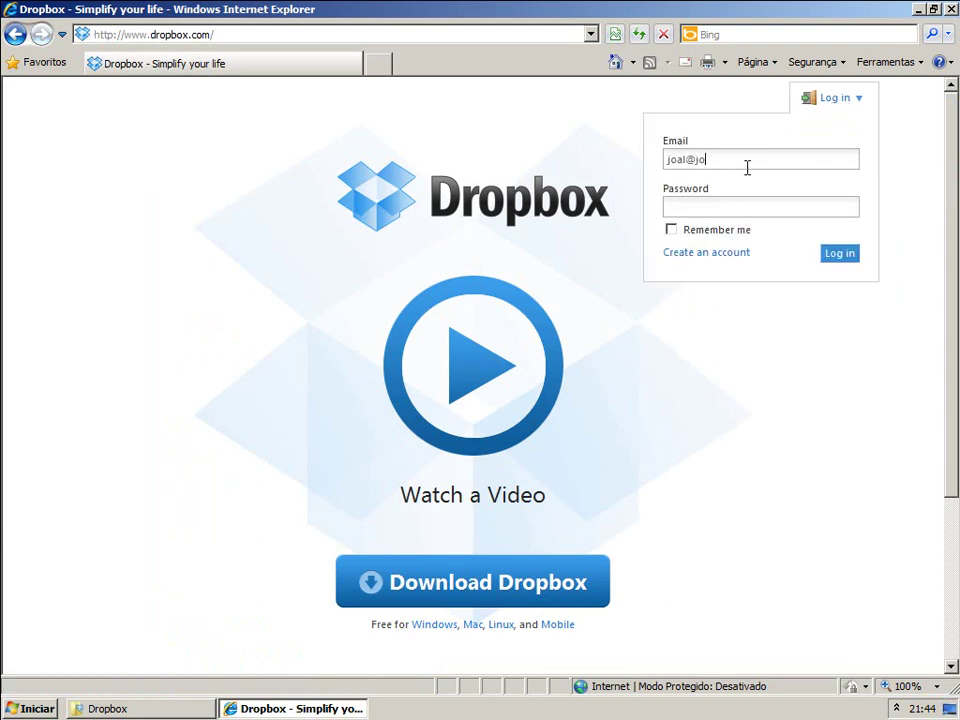
pyautogui.write('••••')
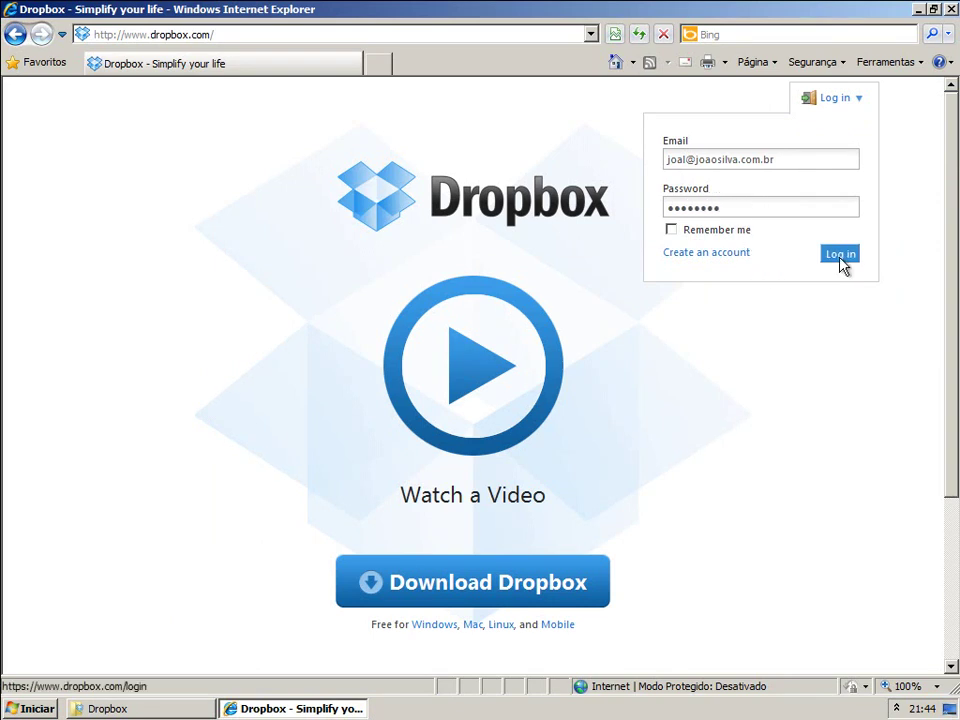
pyautogui.click(839, 256)
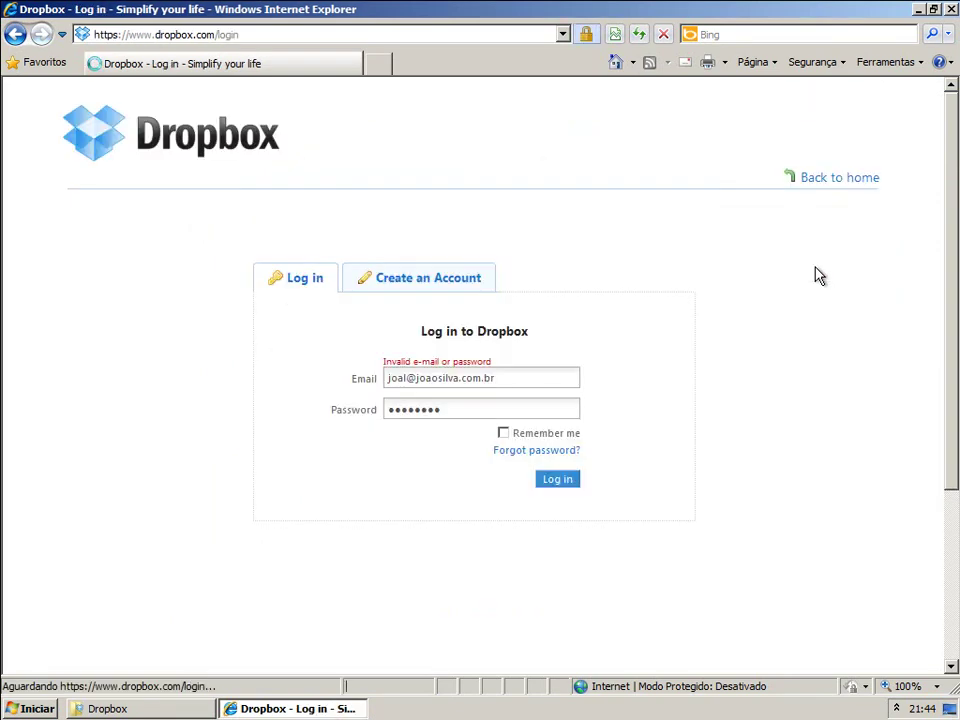
# Correct the e-mail typo, sign in, confirm the three thesis versions in Files, then close the windows
pyautogui.click(406, 377)
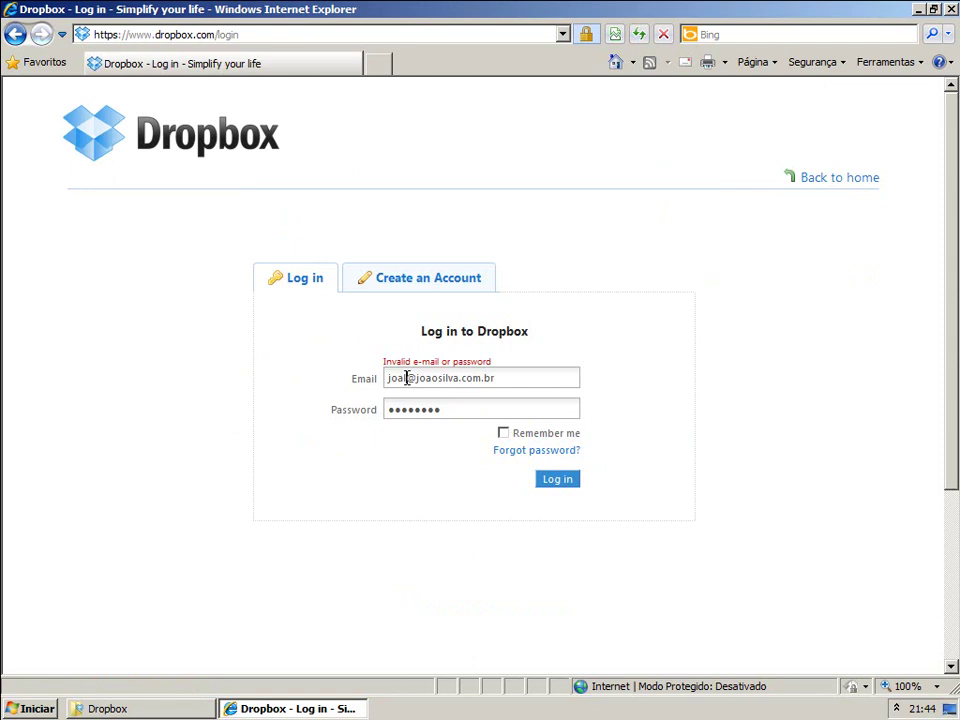
pyautogui.press('BackSpace')
pyautogui.write('o')
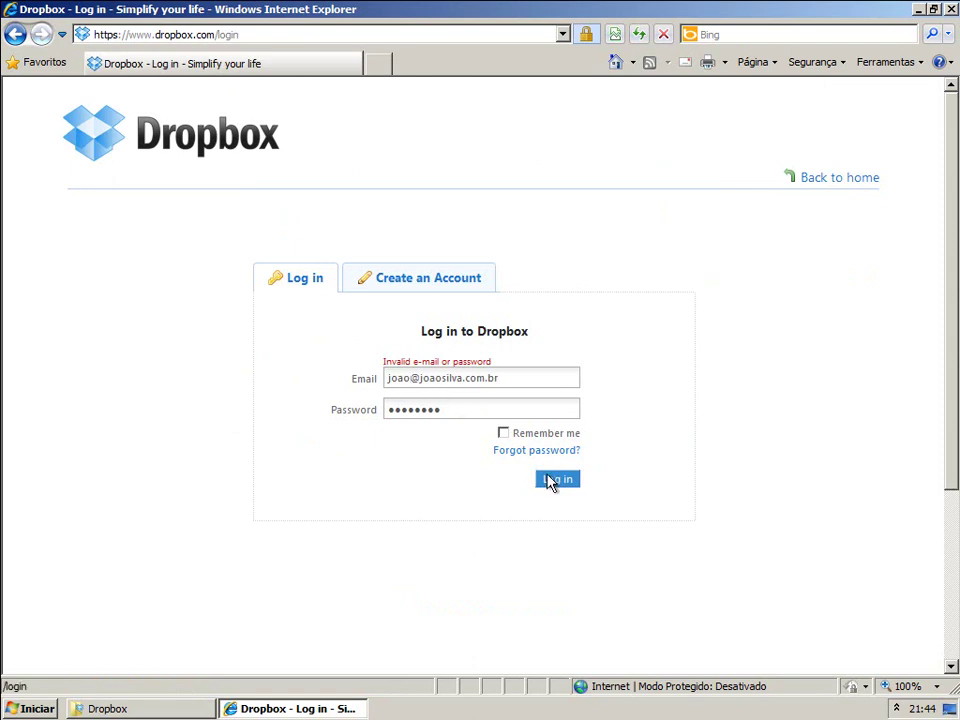
pyautogui.click(572, 484)
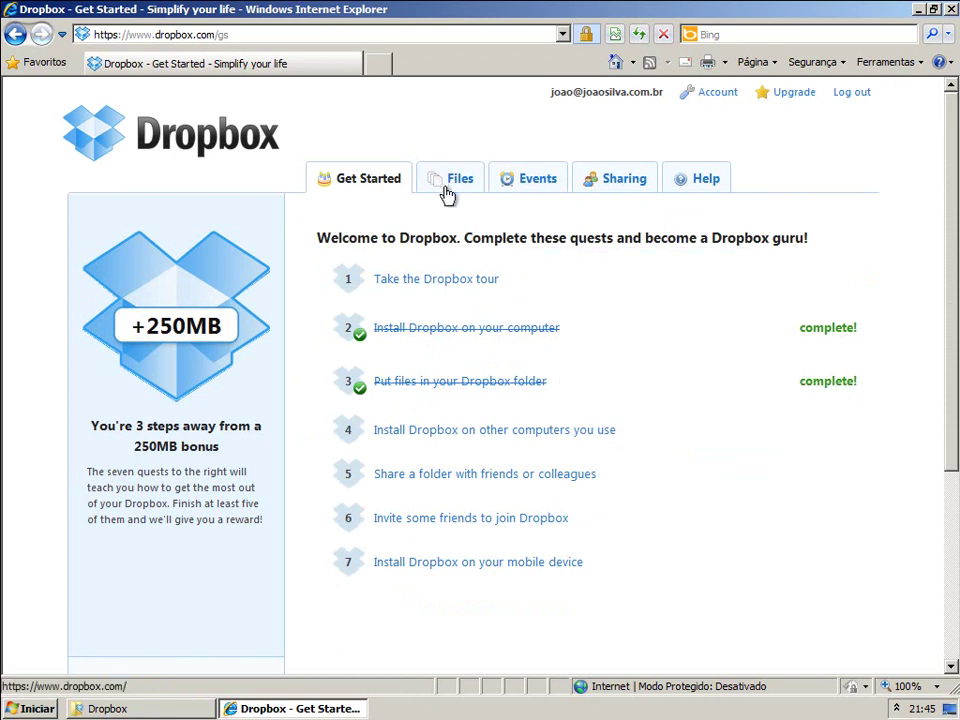
pyautogui.click(453, 188)
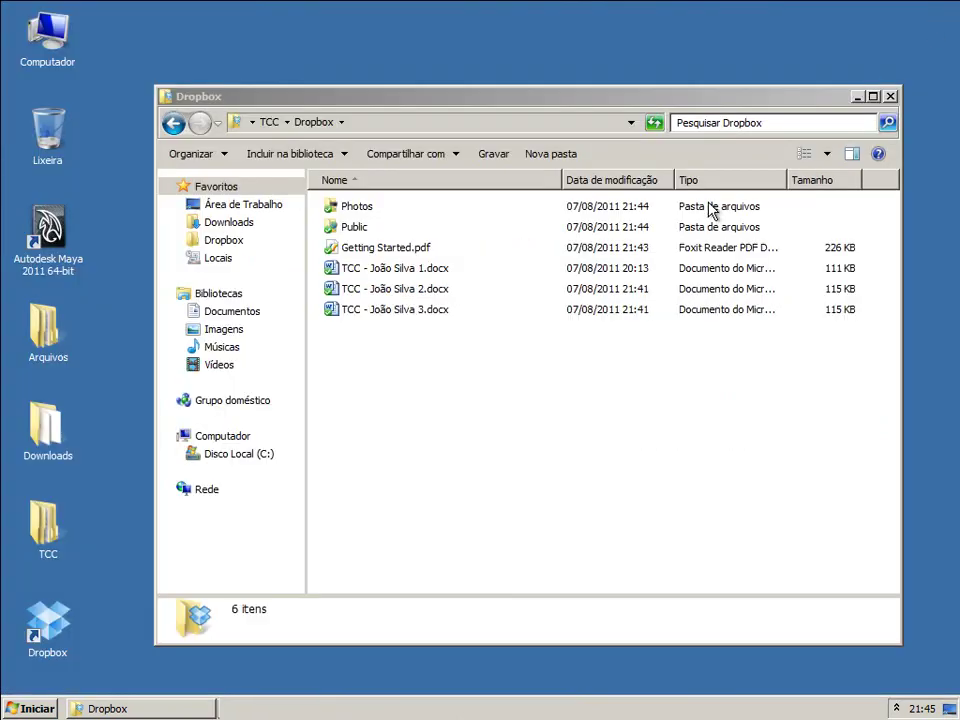
pyautogui.click(890, 96)
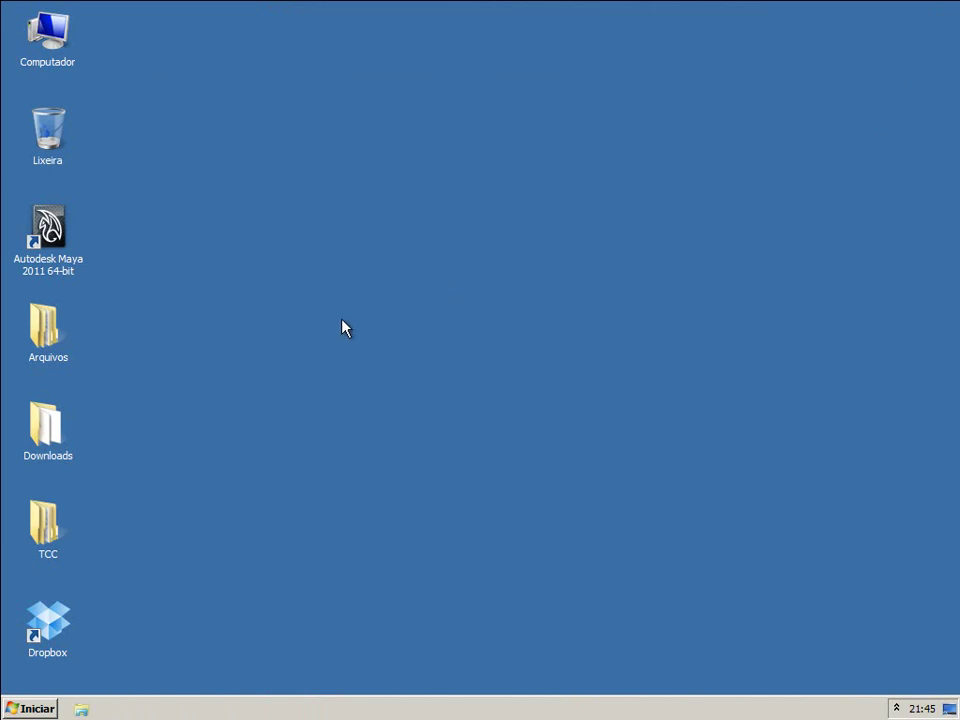